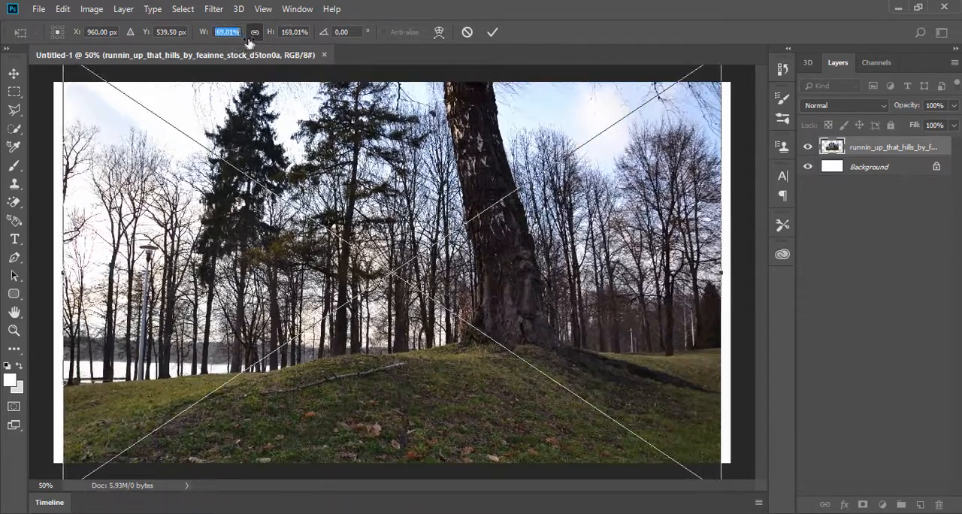
- Scale the placed forest photo to 174.01% and shift it down to fill the canvas, keeping the tree and hill in frame
{"action": "left_click_drag", "start_coordinate": [407, 126], "coordinate": [414, 164]}
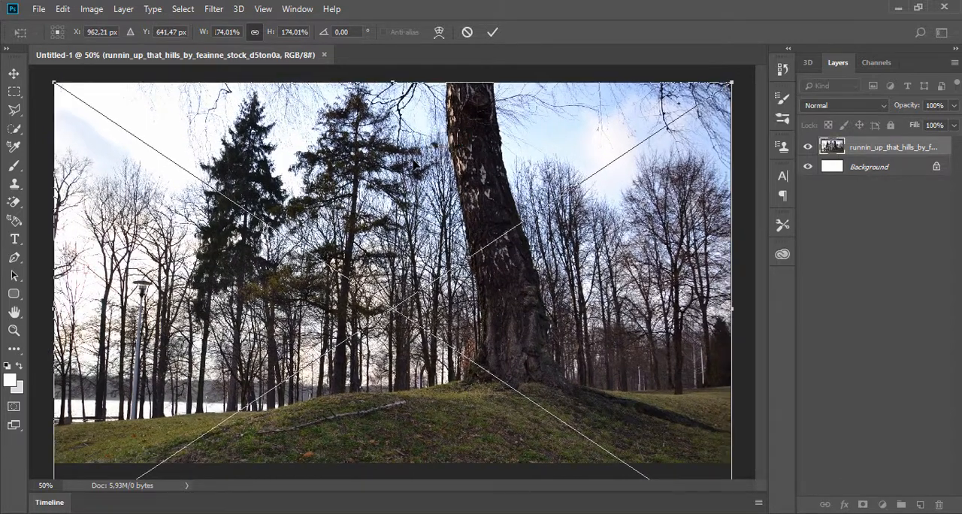
{"action": "left_click", "coordinate": [493, 31]}
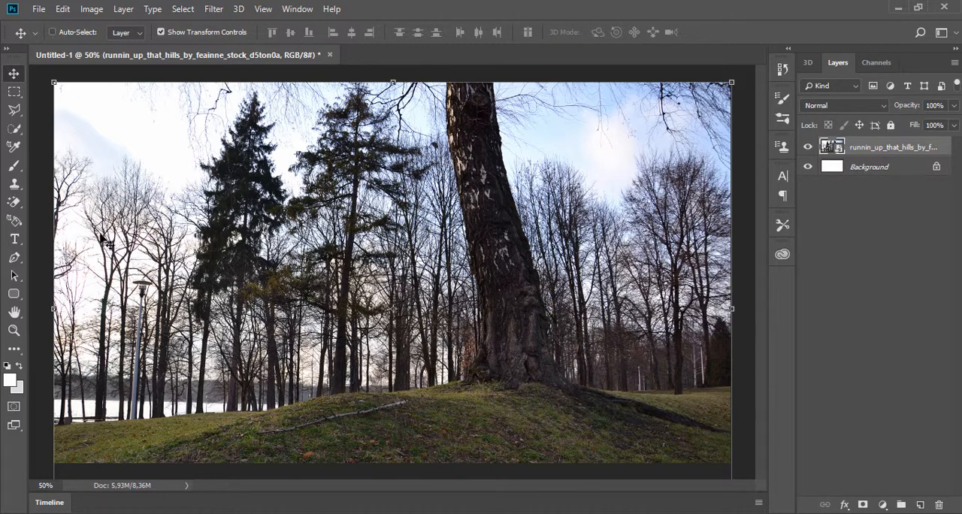
- Start a Pen path just beyond the photo's right edge and trace the dark root ridge up toward the large tree
{"action": "left_click", "coordinate": [14, 258]}
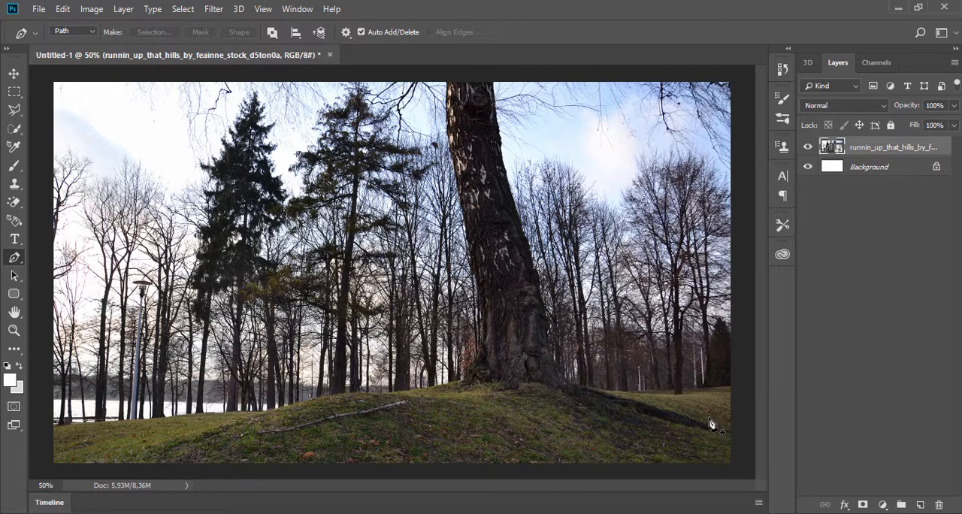
{"action": "scroll", "coordinate": [710, 423], "scroll_direction": "up", "scroll_amount": 4}
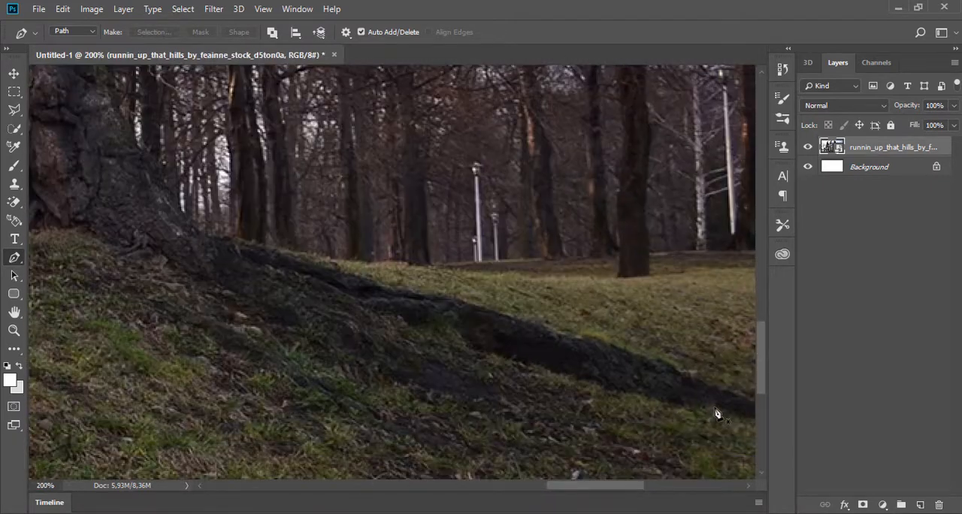
{"action": "left_click_drag", "start_coordinate": [715, 411], "coordinate": [440, 382]}
{"action": "left_click", "coordinate": [629, 428]}
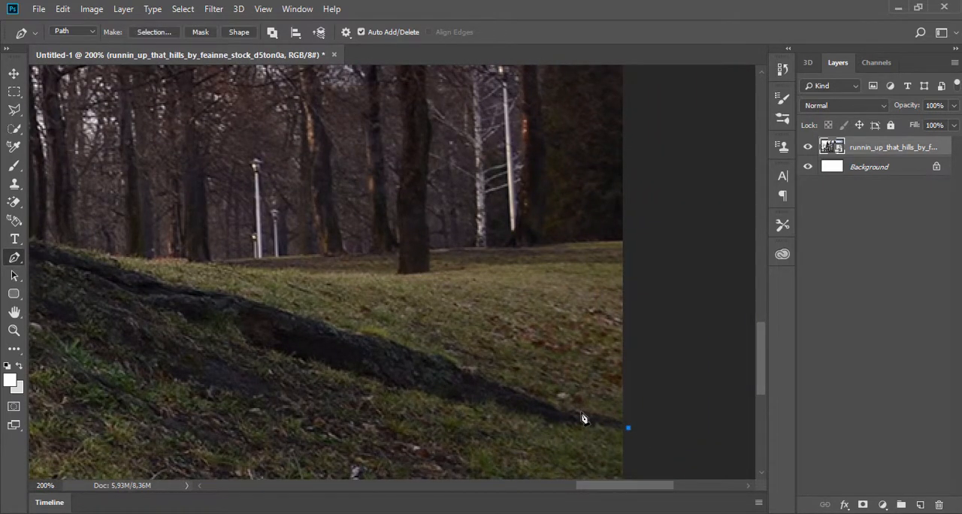
{"action": "left_click_drag", "start_coordinate": [505, 387], "coordinate": [434, 363]}
{"action": "left_click_drag", "start_coordinate": [262, 303], "coordinate": [236, 297]}
{"action": "left_click_drag", "start_coordinate": [176, 285], "coordinate": [159, 281]}
{"action": "left_click_drag", "start_coordinate": [97, 281], "coordinate": [273, 385]}
{"action": "left_click_drag", "start_coordinate": [241, 350], "coordinate": [225, 347]}
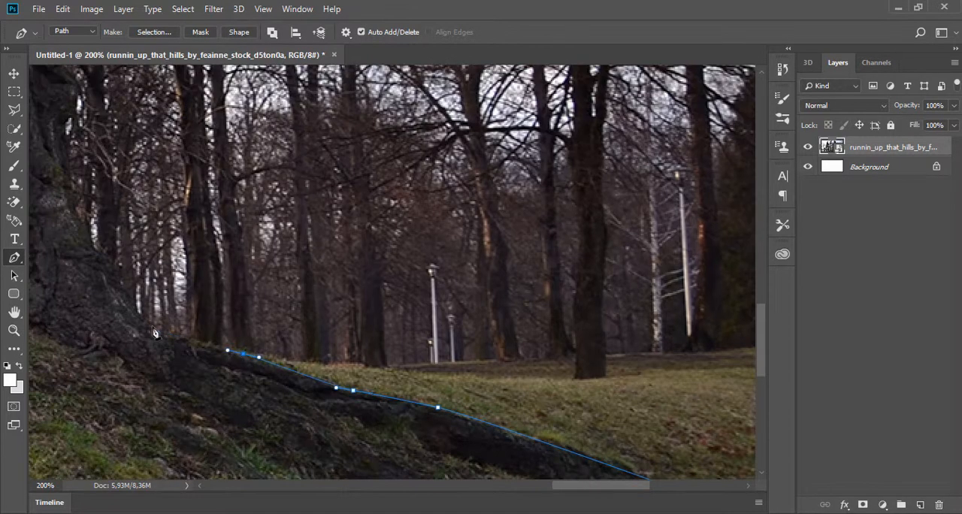
- Continue the path around the right side of the trunk's base and up the lower right edge of the trunk
{"action": "left_click_drag", "start_coordinate": [145, 323], "coordinate": [128, 311]}
{"action": "left_click_drag", "start_coordinate": [97, 263], "coordinate": [451, 385]}
{"action": "left_click_drag", "start_coordinate": [426, 309], "coordinate": [422, 294]}
{"action": "left_click", "coordinate": [416, 239]}
{"action": "left_click_drag", "start_coordinate": [429, 203], "coordinate": [413, 178]}
{"action": "scroll", "coordinate": [413, 178], "scroll_direction": "up", "scroll_amount": 4}
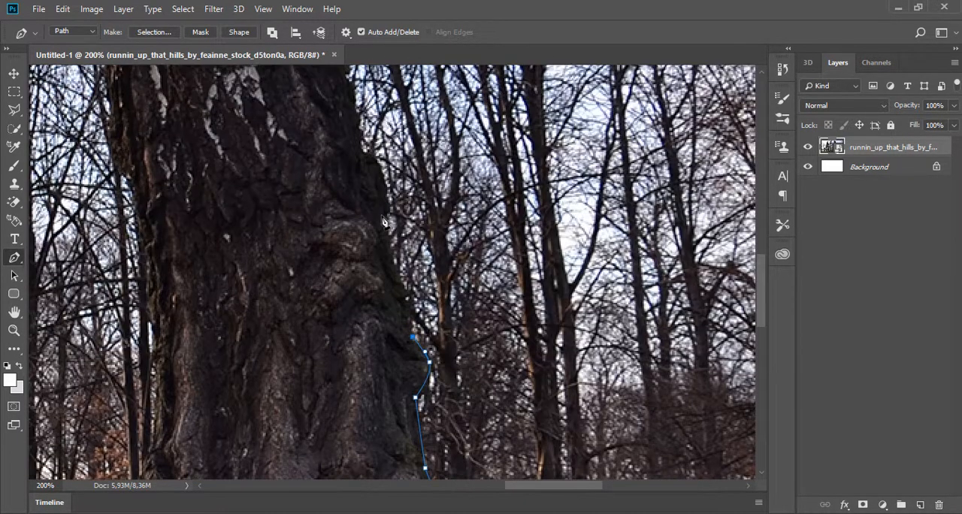
{"action": "left_click_drag", "start_coordinate": [384, 209], "coordinate": [375, 160]}
- Trace the middle section of the trunk's right edge with closely spaced anchor points
{"action": "left_click_drag", "start_coordinate": [352, 121], "coordinate": [534, 392]}
{"action": "scroll", "coordinate": [534, 391], "scroll_direction": "up", "scroll_amount": 3}
{"action": "left_click", "coordinate": [559, 422]}
{"action": "left_click", "coordinate": [551, 414]}
{"action": "left_click", "coordinate": [548, 401]}
{"action": "left_click", "coordinate": [551, 376]}
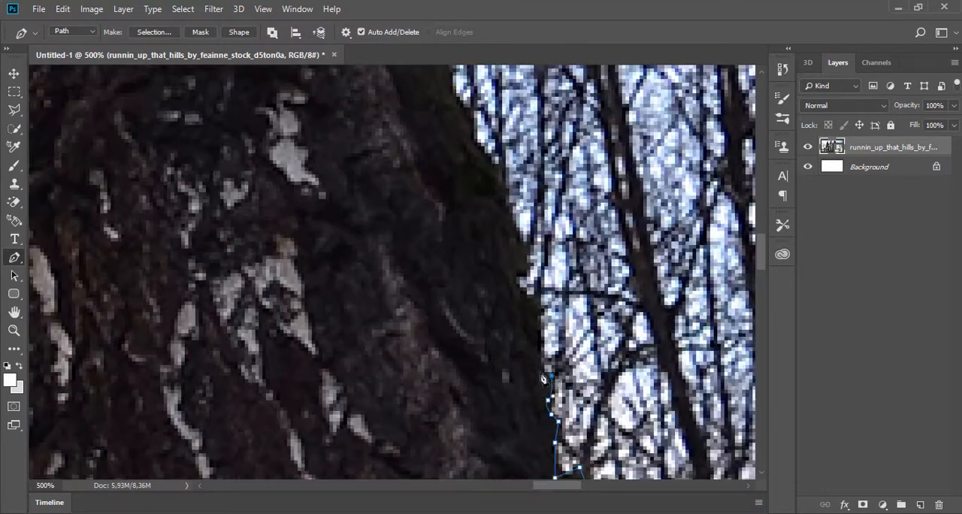
{"action": "left_click", "coordinate": [540, 372]}
{"action": "left_click", "coordinate": [537, 298]}
{"action": "left_click", "coordinate": [483, 154]}
{"action": "left_click", "coordinate": [473, 136]}
{"action": "left_click", "coordinate": [468, 115]}
{"action": "left_click_drag", "start_coordinate": [463, 117], "coordinate": [581, 459]}
{"action": "left_click", "coordinate": [561, 304]}
{"action": "left_click", "coordinate": [557, 283]}
{"action": "left_click", "coordinate": [550, 266]}
{"action": "left_click", "coordinate": [553, 248]}
{"action": "left_click", "coordinate": [562, 269]}
{"action": "left_click", "coordinate": [520, 130]}
- Trace the upper right edge of the trunk to the top of the photo and extend the path beyond the canvas
{"action": "left_click_drag", "start_coordinate": [491, 154], "coordinate": [542, 470]}
{"action": "left_click", "coordinate": [563, 388]}
{"action": "left_click", "coordinate": [539, 303]}
{"action": "left_click", "coordinate": [524, 228]}
{"action": "left_click", "coordinate": [518, 79]}
{"action": "left_click_drag", "start_coordinate": [485, 93], "coordinate": [549, 372]}
{"action": "left_click", "coordinate": [578, 323]}
{"action": "left_click", "coordinate": [563, 290]}
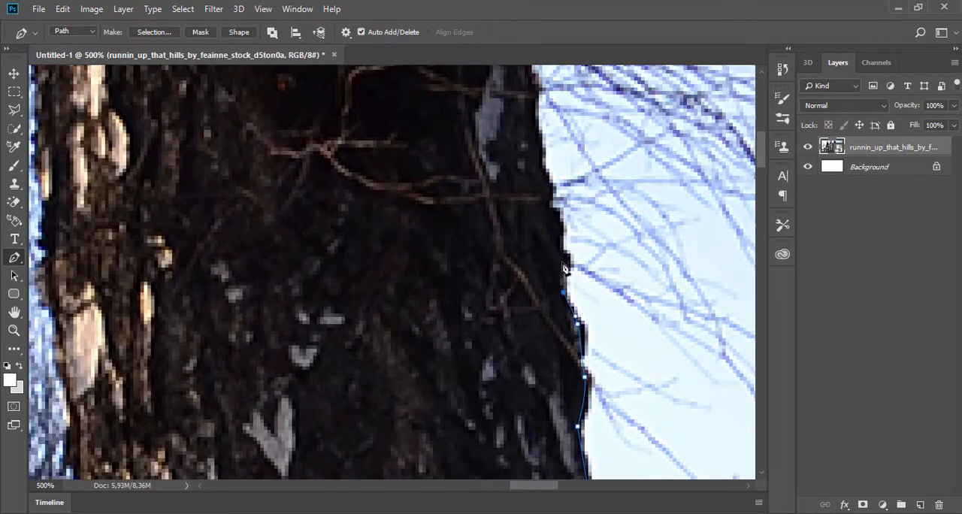
{"action": "left_click", "coordinate": [564, 259]}
{"action": "left_click", "coordinate": [553, 206]}
{"action": "left_click", "coordinate": [539, 128]}
{"action": "left_click", "coordinate": [524, 118]}
{"action": "left_click", "coordinate": [520, 76]}
{"action": "left_click_drag", "start_coordinate": [496, 98], "coordinate": [497, 291]}
{"action": "left_click", "coordinate": [503, 129]}
{"action": "left_click", "coordinate": [507, 90]}
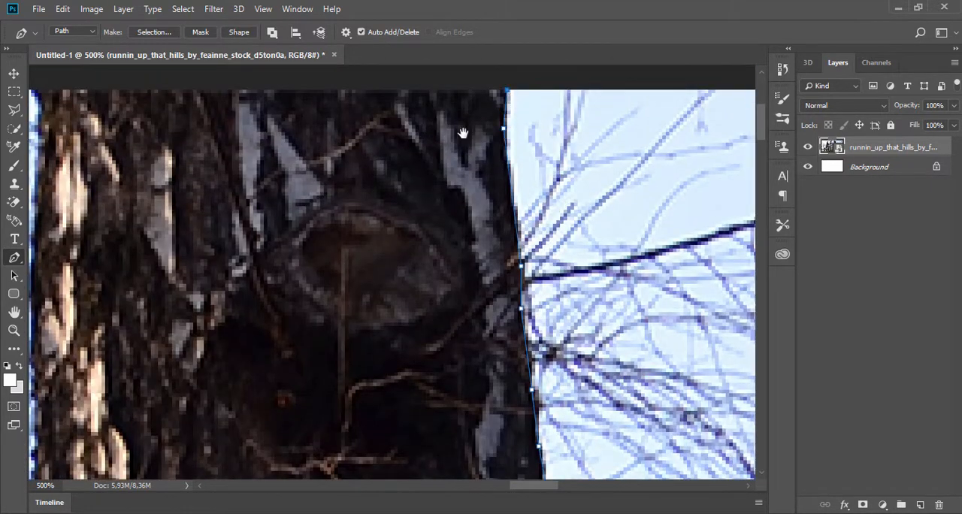
{"action": "left_click_drag", "start_coordinate": [462, 134], "coordinate": [541, 383]}
{"action": "left_click", "coordinate": [548, 294]}
- Bring the path over to the trunk's left side and trace its upper left edge downward
{"action": "left_click_drag", "start_coordinate": [234, 307], "coordinate": [353, 112]}
{"action": "left_click_drag", "start_coordinate": [331, 413], "coordinate": [331, 291]}
{"action": "left_click", "coordinate": [332, 429]}
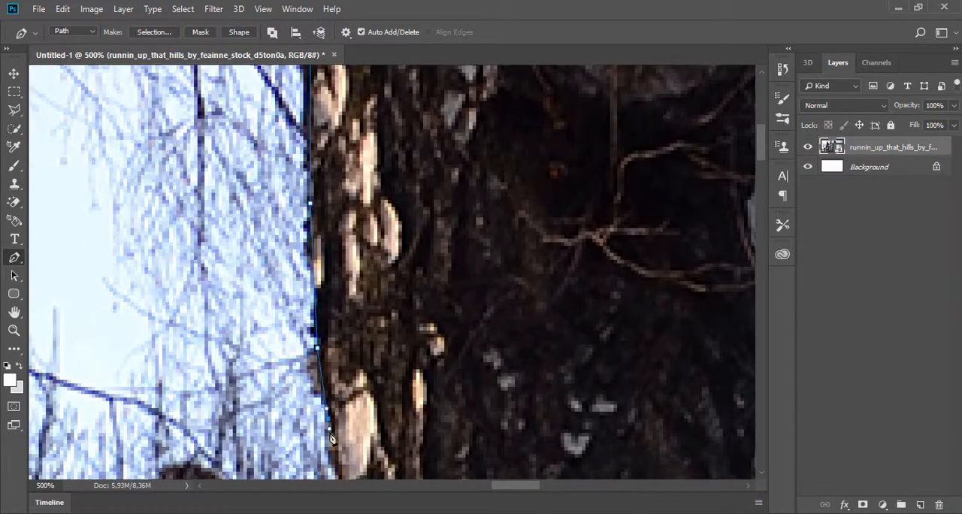
{"action": "left_click_drag", "start_coordinate": [343, 428], "coordinate": [342, 327]}
{"action": "left_click", "coordinate": [352, 454]}
{"action": "left_click_drag", "start_coordinate": [358, 451], "coordinate": [355, 233]}
{"action": "left_click", "coordinate": [370, 361]}
{"action": "left_click", "coordinate": [392, 430]}
{"action": "left_click_drag", "start_coordinate": [392, 434], "coordinate": [385, 220]}
{"action": "left_click", "coordinate": [424, 401]}
{"action": "left_click_drag", "start_coordinate": [424, 406], "coordinate": [451, 183]}
{"action": "left_click", "coordinate": [503, 426]}
{"action": "left_click_drag", "start_coordinate": [502, 430], "coordinate": [501, 349]}
{"action": "left_click", "coordinate": [505, 376]}
{"action": "left_click", "coordinate": [500, 393]}
{"action": "left_click", "coordinate": [523, 418]}
{"action": "left_click", "coordinate": [526, 443]}
{"action": "left_click_drag", "start_coordinate": [503, 455], "coordinate": [531, 293]}
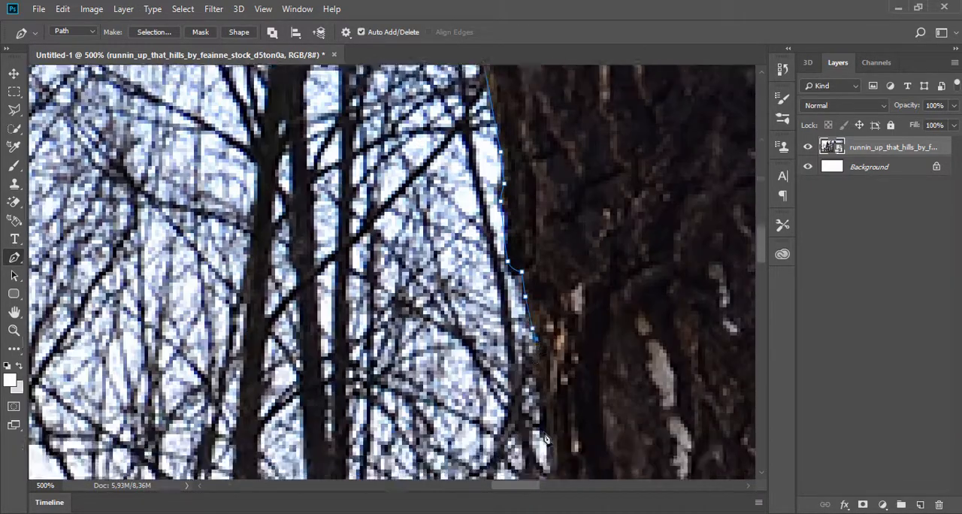
- Trace the lower left edge of the trunk down to where it flares out at the roots
{"action": "left_click", "coordinate": [551, 387]}
{"action": "left_click", "coordinate": [551, 432]}
{"action": "left_click_drag", "start_coordinate": [555, 451], "coordinate": [554, 346]}
{"action": "left_click", "coordinate": [550, 380]}
{"action": "left_click_drag", "start_coordinate": [554, 390], "coordinate": [555, 263]}
{"action": "left_click", "coordinate": [590, 331]}
{"action": "left_click", "coordinate": [621, 376]}
{"action": "left_click_drag", "start_coordinate": [624, 383], "coordinate": [624, 255]}
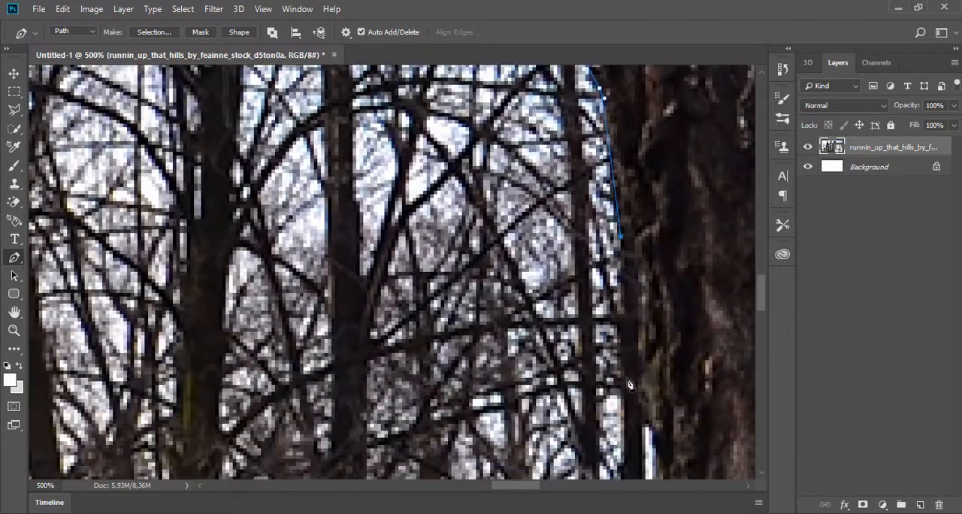
{"action": "left_click", "coordinate": [653, 290]}
{"action": "left_click_drag", "start_coordinate": [671, 342], "coordinate": [671, 286]}
{"action": "left_click_drag", "start_coordinate": [645, 340], "coordinate": [651, 363]}
{"action": "left_click_drag", "start_coordinate": [659, 403], "coordinate": [666, 98]}
{"action": "left_click_drag", "start_coordinate": [667, 208], "coordinate": [669, 236]}
{"action": "left_click_drag", "start_coordinate": [655, 371], "coordinate": [640, 397]}
{"action": "left_click_drag", "start_coordinate": [623, 446], "coordinate": [622, 266]}
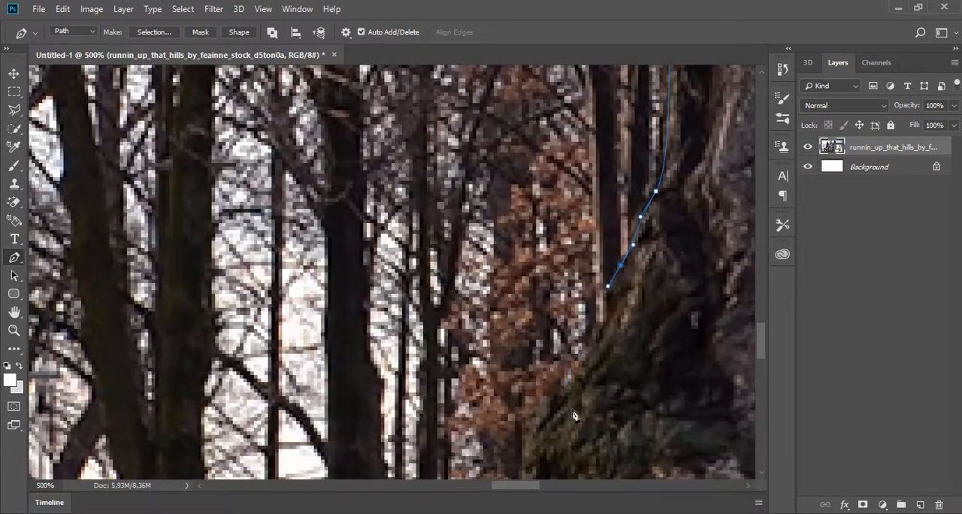
- Trace the left side of the trunk's base, redoing the misplaced anchors, and carry the path onto the hill crest
{"action": "left_click_drag", "start_coordinate": [555, 407], "coordinate": [545, 425]}
{"action": "key", "text": "ctrl+alt+z"}
{"action": "key", "text": "ctrl+alt+z"}
{"action": "left_click_drag", "start_coordinate": [617, 311], "coordinate": [609, 319]}
{"action": "left_click_drag", "start_coordinate": [539, 425], "coordinate": [536, 259]}
{"action": "left_click_drag", "start_coordinate": [521, 356], "coordinate": [517, 364]}
{"action": "left_click_drag", "start_coordinate": [477, 381], "coordinate": [464, 385]}
{"action": "left_click_drag", "start_coordinate": [259, 435], "coordinate": [230, 442]}
{"action": "left_click_drag", "start_coordinate": [230, 442], "coordinate": [673, 212]}
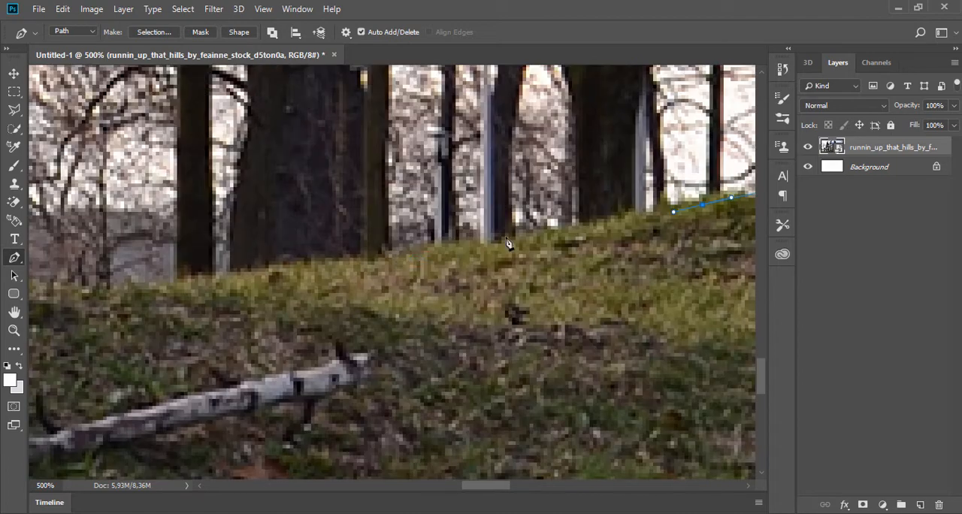
- Follow the grassy hill line down to the photo's lower left edge with the path
{"action": "left_click_drag", "start_coordinate": [81, 301], "coordinate": [397, 241]}
{"action": "left_click_drag", "start_coordinate": [393, 230], "coordinate": [370, 236]}
{"action": "left_click_drag", "start_coordinate": [173, 233], "coordinate": [399, 160]}
{"action": "left_click_drag", "start_coordinate": [176, 159], "coordinate": [477, 120]}
{"action": "left_click_drag", "start_coordinate": [94, 245], "coordinate": [419, 230]}
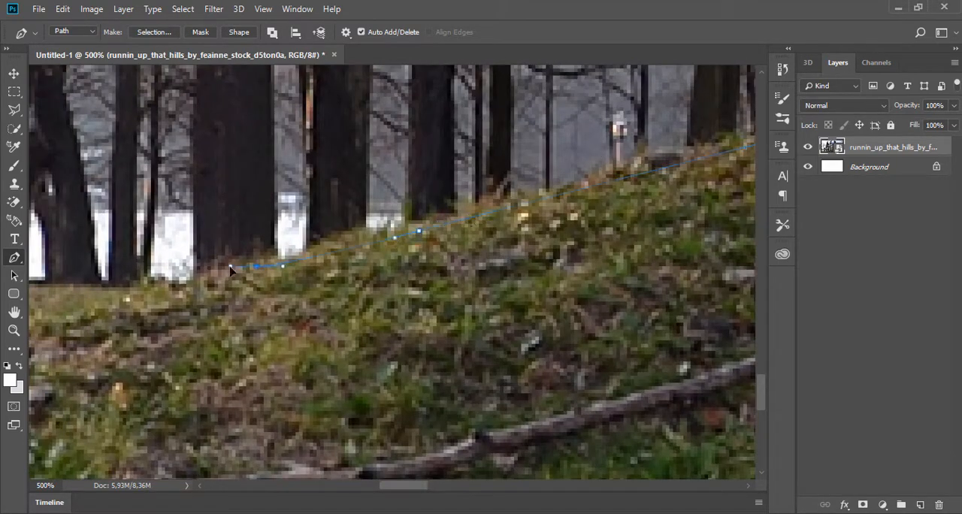
{"action": "left_click_drag", "start_coordinate": [188, 283], "coordinate": [168, 291]}
{"action": "left_click_drag", "start_coordinate": [108, 241], "coordinate": [659, 182]}
{"action": "left_click", "coordinate": [359, 249], "text": "alt"}
{"action": "left_click_drag", "start_coordinate": [359, 264], "coordinate": [342, 269]}
{"action": "left_click", "coordinate": [261, 293]}
{"action": "left_click", "coordinate": [174, 297], "text": "ctrl"}
{"action": "left_click_drag", "start_coordinate": [167, 356], "coordinate": [146, 360]}
{"action": "left_click_drag", "start_coordinate": [176, 282], "coordinate": [492, 210]}
{"action": "left_click", "coordinate": [323, 290], "text": "alt"}
{"action": "key", "text": "ctrl+z"}
{"action": "key", "text": "ctrl+z"}
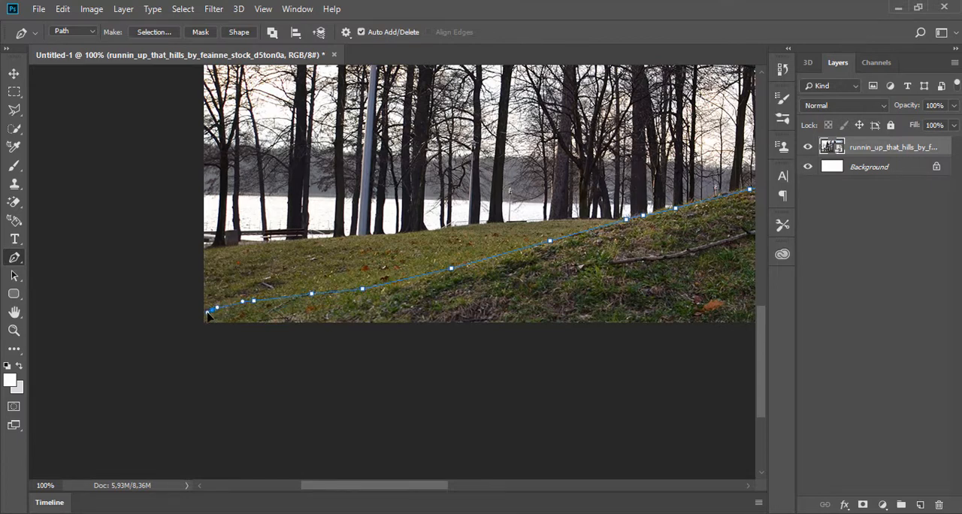
- Run the path outside the canvas beneath the hill and close it at its starting anchor
{"action": "left_click", "coordinate": [193, 372]}
{"action": "left_click", "coordinate": [633, 387]}
{"action": "left_click_drag", "start_coordinate": [639, 383], "coordinate": [243, 309]}
{"action": "left_click_drag", "start_coordinate": [699, 346], "coordinate": [189, 232]}
{"action": "left_click_drag", "start_coordinate": [648, 235], "coordinate": [328, 357]}
{"action": "left_click", "coordinate": [337, 358]}
{"action": "left_click", "coordinate": [504, 240]}
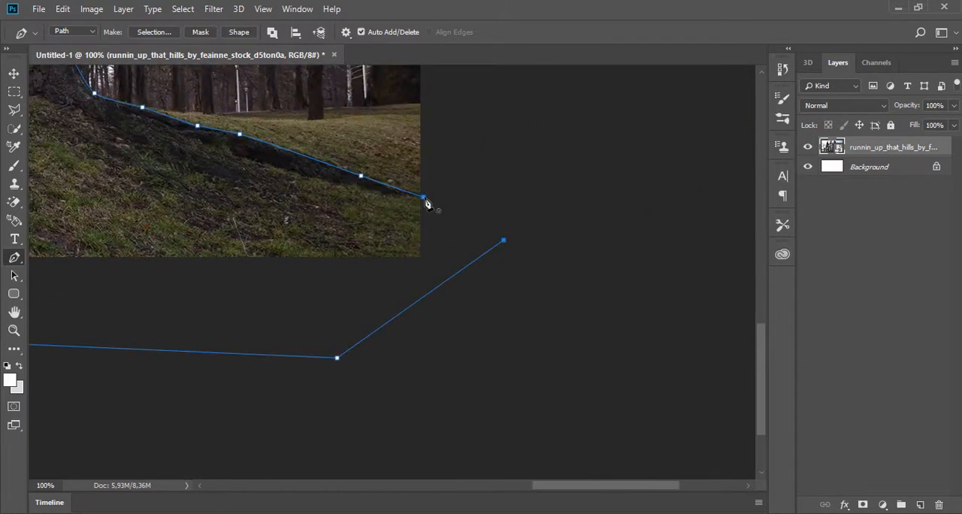
- Convert the closed path into a selection and mask the photo layer so only the tree and hill remain
{"action": "right_click", "coordinate": [332, 173]}
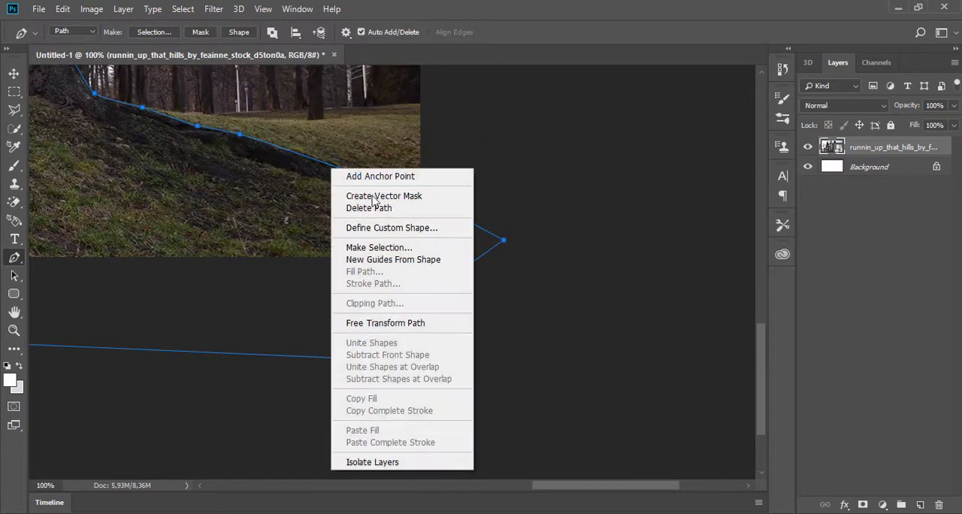
{"action": "left_click", "coordinate": [390, 250]}
{"action": "left_click", "coordinate": [560, 127]}
{"action": "left_click", "coordinate": [864, 505]}
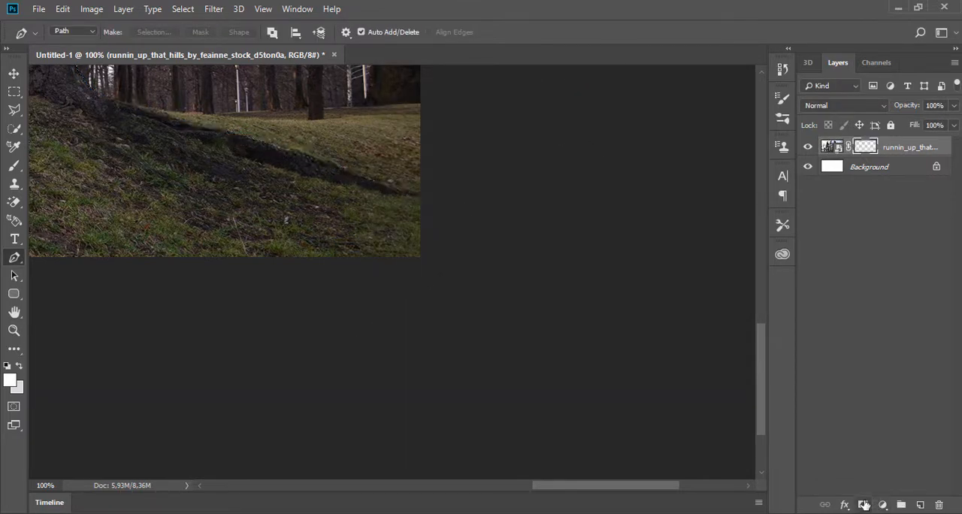
{"action": "scroll", "coordinate": [330, 230], "scroll_direction": "down", "scroll_amount": 4}
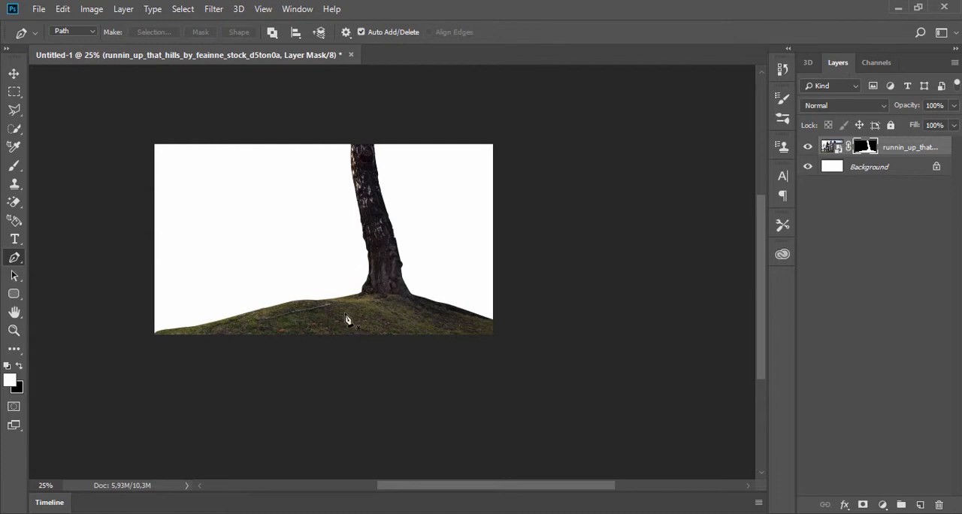
- Place the human PNG from the 054 folder, scaled to about 107%, on the hill leaning against the trunk
{"action": "key", "text": "alt+Tab"}
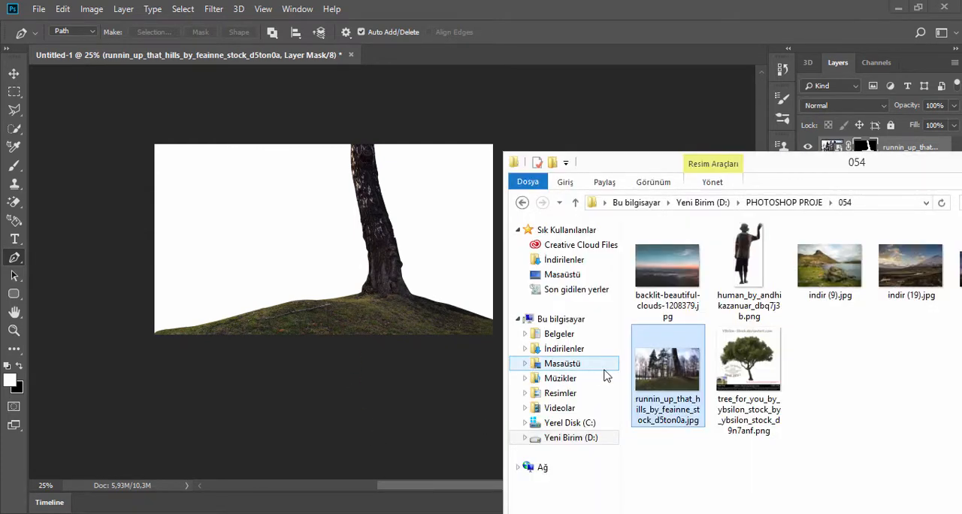
{"action": "left_click_drag", "start_coordinate": [749, 263], "coordinate": [344, 254]}
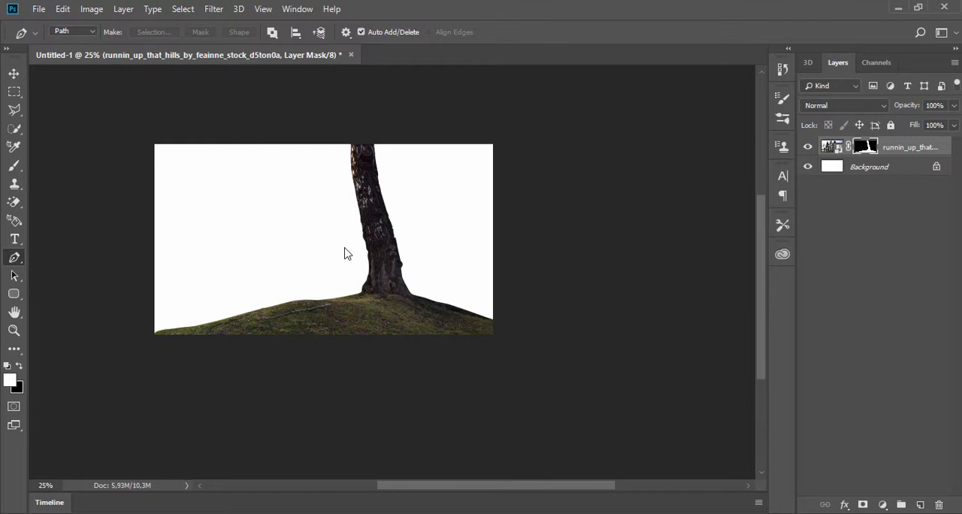
{"action": "left_click_drag", "start_coordinate": [331, 199], "coordinate": [318, 214]}
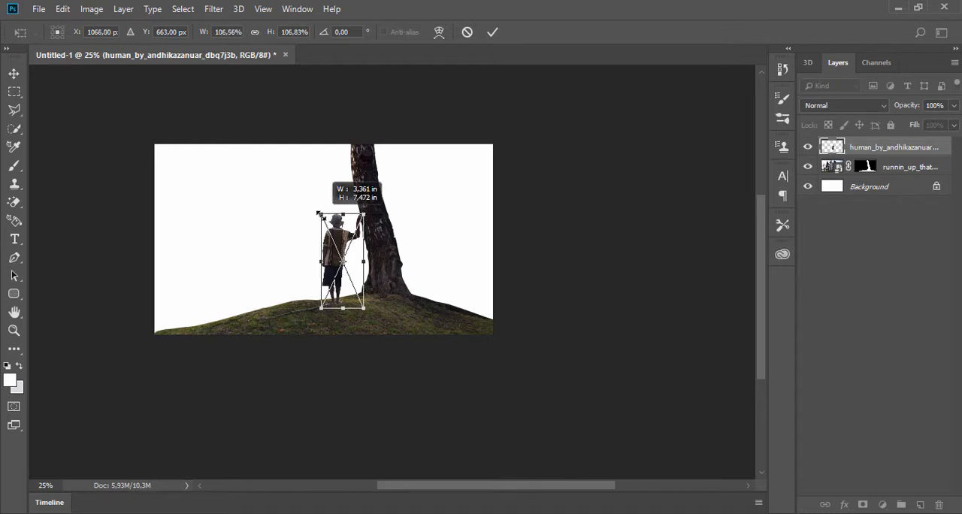
{"action": "left_click_drag", "start_coordinate": [318, 214], "coordinate": [318, 214]}
{"action": "left_click", "coordinate": [492, 31]}
{"action": "key", "text": "p"}
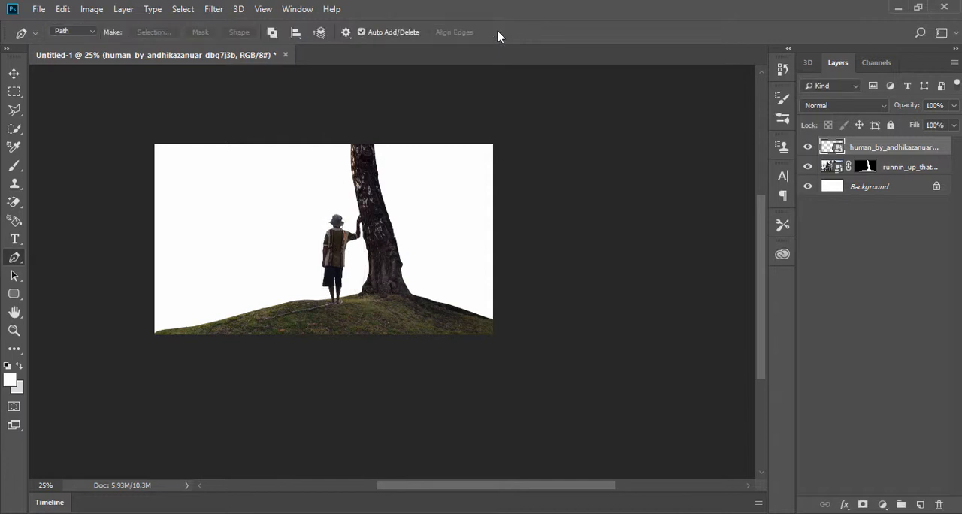
- Place indir (19).jpg from the 054 folder, scale it to 391.10%, and move its layer beneath the tree-and-hill layer
{"action": "left_click", "coordinate": [403, 512]}
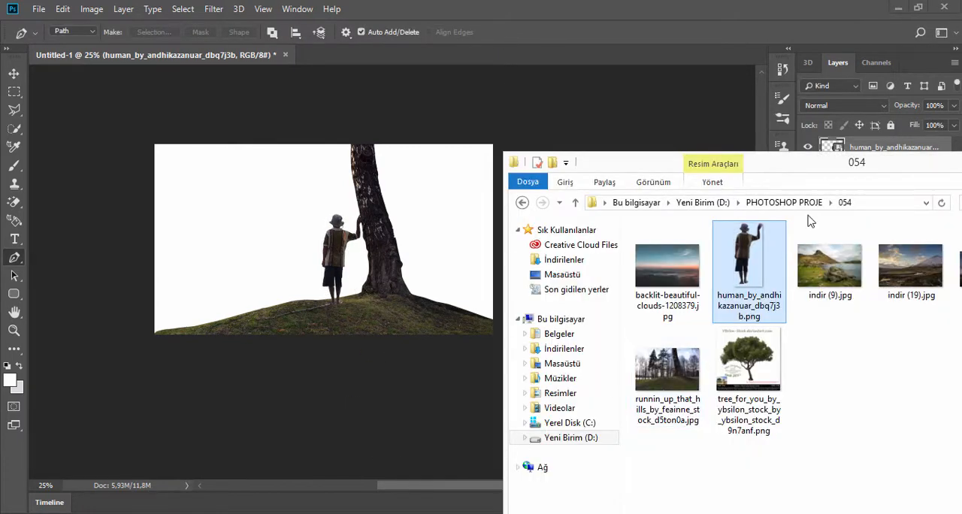
{"action": "left_click_drag", "start_coordinate": [895, 170], "coordinate": [787, 175]}
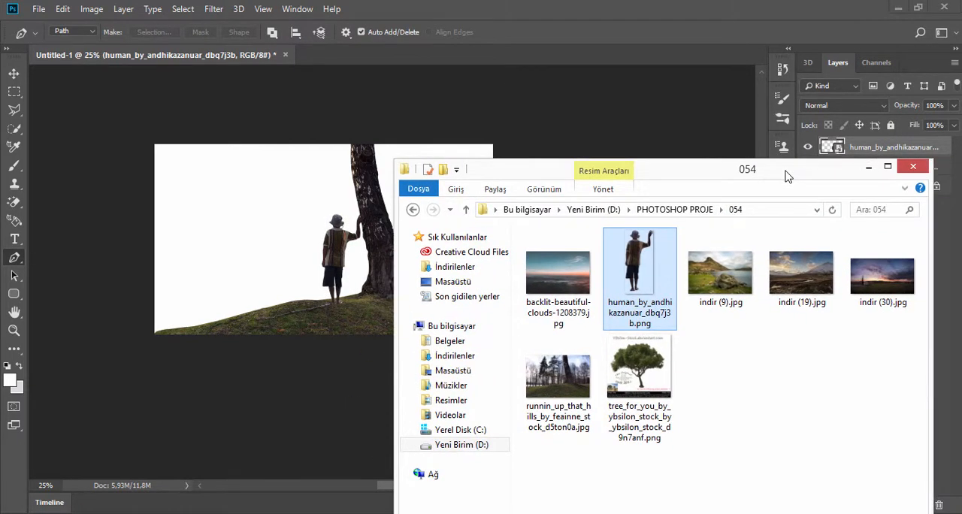
{"action": "left_click_drag", "start_coordinate": [807, 279], "coordinate": [256, 203]}
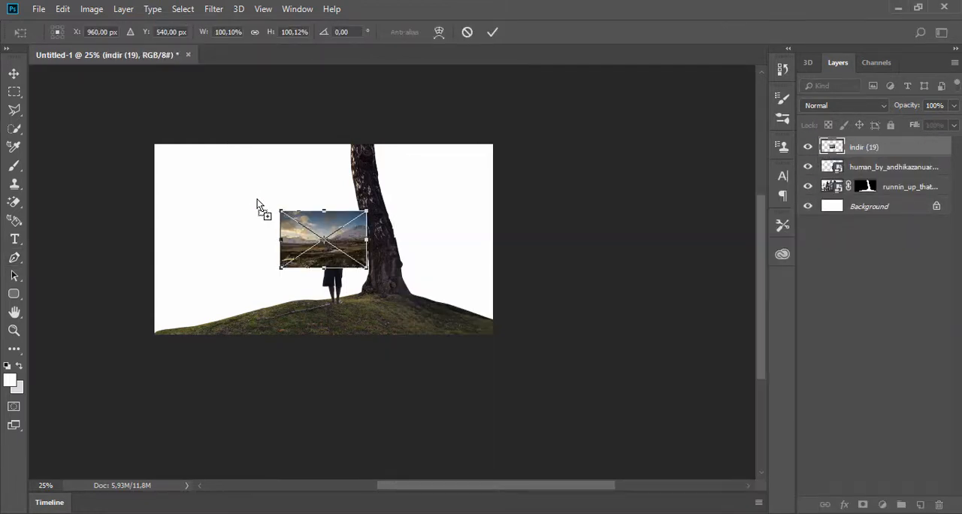
{"action": "left_click_drag", "start_coordinate": [201, 36], "coordinate": [409, 71]}
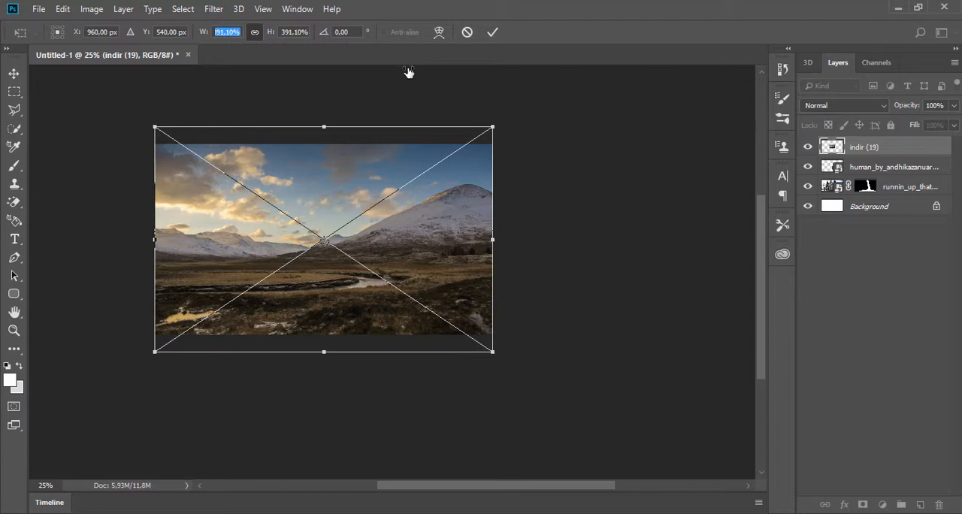
{"action": "key", "text": "p"}
{"action": "left_click", "coordinate": [494, 33]}
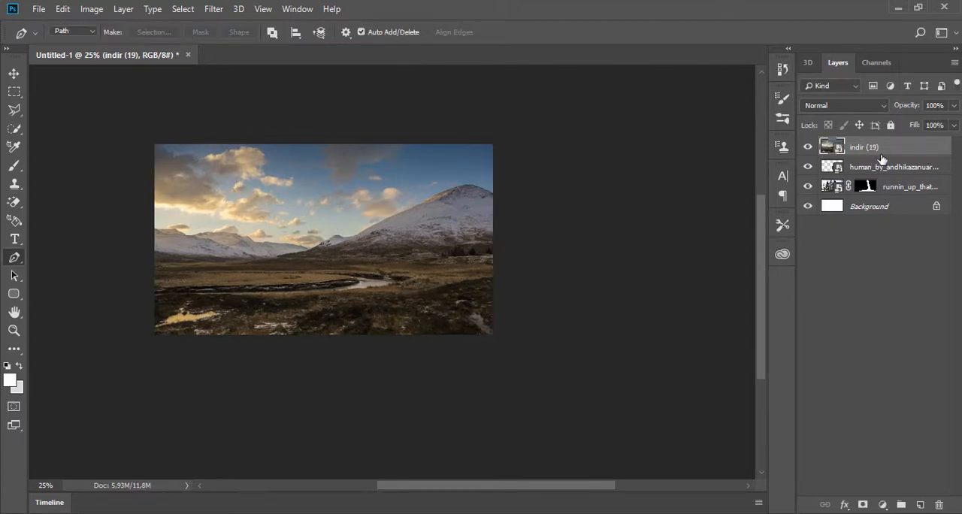
{"action": "left_click_drag", "start_coordinate": [881, 157], "coordinate": [882, 191]}
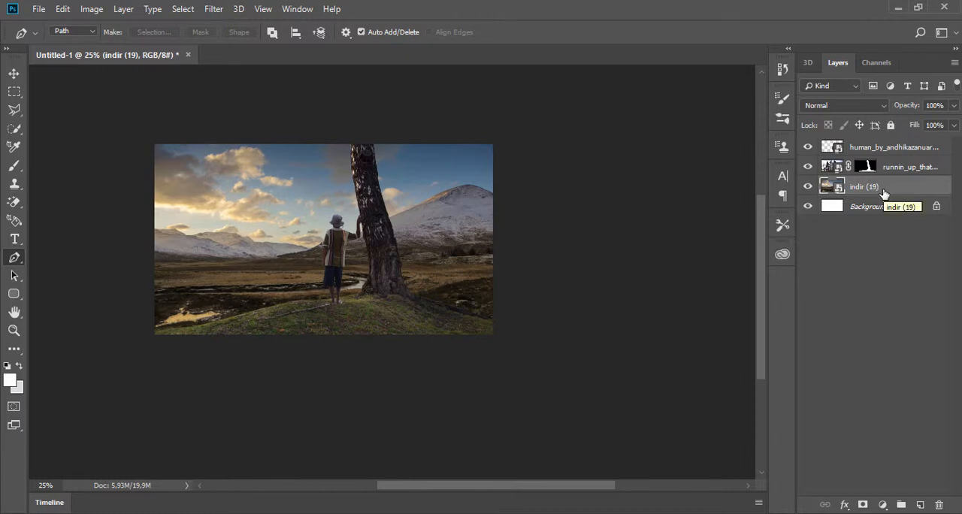
- Lower the mountain landscape behind the hill and enlarge it to 484.76% so it covers the canvas
{"action": "left_click", "coordinate": [15, 73]}
{"action": "left_click_drag", "start_coordinate": [264, 190], "coordinate": [269, 235]}
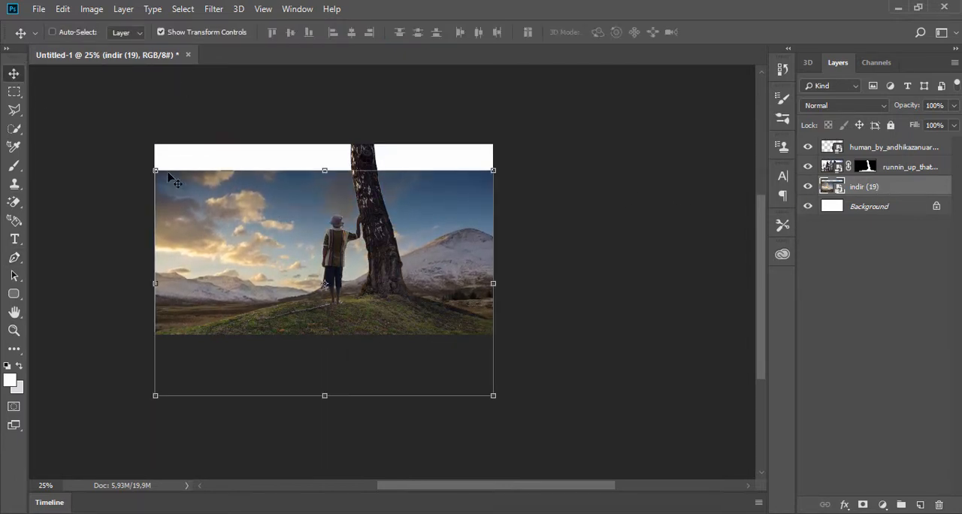
{"action": "left_click_drag", "start_coordinate": [160, 157], "coordinate": [114, 128]}
{"action": "left_click_drag", "start_coordinate": [197, 198], "coordinate": [242, 199]}
{"action": "left_click_drag", "start_coordinate": [540, 401], "coordinate": [574, 426]}
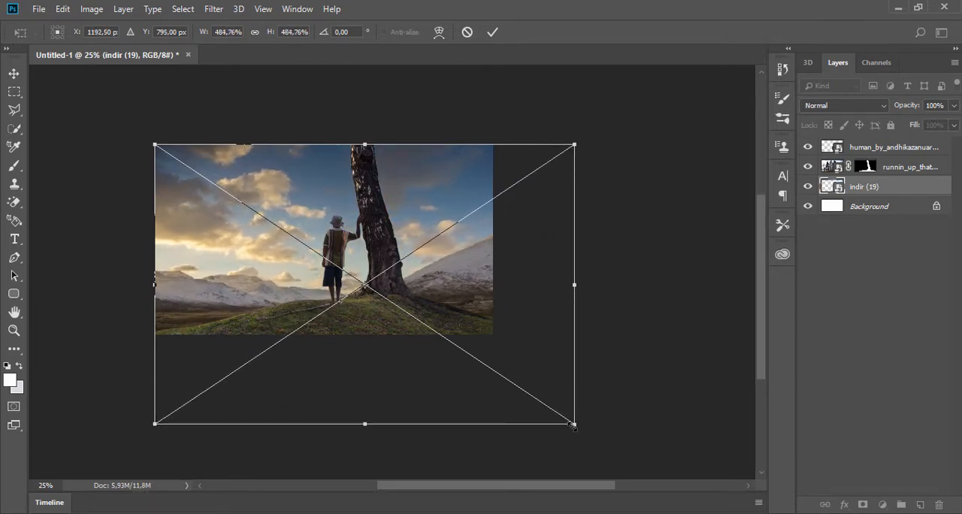
{"action": "left_click", "coordinate": [493, 32]}
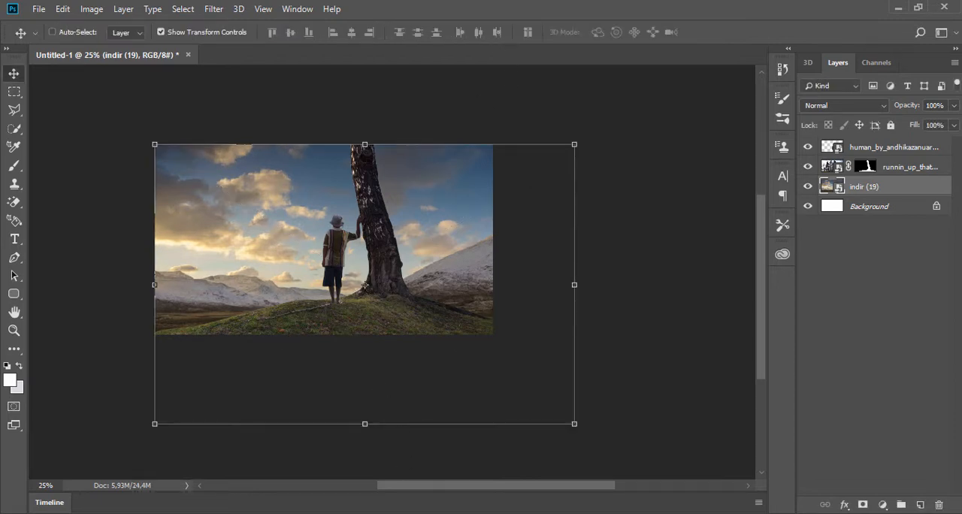
- Place the tree_for_you PNG from the 054 folder, enlarge it to about 216%, and raise it behind the trunk
{"action": "key", "text": "alt+Tab"}
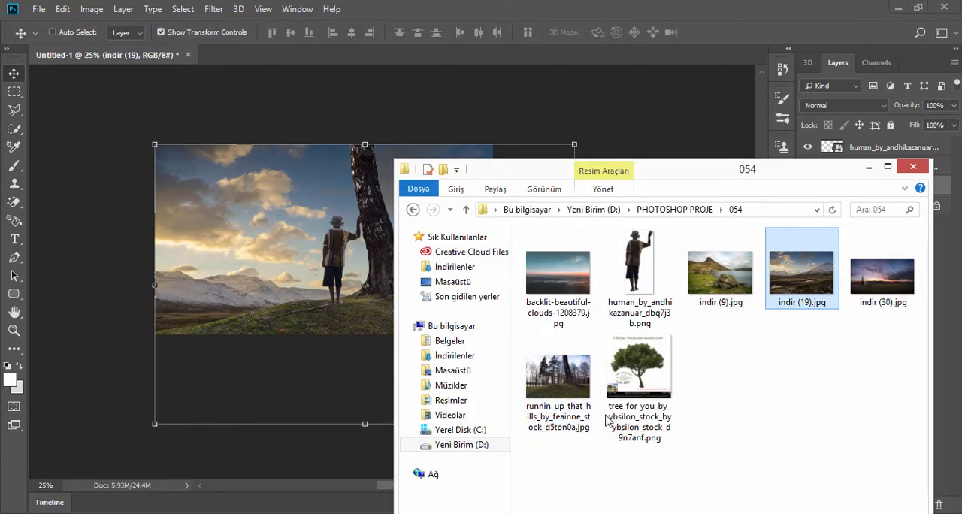
{"action": "left_click_drag", "start_coordinate": [608, 421], "coordinate": [322, 245]}
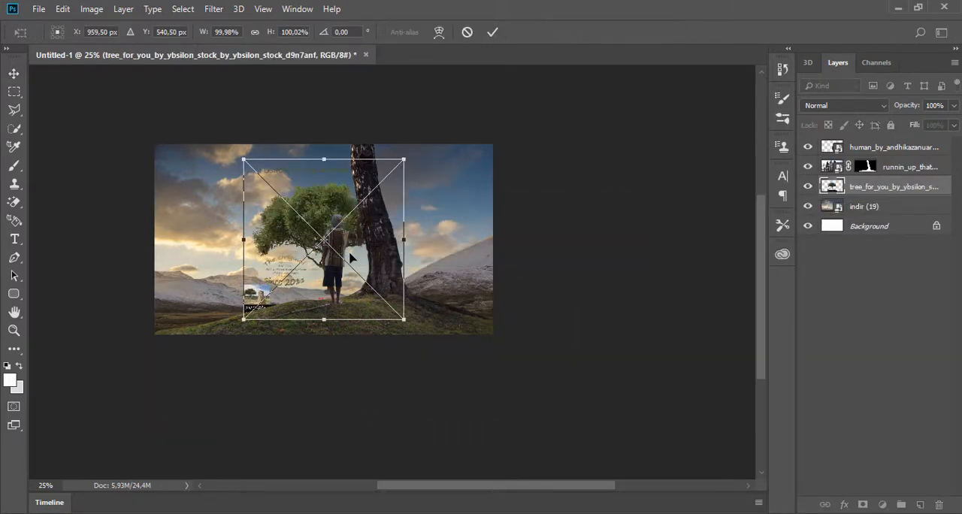
{"action": "left_click_drag", "start_coordinate": [396, 324], "coordinate": [571, 446]}
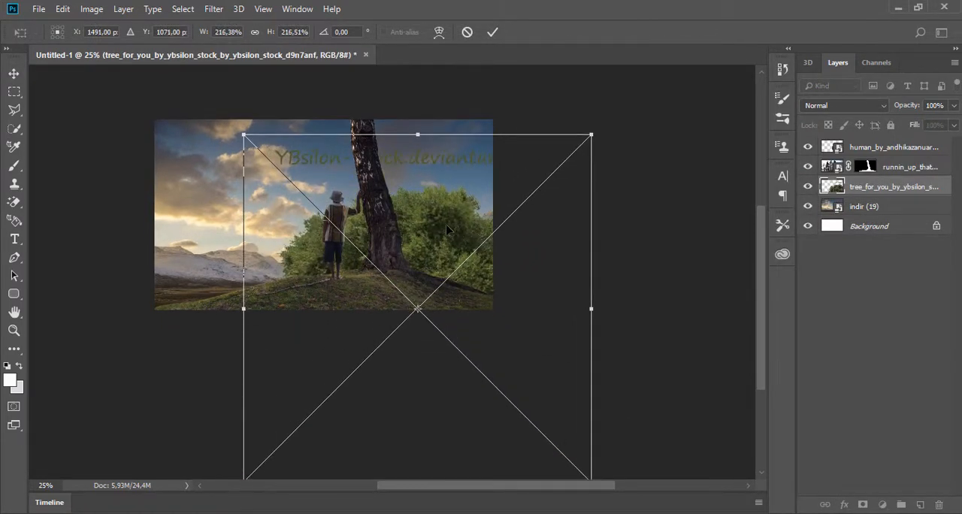
{"action": "left_click_drag", "start_coordinate": [449, 231], "coordinate": [398, 68]}
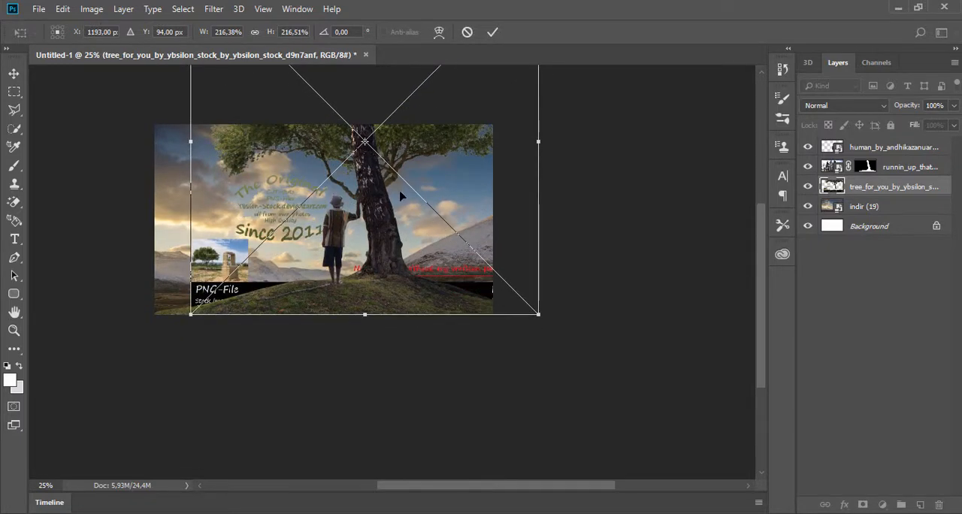
{"action": "left_click_drag", "start_coordinate": [399, 189], "coordinate": [403, 160]}
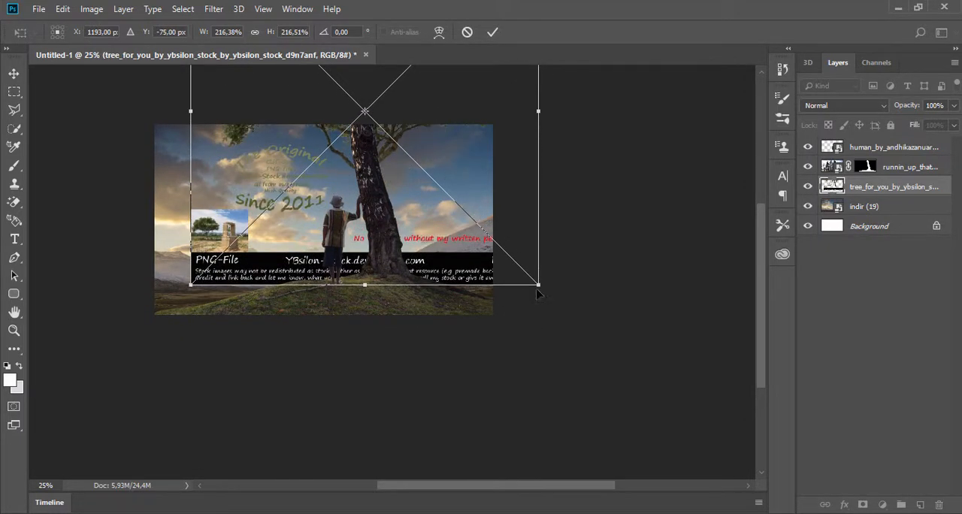
- Rotate the placed tree to 3.74°, scale it to about 171%, lower it behind the person, and commit the placement
{"action": "left_click_drag", "start_coordinate": [560, 298], "coordinate": [655, 241]}
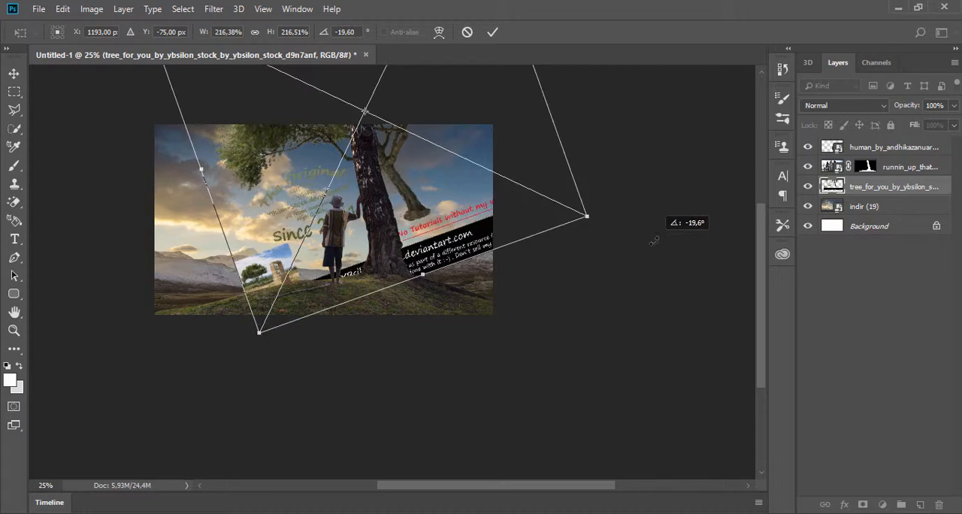
{"action": "left_click_drag", "start_coordinate": [406, 171], "coordinate": [386, 233]}
{"action": "left_click_drag", "start_coordinate": [606, 284], "coordinate": [525, 360]}
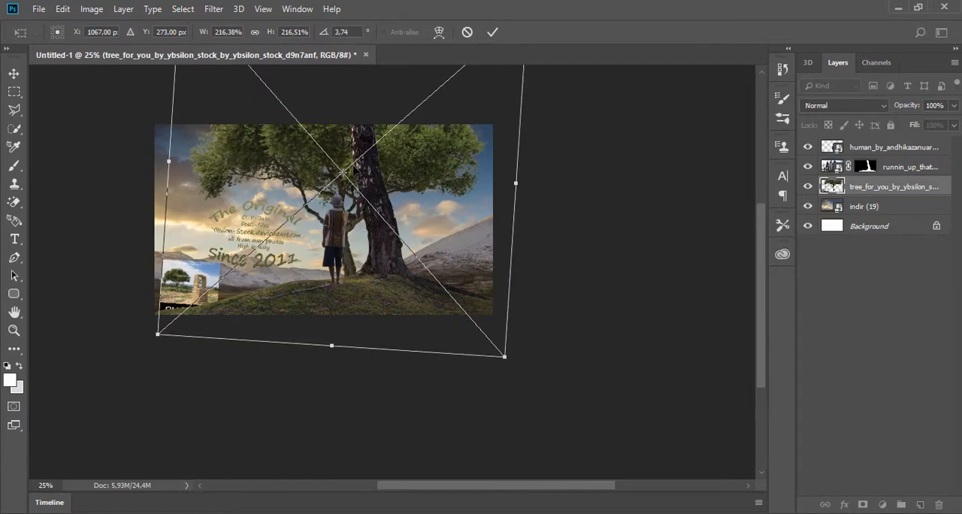
{"action": "left_click_drag", "start_coordinate": [475, 310], "coordinate": [481, 361]}
{"action": "left_click_drag", "start_coordinate": [510, 405], "coordinate": [443, 273]}
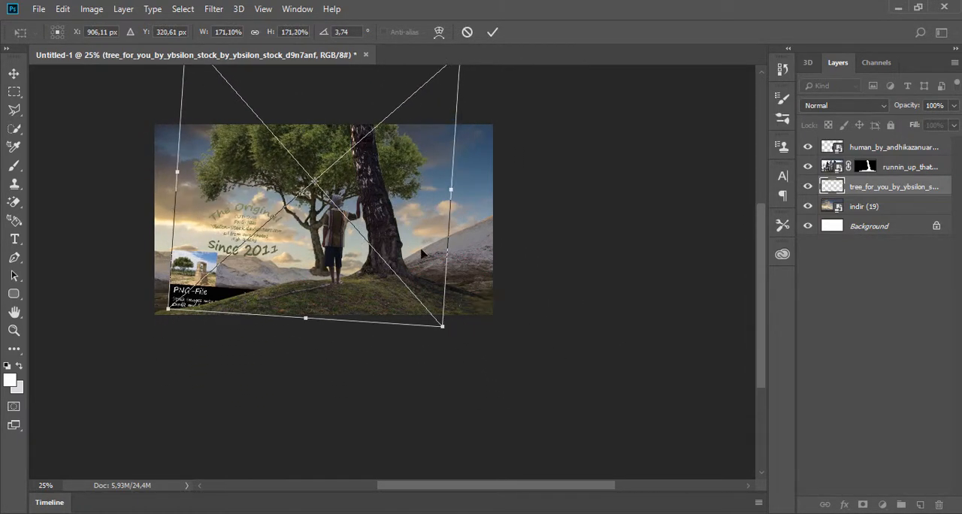
{"action": "left_click_drag", "start_coordinate": [404, 127], "coordinate": [412, 239]}
{"action": "left_click", "coordinate": [493, 32]}
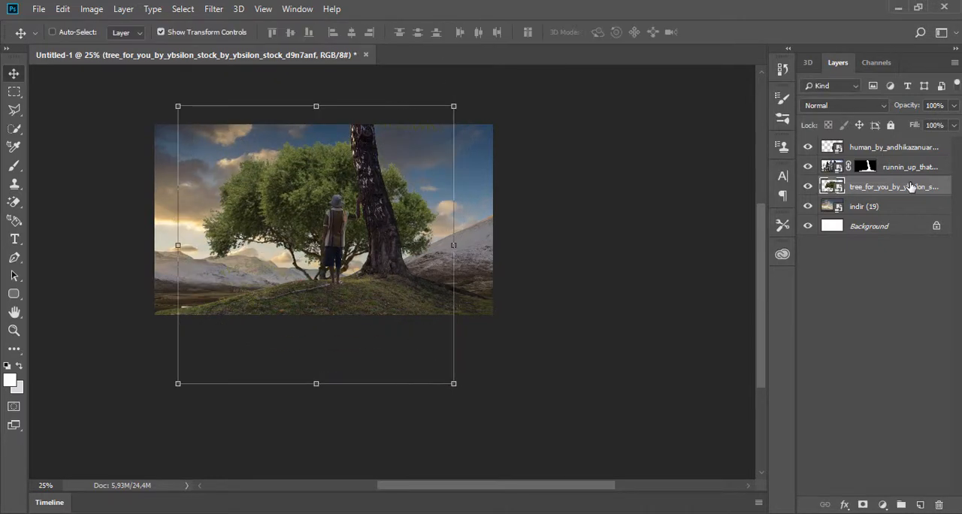
- Move the tree_for_you layer above the human layer, scale it to about 152%, and commit the transform
{"action": "left_click_drag", "start_coordinate": [907, 186], "coordinate": [905, 143]}
{"action": "left_click_drag", "start_coordinate": [355, 230], "coordinate": [354, 223]}
{"action": "left_click_drag", "start_coordinate": [451, 378], "coordinate": [426, 344]}
{"action": "left_click", "coordinate": [14, 110]}
{"action": "left_click", "coordinate": [424, 205]}
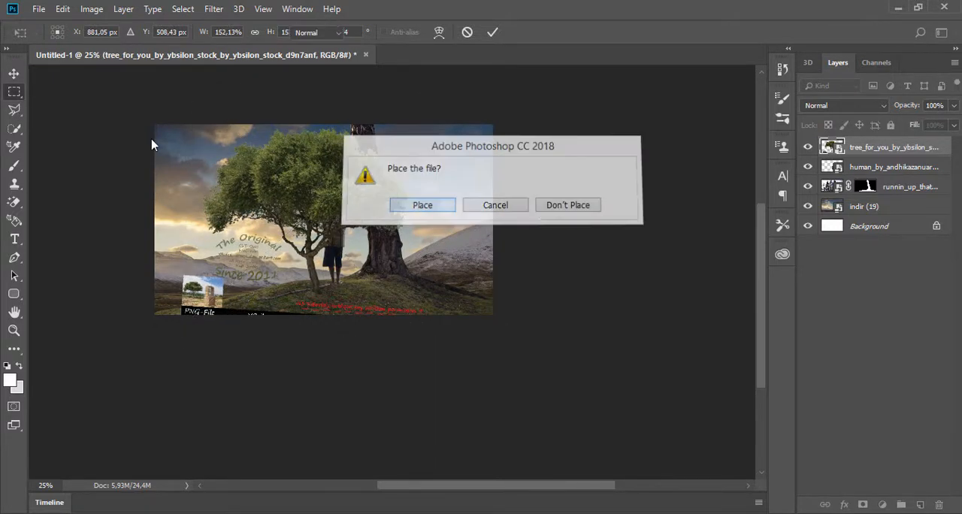
- Outline the leafy tree with the Polygonal Lasso and mask its layer to hide the watermark text and banner
{"action": "left_click", "coordinate": [395, 252]}
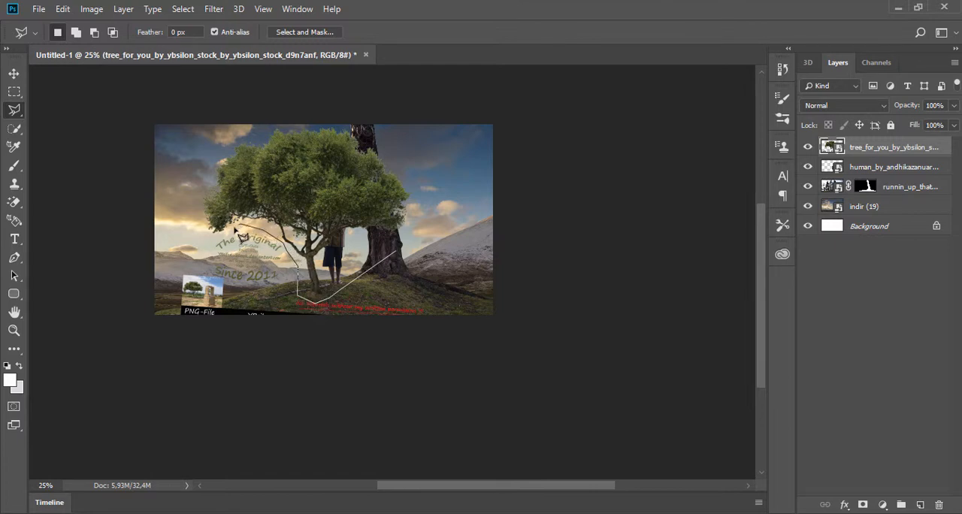
{"action": "left_click", "coordinate": [185, 201]}
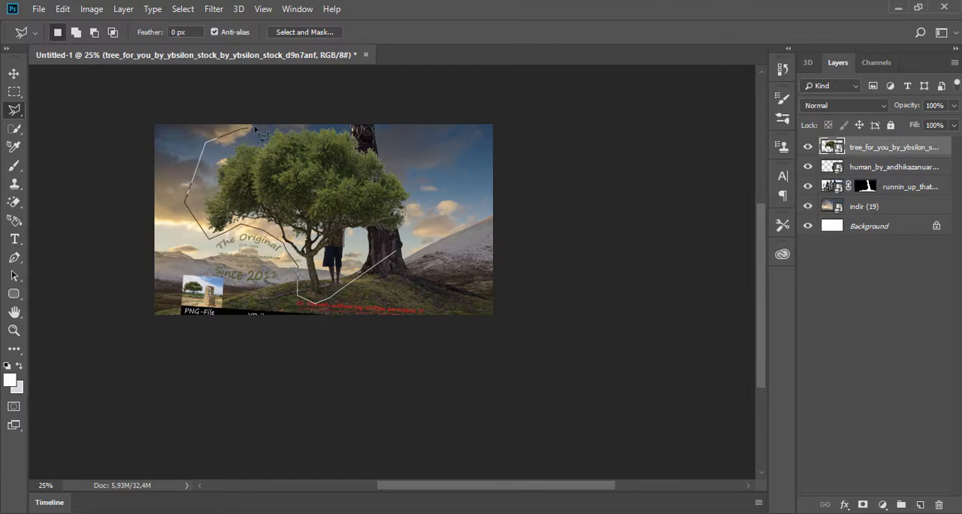
{"action": "left_click", "coordinate": [334, 100]}
{"action": "left_click", "coordinate": [434, 126]}
{"action": "left_click", "coordinate": [449, 202]}
{"action": "left_click", "coordinate": [396, 254]}
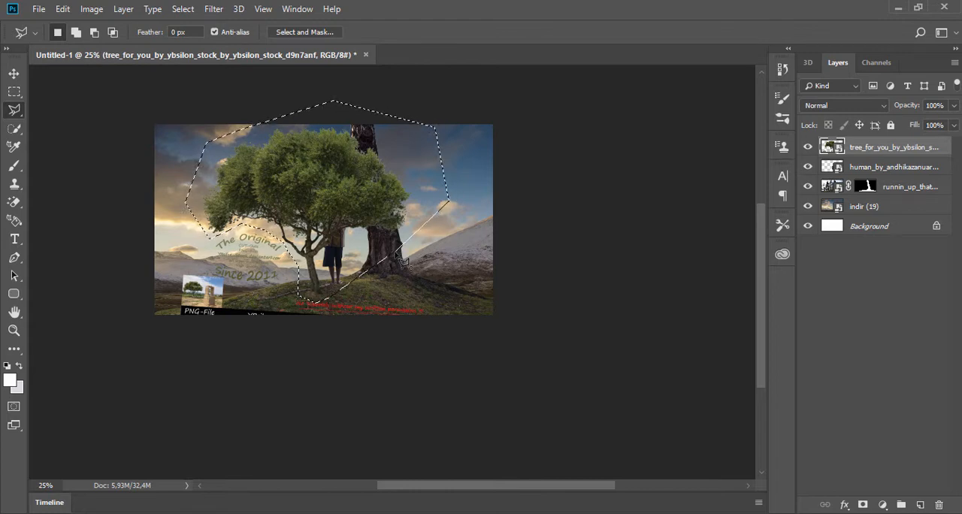
{"action": "left_click", "coordinate": [863, 505]}
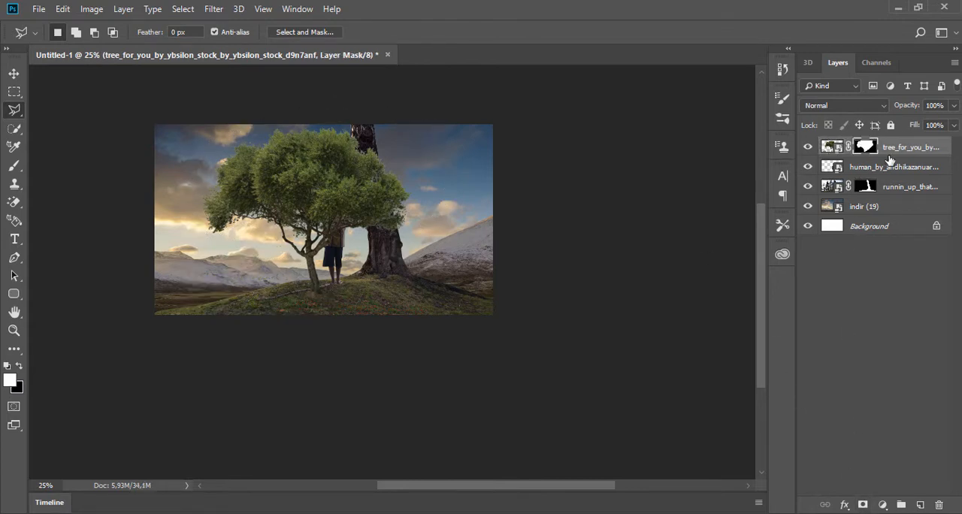
- Rotate the masked tree to -16.20°, raise its branches to the upper trunk, and move its layer beneath the tree-and-hill layer
{"action": "left_click", "coordinate": [13, 75]}
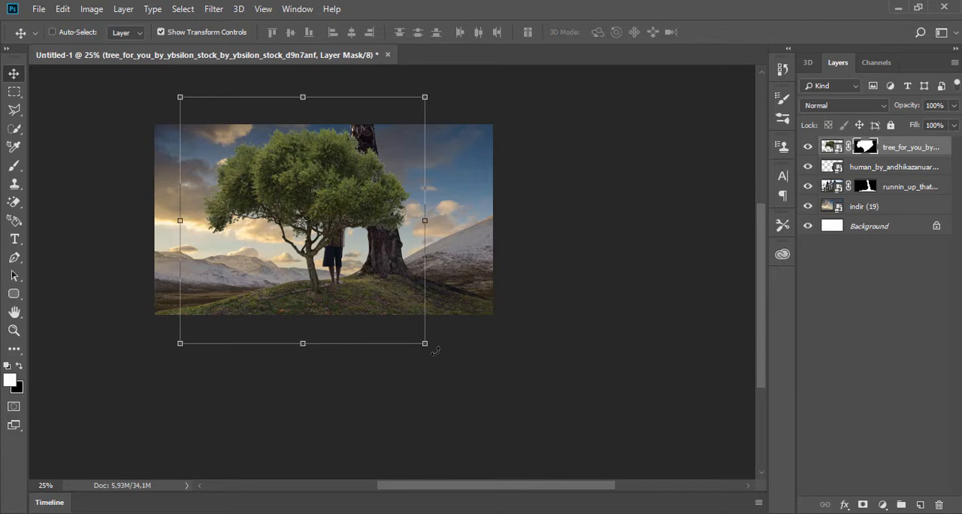
{"action": "left_click_drag", "start_coordinate": [435, 350], "coordinate": [517, 319]}
{"action": "left_click_drag", "start_coordinate": [379, 191], "coordinate": [413, 93]}
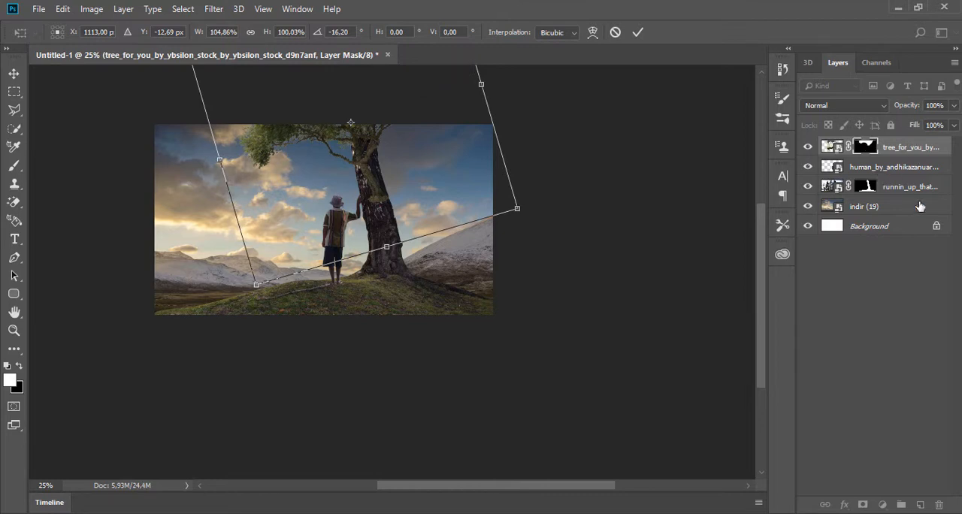
{"action": "left_click", "coordinate": [637, 31]}
{"action": "left_click_drag", "start_coordinate": [917, 167], "coordinate": [919, 188]}
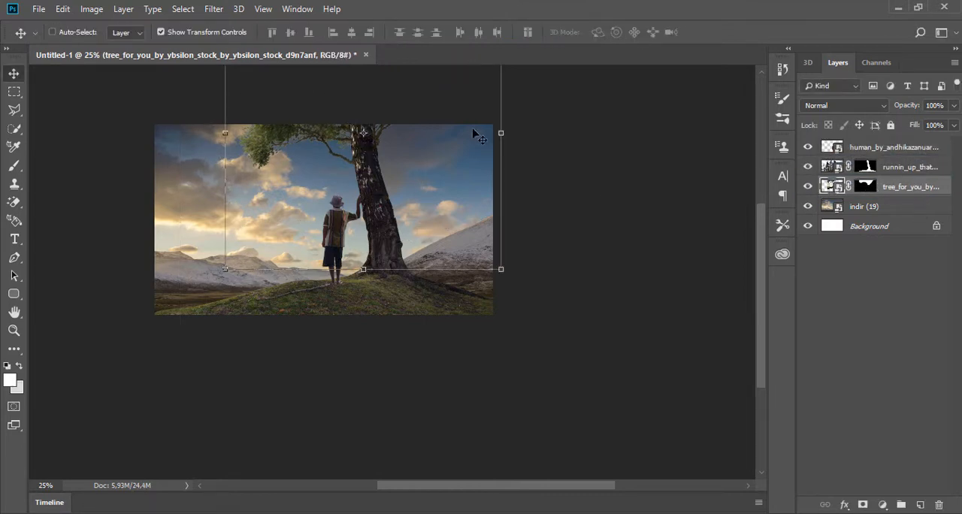
- Rotate the foliage layer to -9.81° and reposition it so its branches join the upper end of the big trunk
{"action": "left_click_drag", "start_coordinate": [319, 141], "coordinate": [307, 124]}
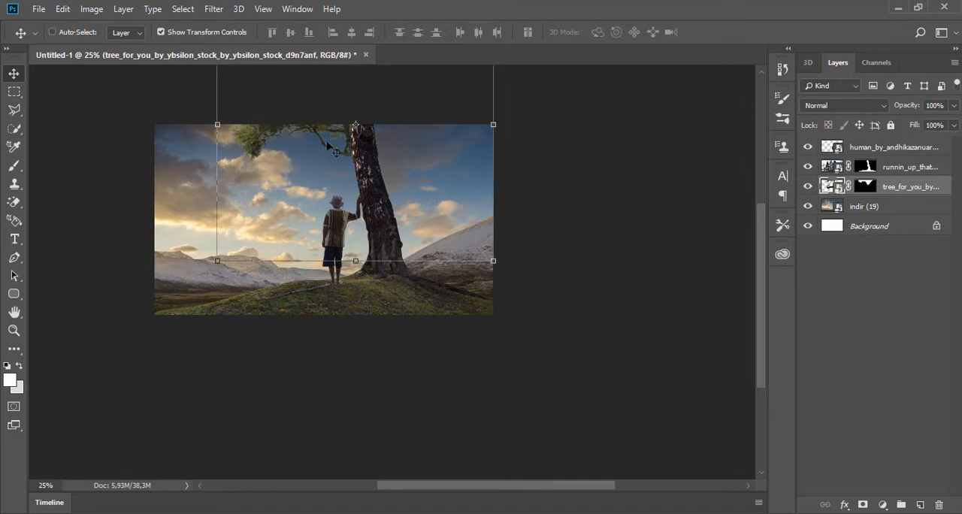
{"action": "left_click_drag", "start_coordinate": [504, 272], "coordinate": [542, 237]}
{"action": "left_click_drag", "start_coordinate": [413, 190], "coordinate": [408, 176]}
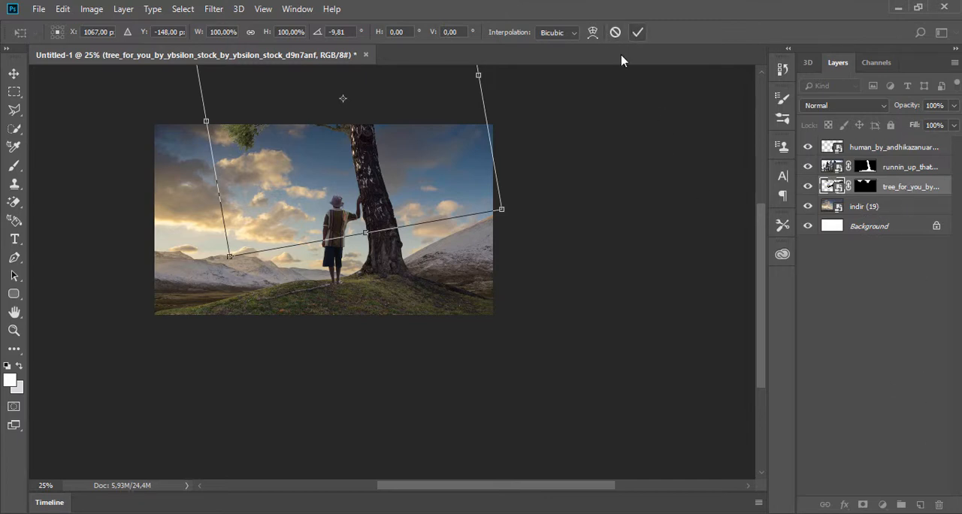
{"action": "left_click_drag", "start_coordinate": [343, 99], "coordinate": [343, 125]}
{"action": "left_click_drag", "start_coordinate": [371, 161], "coordinate": [384, 161]}
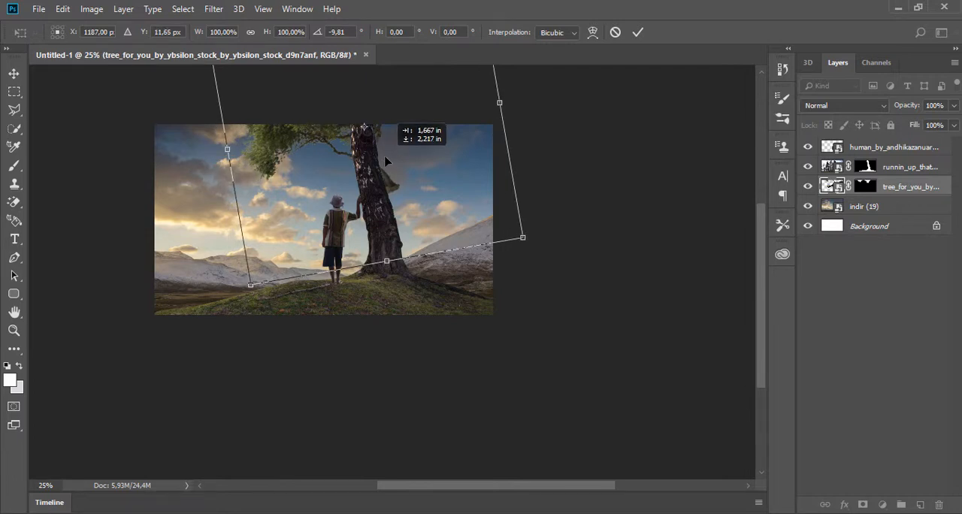
{"action": "left_click", "coordinate": [637, 31]}
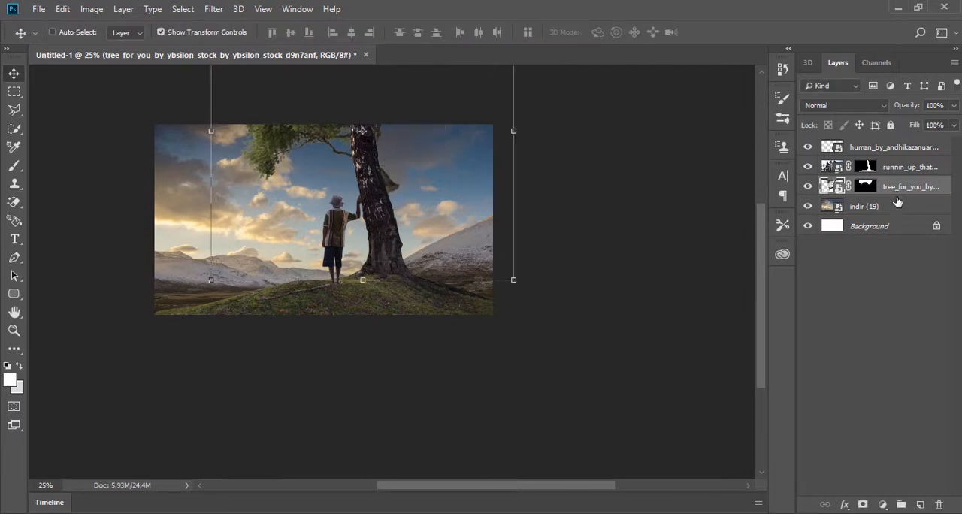
- Paint black on the foliage layer's mask to hide the leftover stem beside the big trunk
{"action": "left_click", "coordinate": [906, 172]}
{"action": "left_click", "coordinate": [903, 193]}
{"action": "left_click", "coordinate": [906, 171]}
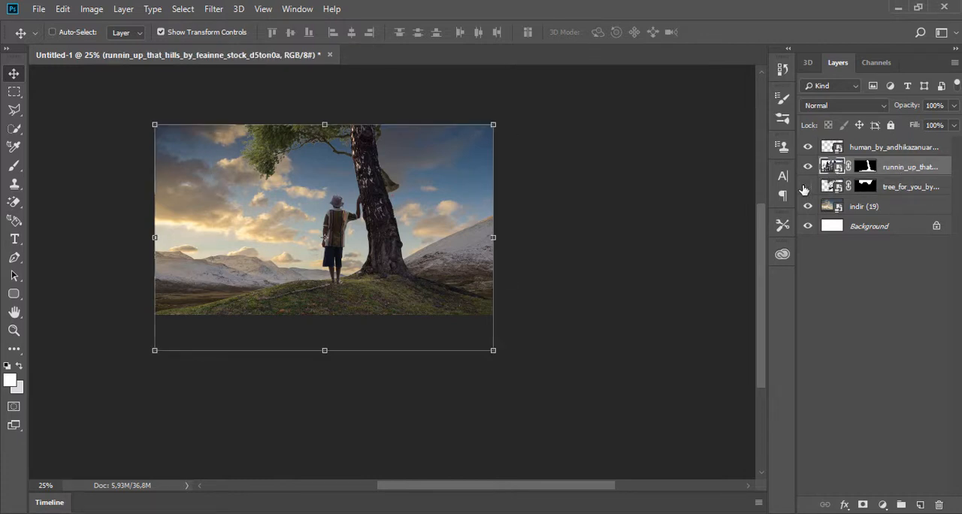
{"action": "left_click", "coordinate": [807, 189]}
{"action": "left_click", "coordinate": [864, 186]}
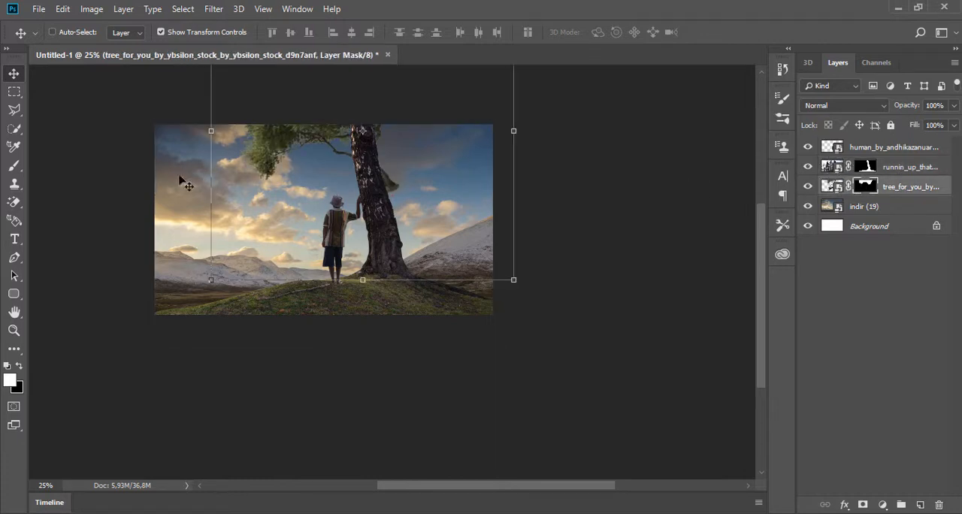
{"action": "left_click", "coordinate": [13, 166]}
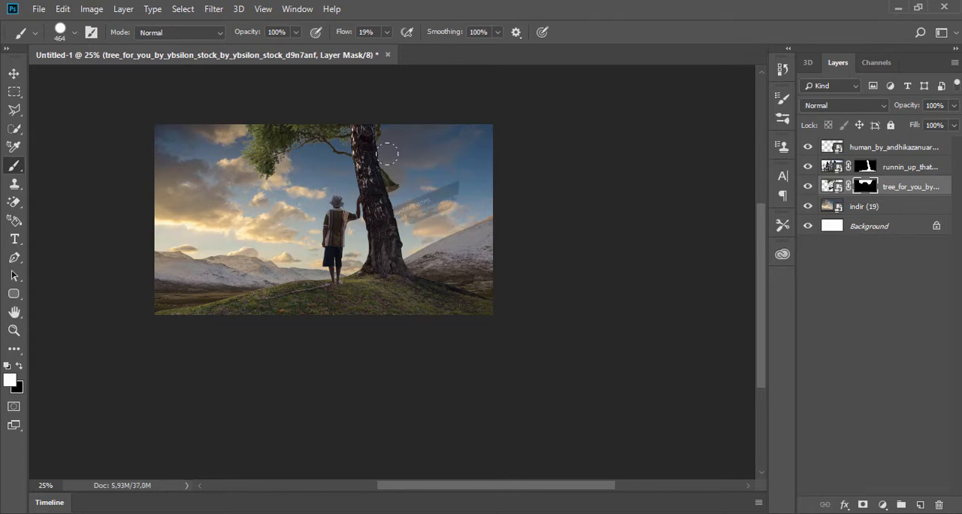
{"action": "left_click_drag", "start_coordinate": [403, 194], "coordinate": [449, 212]}
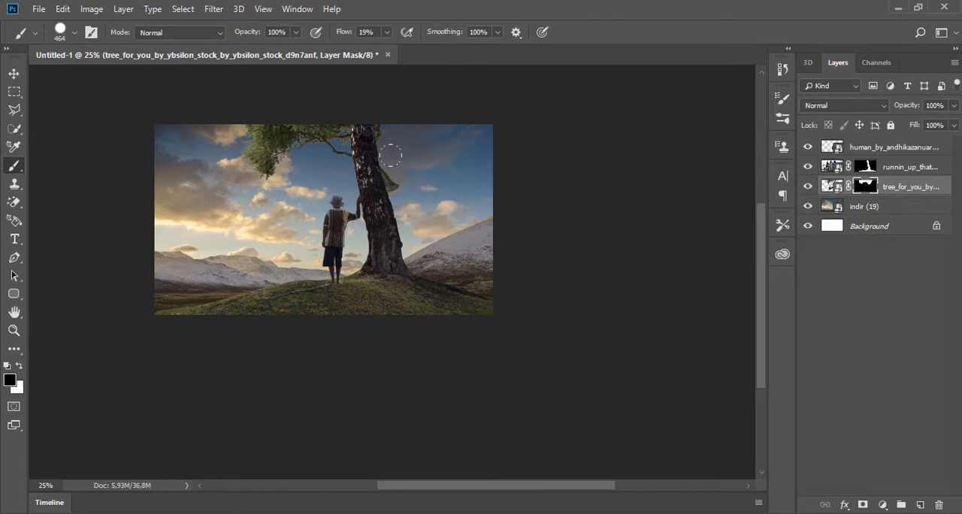
{"action": "left_click_drag", "start_coordinate": [391, 156], "coordinate": [384, 149]}
- Place indir (30).jpg from the 054 folder behind the tree-and-hill layer and scale it to 431%
{"action": "left_click", "coordinate": [389, 513]}
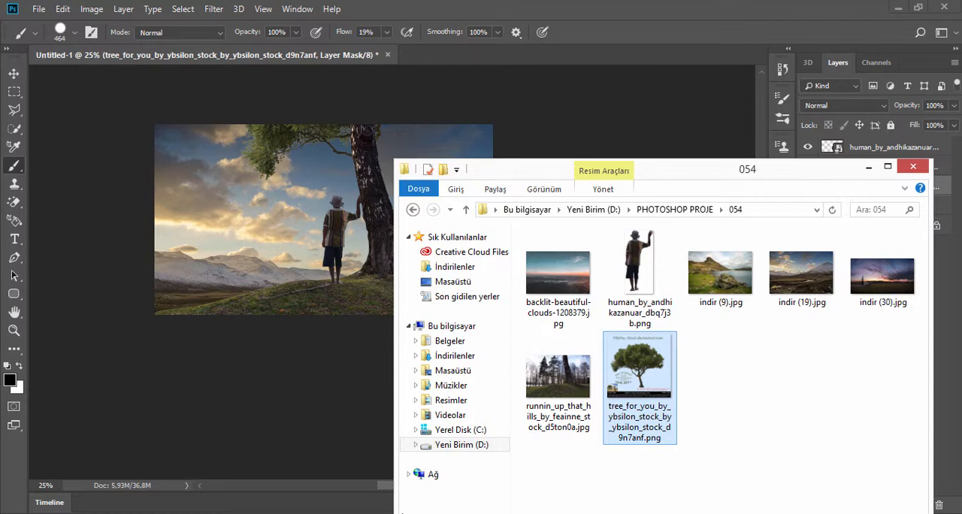
{"action": "left_click_drag", "start_coordinate": [876, 276], "coordinate": [230, 219]}
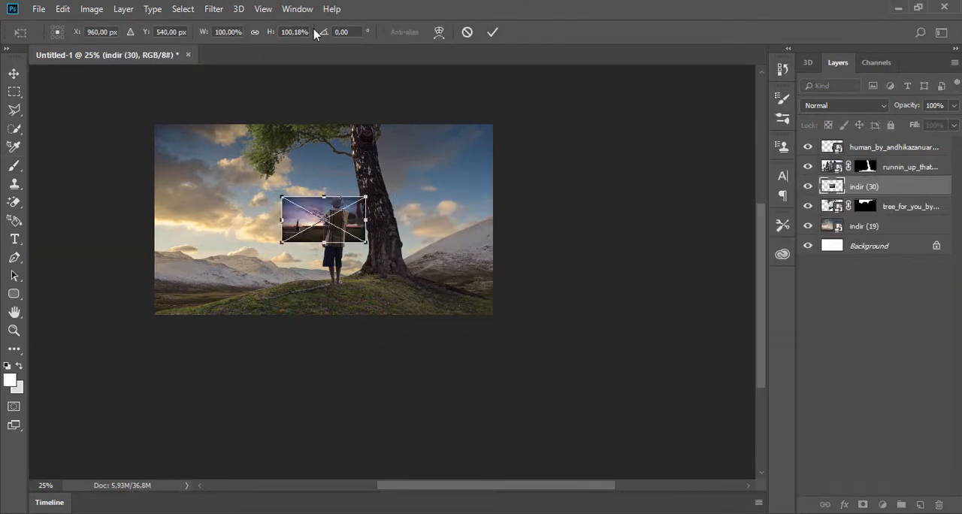
{"action": "left_click_drag", "start_coordinate": [207, 36], "coordinate": [440, 52]}
{"action": "left_click_drag", "start_coordinate": [448, 155], "coordinate": [434, 154]}
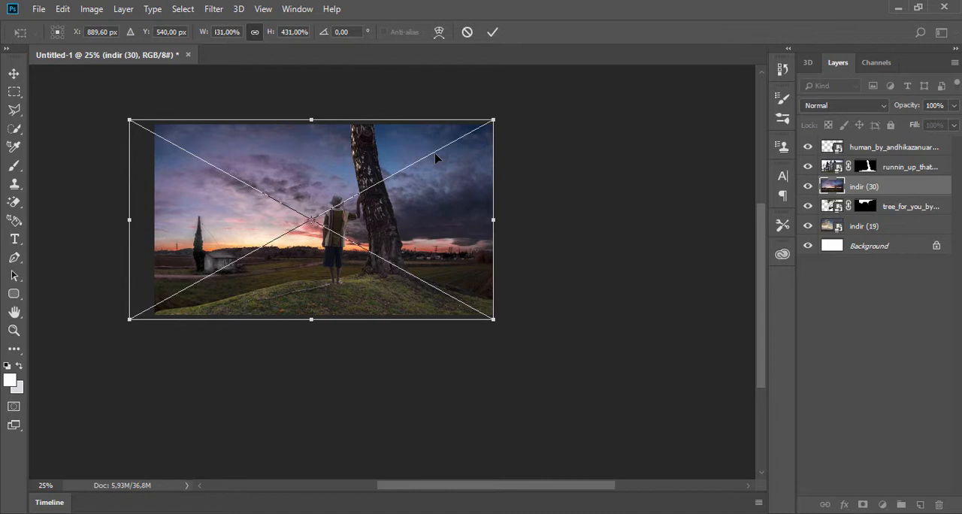
- Flip the sunset image horizontally and commit its placement
{"action": "right_click", "coordinate": [334, 156]}
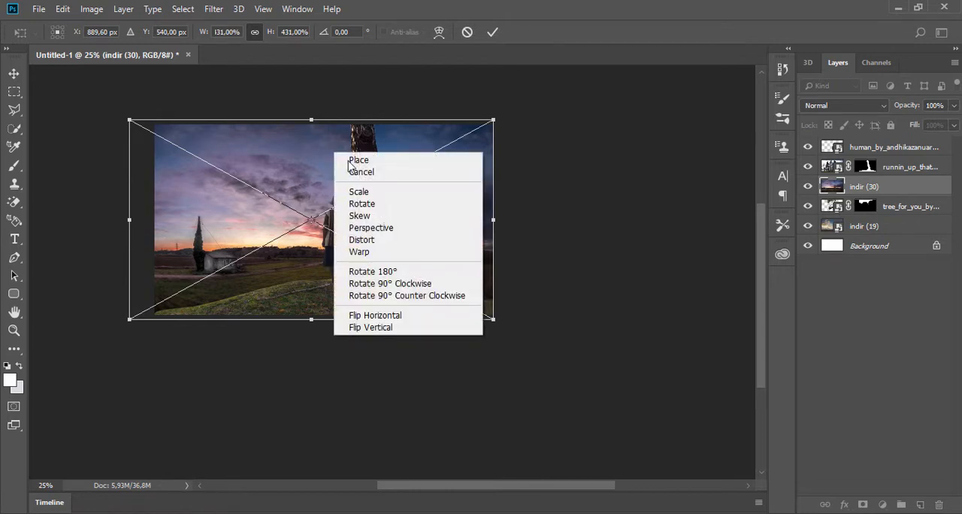
{"action": "left_click", "coordinate": [379, 314]}
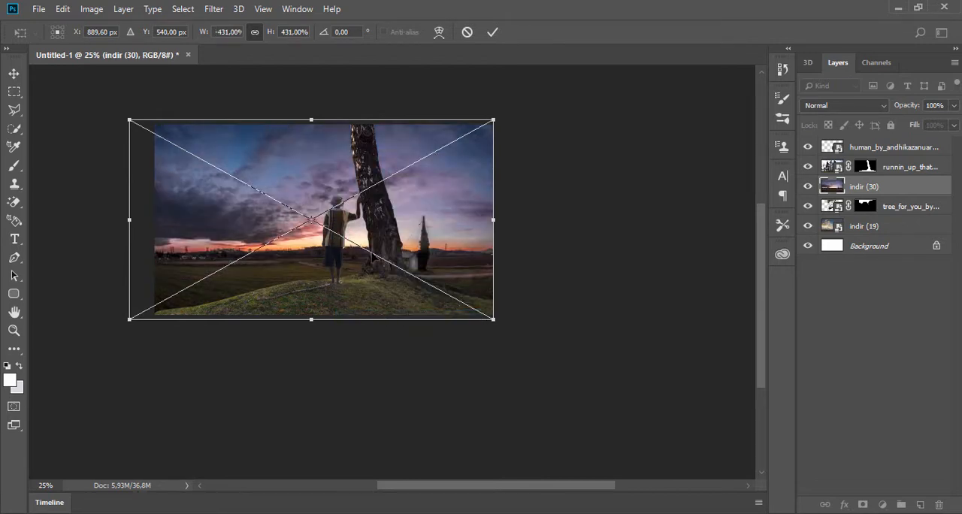
{"action": "mouse_move", "coordinate": [376, 257]}
{"action": "left_mouse_down"}
{"action": "mouse_move", "coordinate": [361, 255]}
{"action": "mouse_move", "coordinate": [376, 256]}
{"action": "left_mouse_up"}
{"action": "left_click", "coordinate": [492, 32]}
- Add a layer mask to indir (30) and brush black across the fields below its horizon to reveal the mountain landscape
{"action": "key", "text": "b"}
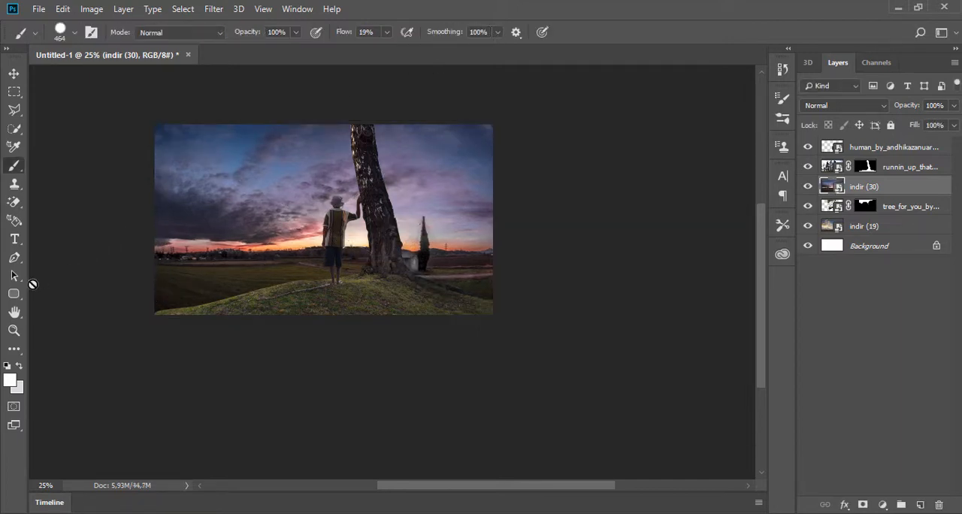
{"action": "left_click", "coordinate": [864, 504]}
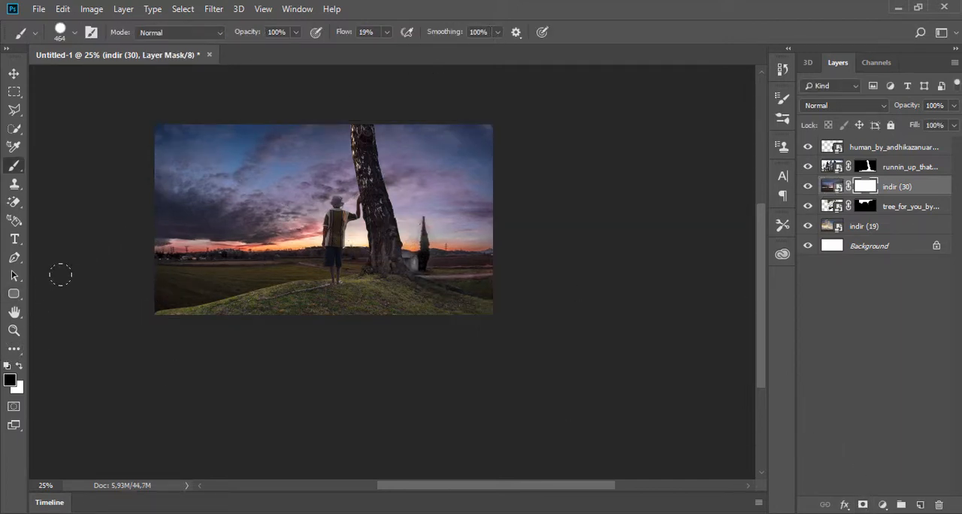
{"action": "left_click_drag", "start_coordinate": [154, 275], "coordinate": [491, 275]}
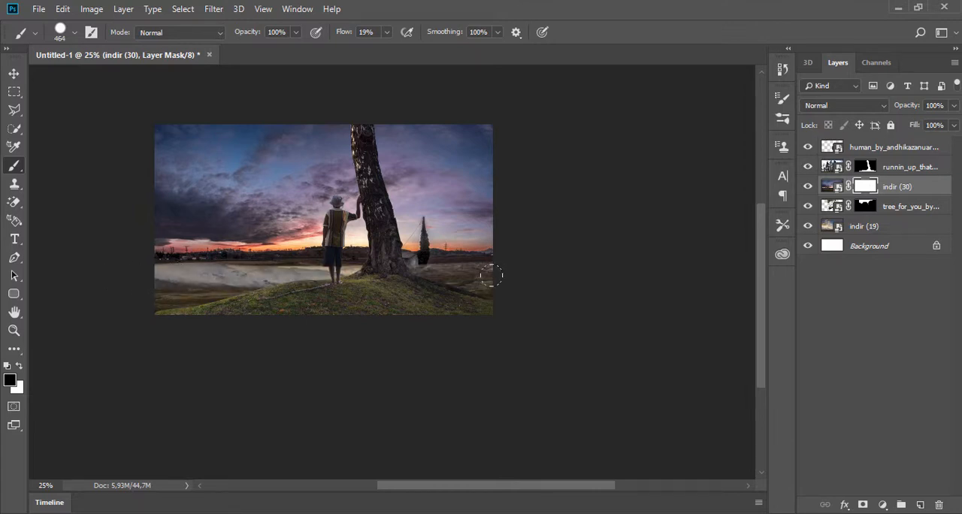
- Brush black with a Soft Round brush at 50% opacity on the indir (30) mask to fade its horizon into the mountains
{"action": "right_click", "coordinate": [491, 275]}
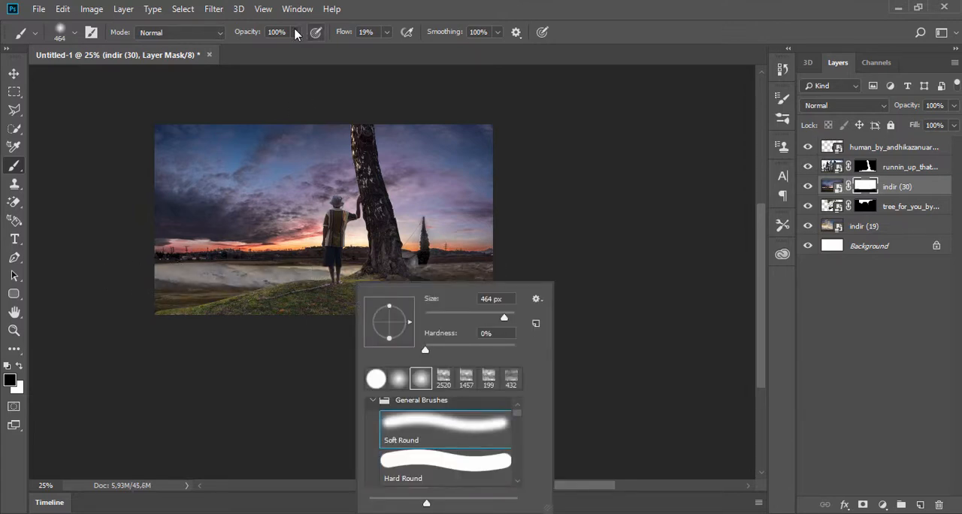
{"action": "left_click", "coordinate": [295, 33]}
{"action": "left_click_drag", "start_coordinate": [298, 48], "coordinate": [265, 49]}
{"action": "mouse_move", "coordinate": [124, 269]}
{"action": "left_mouse_down"}
{"action": "mouse_move", "coordinate": [189, 256]}
{"action": "mouse_move", "coordinate": [391, 270]}
{"action": "mouse_move", "coordinate": [236, 264]}
{"action": "mouse_move", "coordinate": [481, 291]}
{"action": "mouse_move", "coordinate": [501, 279]}
{"action": "mouse_move", "coordinate": [162, 255]}
{"action": "left_mouse_up"}
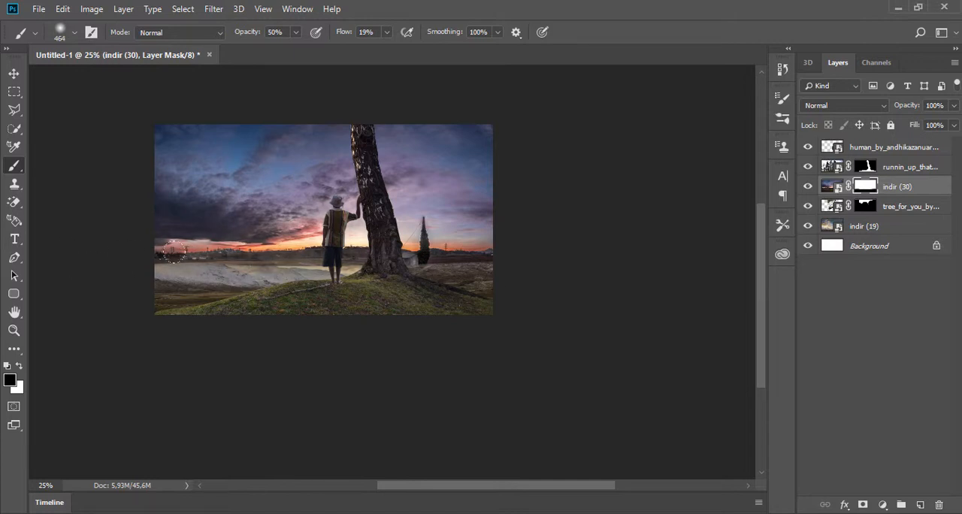
{"action": "mouse_move", "coordinate": [225, 250]}
{"action": "left_mouse_down"}
{"action": "mouse_move", "coordinate": [119, 250]}
{"action": "mouse_move", "coordinate": [472, 254]}
{"action": "mouse_move", "coordinate": [418, 254]}
{"action": "mouse_move", "coordinate": [466, 250]}
{"action": "mouse_move", "coordinate": [416, 250]}
{"action": "mouse_move", "coordinate": [463, 220]}
{"action": "mouse_move", "coordinate": [418, 211]}
{"action": "left_mouse_up"}
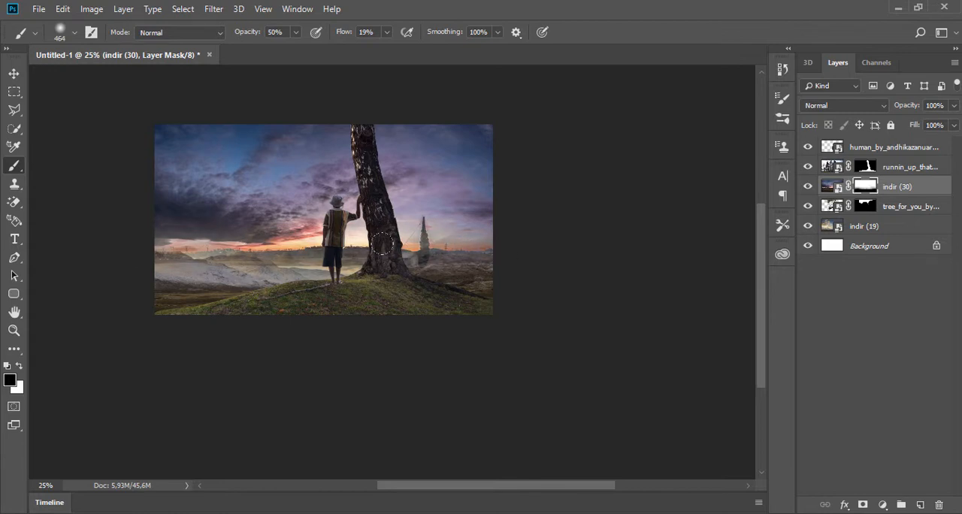
{"action": "mouse_move", "coordinate": [382, 244]}
{"action": "left_mouse_down"}
{"action": "mouse_move", "coordinate": [422, 222]}
{"action": "mouse_move", "coordinate": [399, 229]}
{"action": "mouse_move", "coordinate": [413, 192]}
{"action": "mouse_move", "coordinate": [437, 215]}
{"action": "left_mouse_up"}
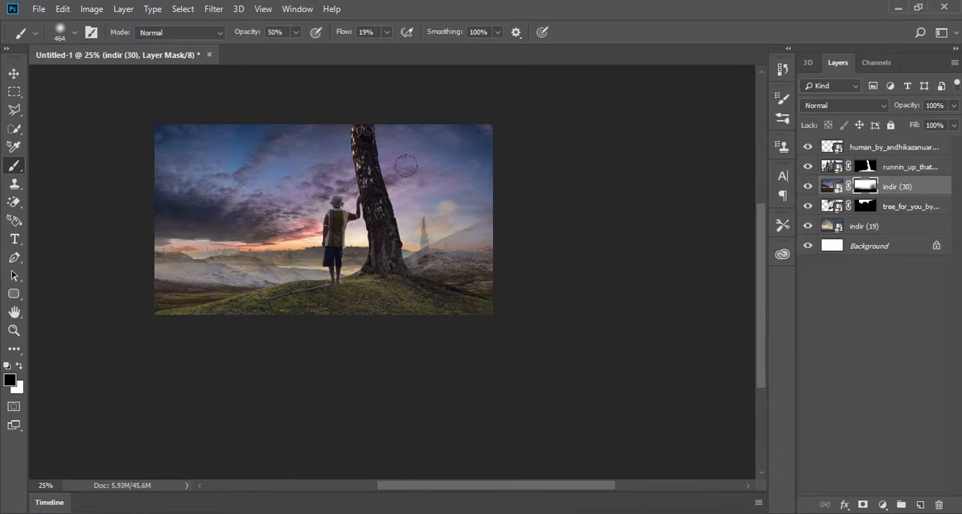
- Brush black at 80% opacity on the indir (30) mask around the horizon and lower sky to reveal the mountains and bright clouds
{"action": "left_click", "coordinate": [297, 33]}
{"action": "left_click_drag", "start_coordinate": [309, 49], "coordinate": [316, 55]}
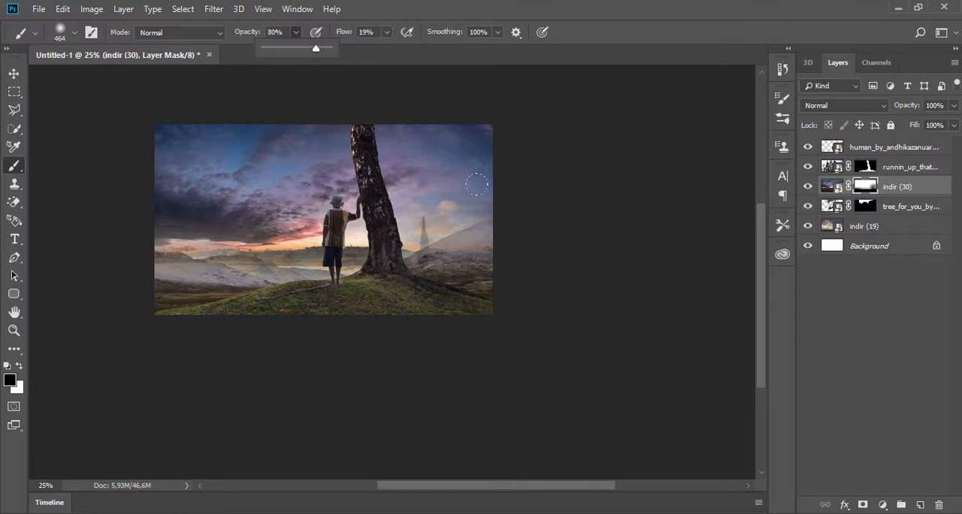
{"action": "left_click_drag", "start_coordinate": [440, 225], "coordinate": [451, 227]}
{"action": "mouse_move", "coordinate": [330, 256]}
{"action": "left_mouse_down"}
{"action": "mouse_move", "coordinate": [203, 257]}
{"action": "mouse_move", "coordinate": [201, 249]}
{"action": "mouse_move", "coordinate": [284, 234]}
{"action": "mouse_move", "coordinate": [212, 242]}
{"action": "mouse_move", "coordinate": [353, 236]}
{"action": "mouse_move", "coordinate": [300, 238]}
{"action": "mouse_move", "coordinate": [351, 227]}
{"action": "mouse_move", "coordinate": [189, 234]}
{"action": "mouse_move", "coordinate": [248, 255]}
{"action": "left_mouse_up"}
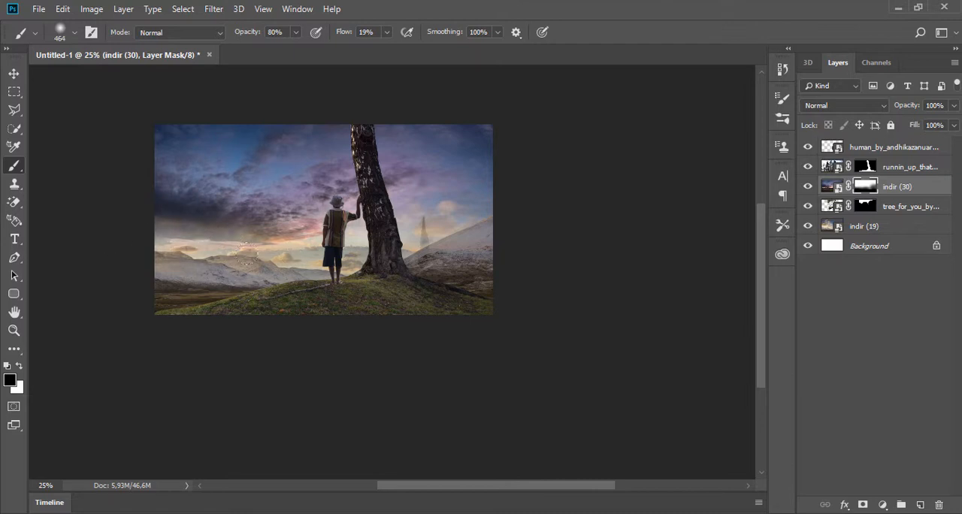
{"action": "left_click_drag", "start_coordinate": [178, 239], "coordinate": [278, 233]}
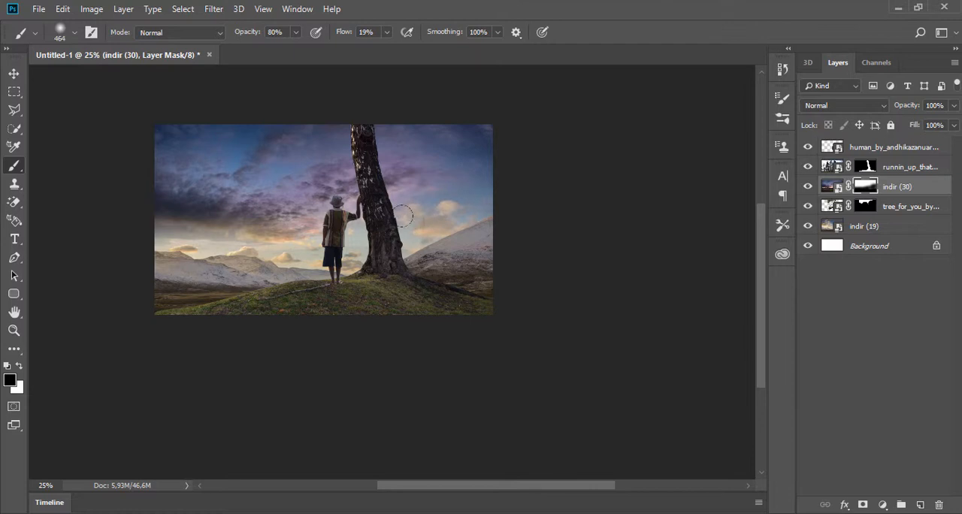
{"action": "mouse_move", "coordinate": [174, 227]}
{"action": "left_mouse_down"}
{"action": "mouse_move", "coordinate": [283, 212]}
{"action": "mouse_move", "coordinate": [96, 203]}
{"action": "mouse_move", "coordinate": [393, 176]}
{"action": "mouse_move", "coordinate": [384, 169]}
{"action": "mouse_move", "coordinate": [436, 174]}
{"action": "mouse_move", "coordinate": [329, 181]}
{"action": "mouse_move", "coordinate": [307, 212]}
{"action": "mouse_move", "coordinate": [307, 237]}
{"action": "left_mouse_up"}
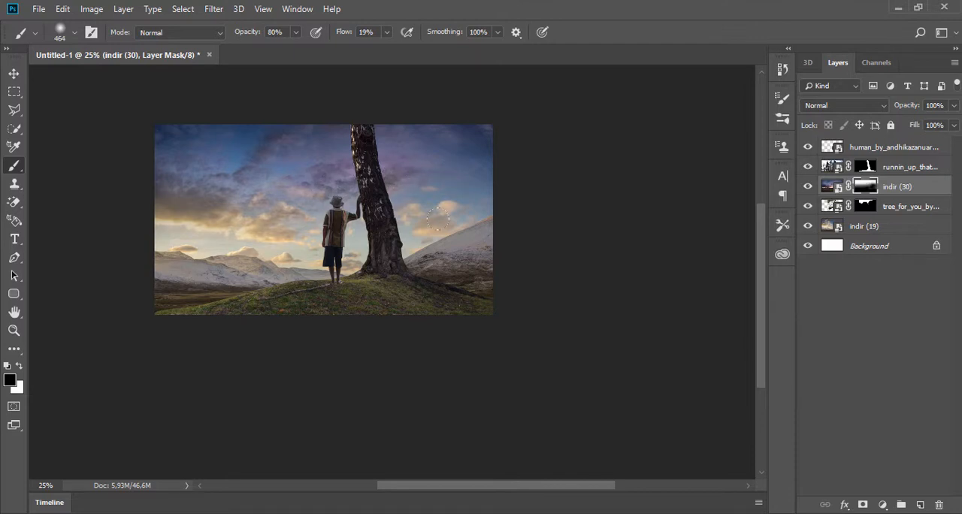
- Compare the image with and without the indir (30) layer, and move that layer below the tree foliage layer
{"action": "left_click", "coordinate": [808, 187]}
{"action": "left_click", "coordinate": [808, 187]}
{"action": "left_click_drag", "start_coordinate": [865, 199], "coordinate": [906, 210]}
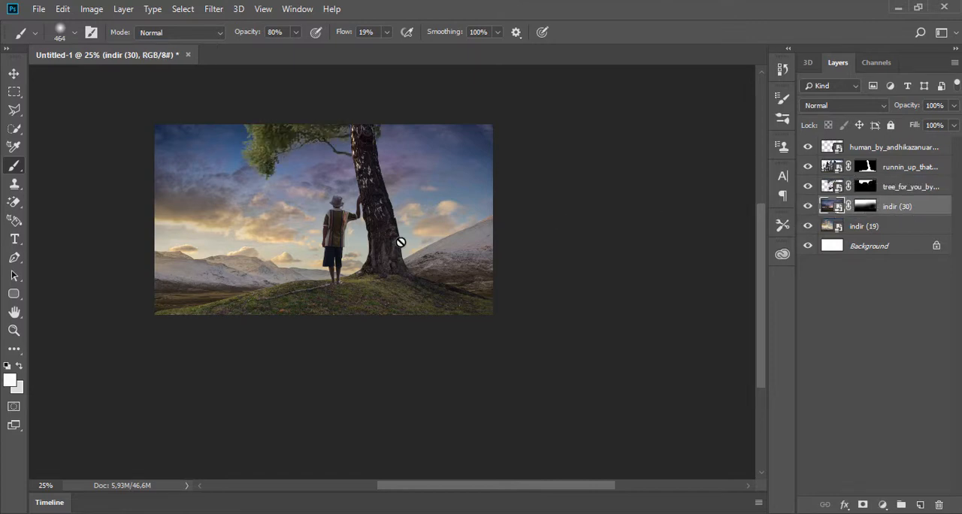
{"action": "left_click", "coordinate": [15, 92]}
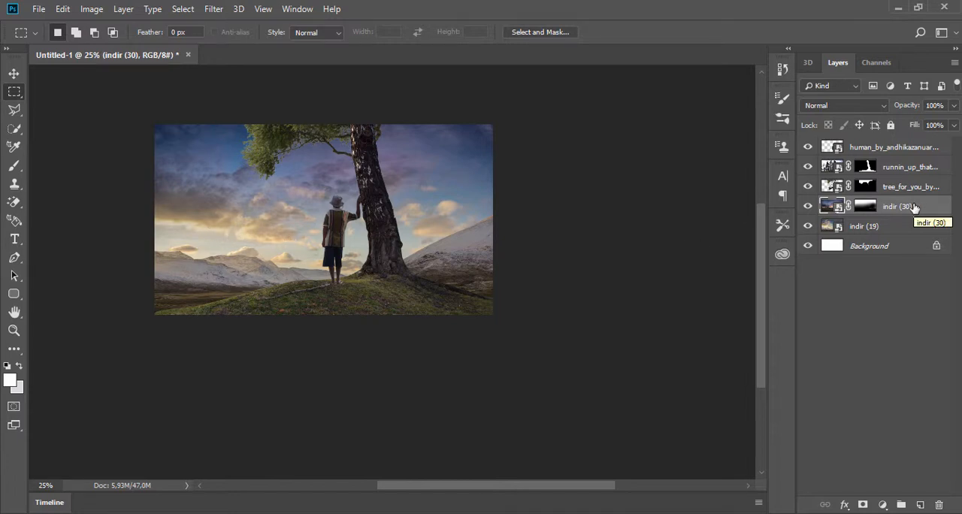
- Add a Hue/Saturation adjustment with saturation +1 and lightness -49, clipped to the runnin_up_that_hills tree-and-hill layer
{"action": "left_click", "coordinate": [897, 172]}
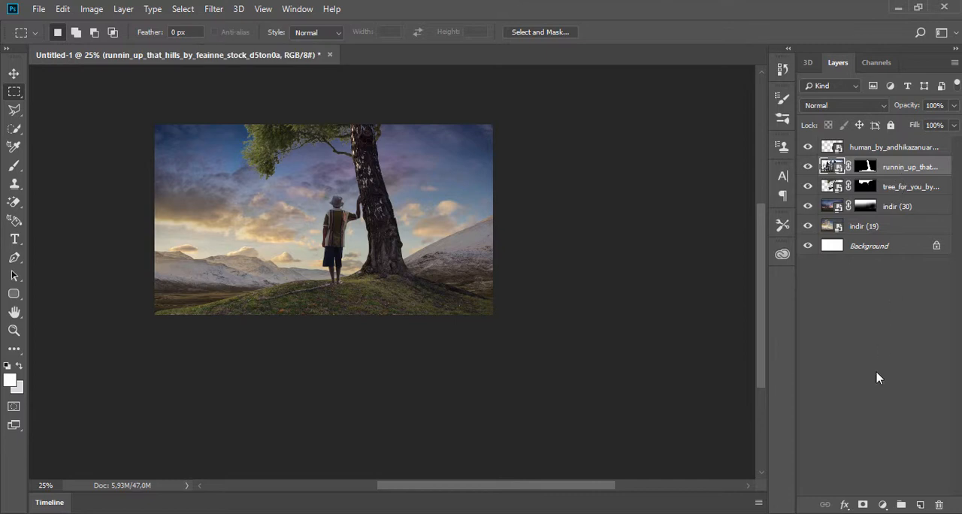
{"action": "left_click", "coordinate": [882, 505]}
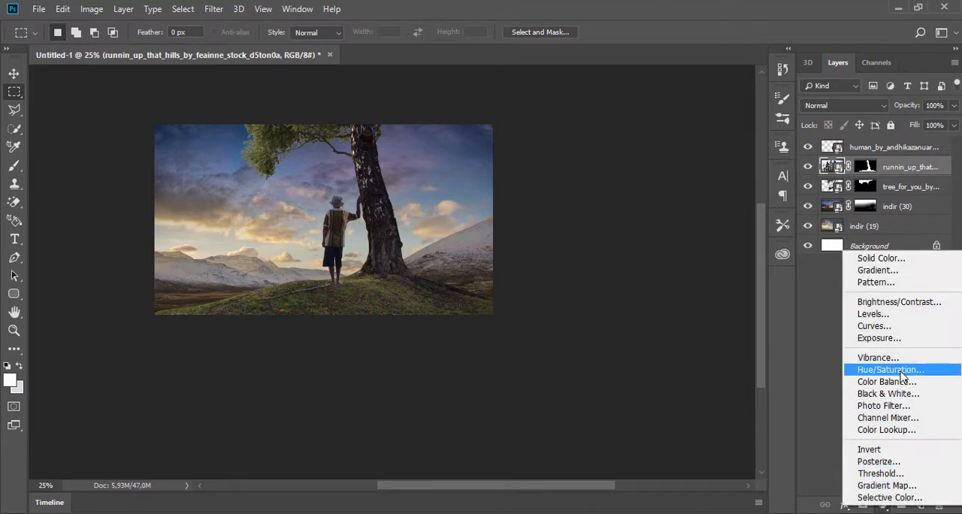
{"action": "left_click", "coordinate": [901, 372]}
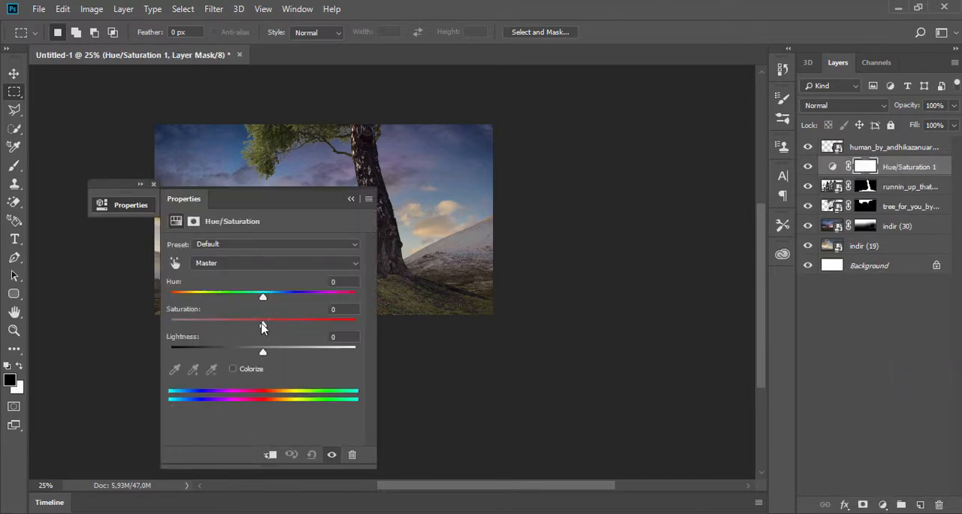
{"action": "left_click_drag", "start_coordinate": [263, 324], "coordinate": [218, 365]}
{"action": "right_click", "coordinate": [908, 167]}
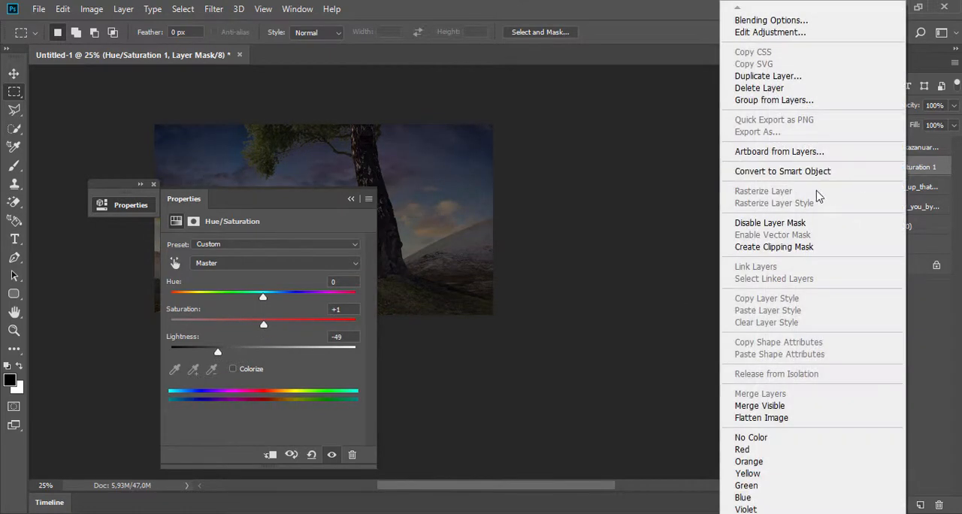
{"action": "left_click", "coordinate": [751, 248]}
{"action": "left_click", "coordinate": [350, 199]}
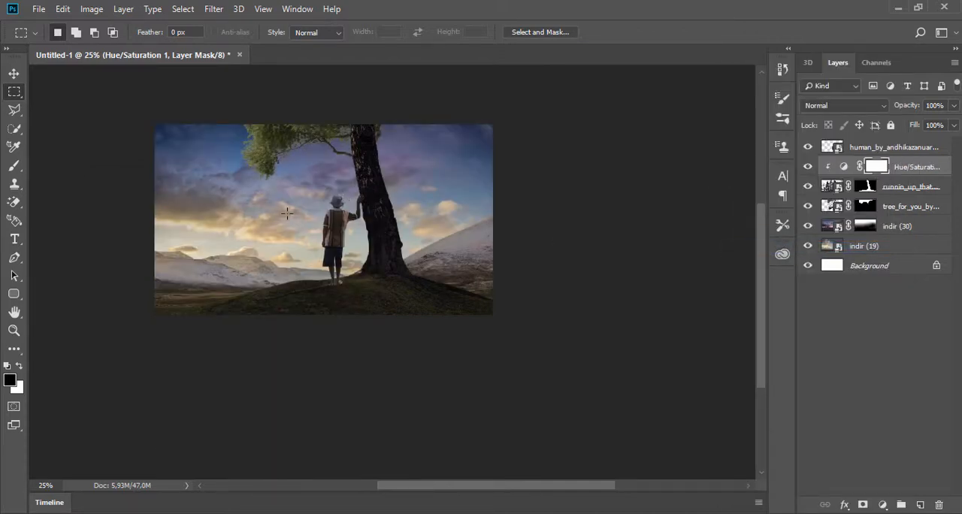
- Brush black at 80% opacity on the Hue/Saturation mask to lighten the trunk, and compare with the adjustment off
{"action": "scroll", "coordinate": [286, 214], "scroll_direction": "up", "scroll_amount": 2}
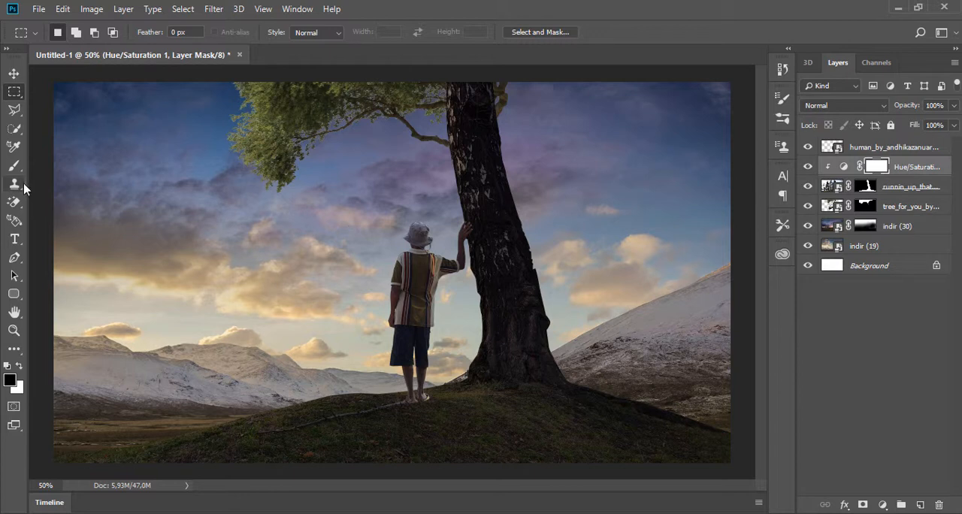
{"action": "left_click", "coordinate": [14, 165]}
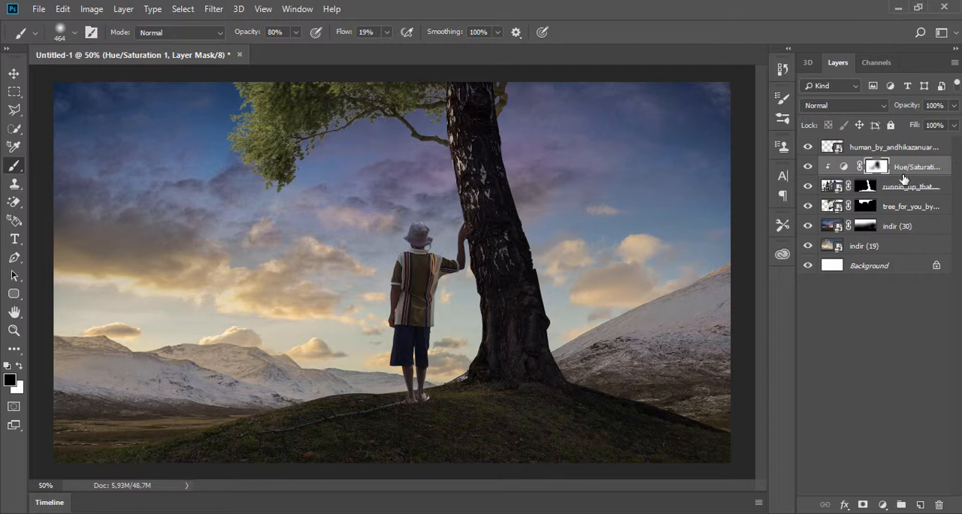
{"action": "left_click", "coordinate": [809, 167]}
{"action": "left_click", "coordinate": [809, 166]}
- Refine the trunk highlights on the Hue/Saturation mask with a 108 px black brush at 85% opacity
{"action": "right_click", "coordinate": [436, 230]}
{"action": "left_click", "coordinate": [554, 267]}
{"action": "left_click", "coordinate": [441, 153]}
{"action": "left_click", "coordinate": [295, 32]}
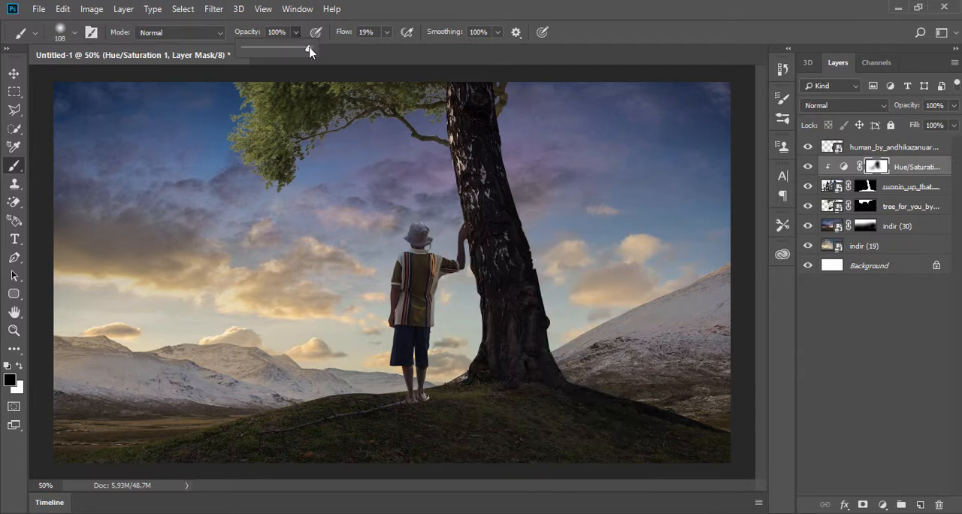
{"action": "left_click_drag", "start_coordinate": [310, 51], "coordinate": [301, 52]}
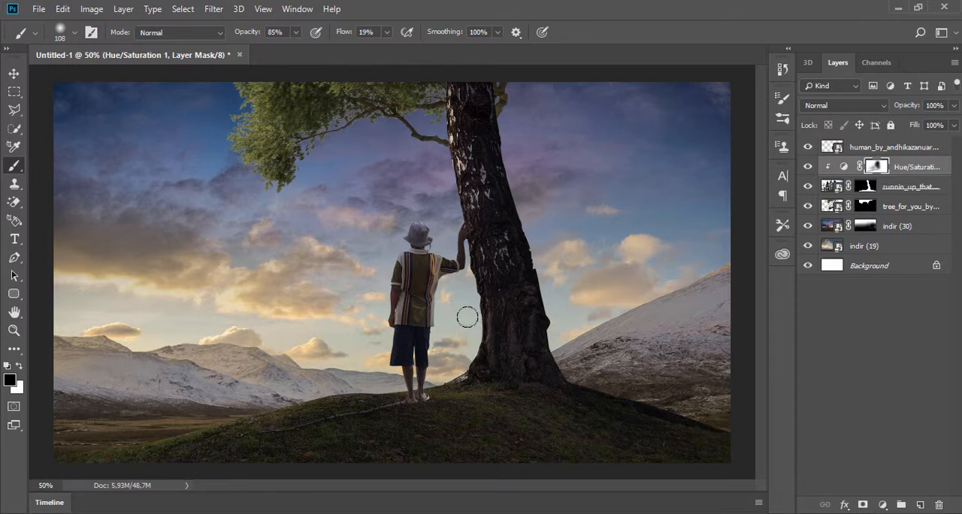
{"action": "scroll", "coordinate": [290, 298], "scroll_direction": "down", "scroll_amount": 1}
{"action": "scroll", "coordinate": [290, 298], "scroll_direction": "down", "scroll_amount": 1}
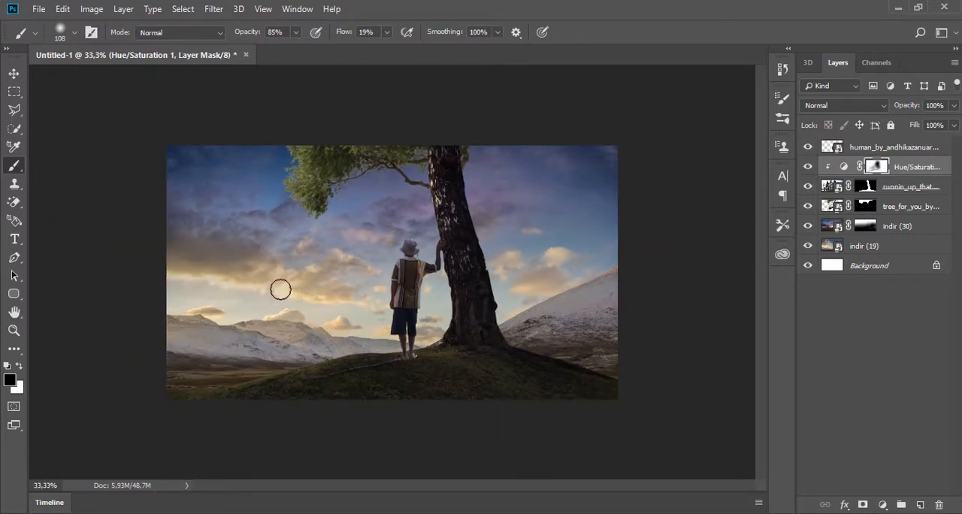
- Add a new layer above the Hue/Saturation adjustment and brush tan sampled from the clouds across the trunk and hill at 354 px
{"action": "left_click", "coordinate": [920, 504]}
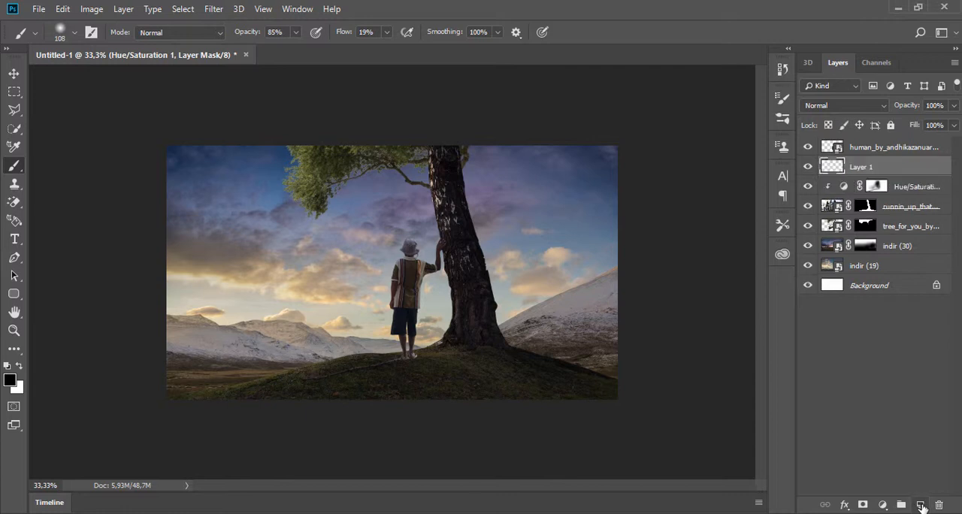
{"action": "left_click", "coordinate": [256, 284], "text": "alt"}
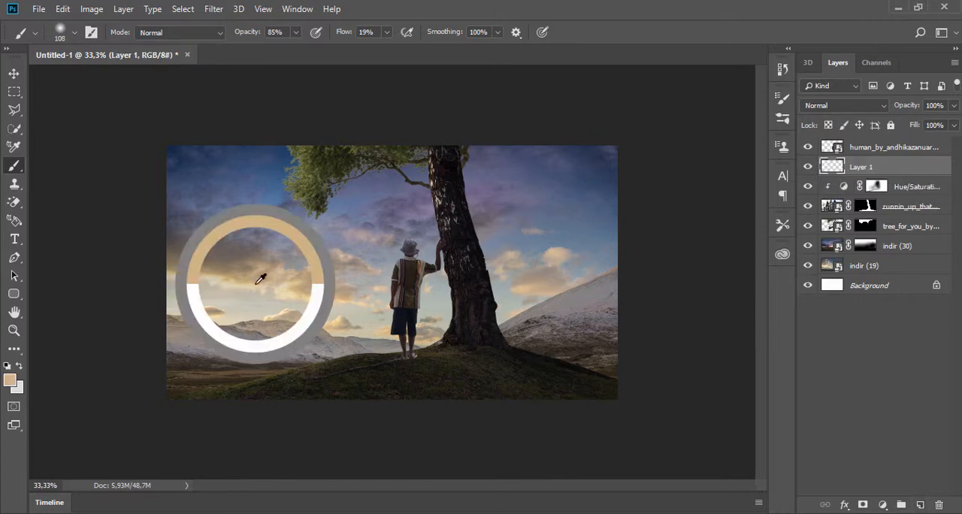
{"action": "right_click", "coordinate": [311, 275]}
{"action": "left_click", "coordinate": [453, 307]}
{"action": "mouse_move", "coordinate": [373, 197]}
{"action": "left_mouse_down"}
{"action": "mouse_move", "coordinate": [388, 180]}
{"action": "mouse_move", "coordinate": [407, 194]}
{"action": "mouse_move", "coordinate": [409, 206]}
{"action": "mouse_move", "coordinate": [392, 217]}
{"action": "mouse_move", "coordinate": [442, 291]}
{"action": "mouse_move", "coordinate": [412, 249]}
{"action": "mouse_move", "coordinate": [395, 282]}
{"action": "left_mouse_up"}
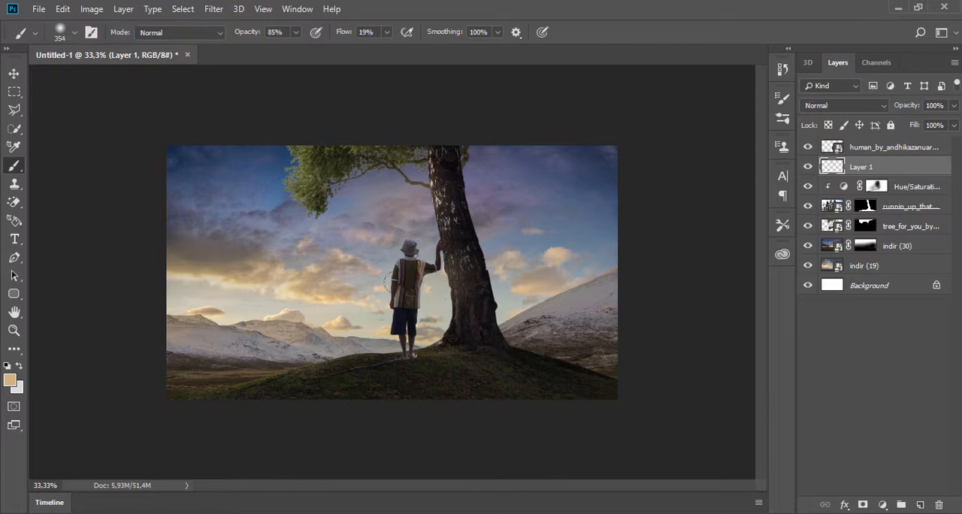
{"action": "left_click_drag", "start_coordinate": [333, 341], "coordinate": [263, 376]}
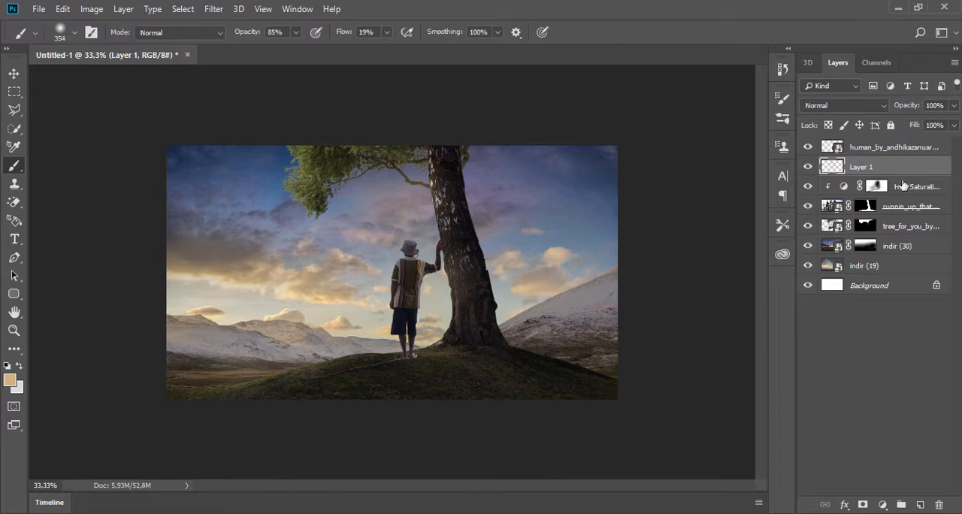
- Clip Layer 1 to the tree-and-hill layer and brush the tan colour along the hill's left slope
{"action": "right_click", "coordinate": [899, 170]}
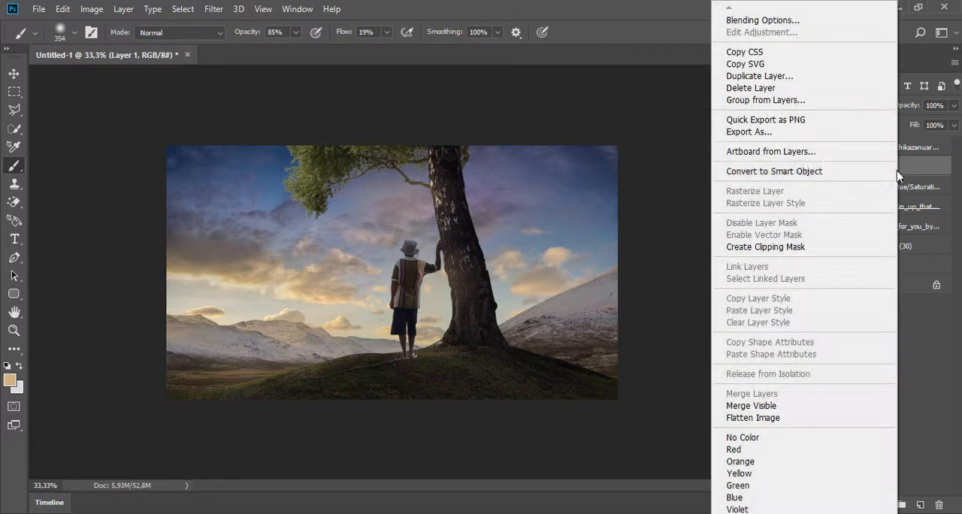
{"action": "left_click", "coordinate": [770, 246]}
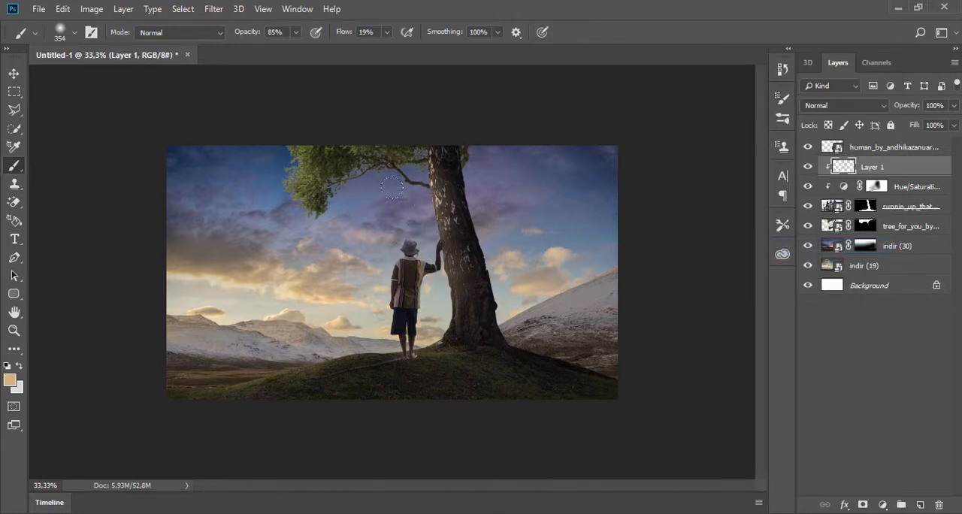
{"action": "left_click_drag", "start_coordinate": [351, 317], "coordinate": [94, 388]}
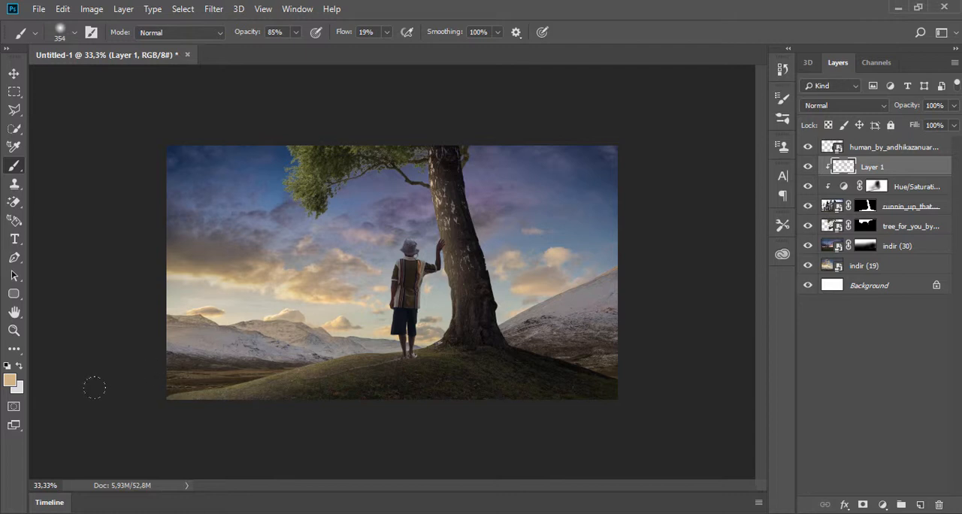
- Try Soft Light and Color as the blend mode of Layer 1
{"action": "left_click", "coordinate": [840, 106]}
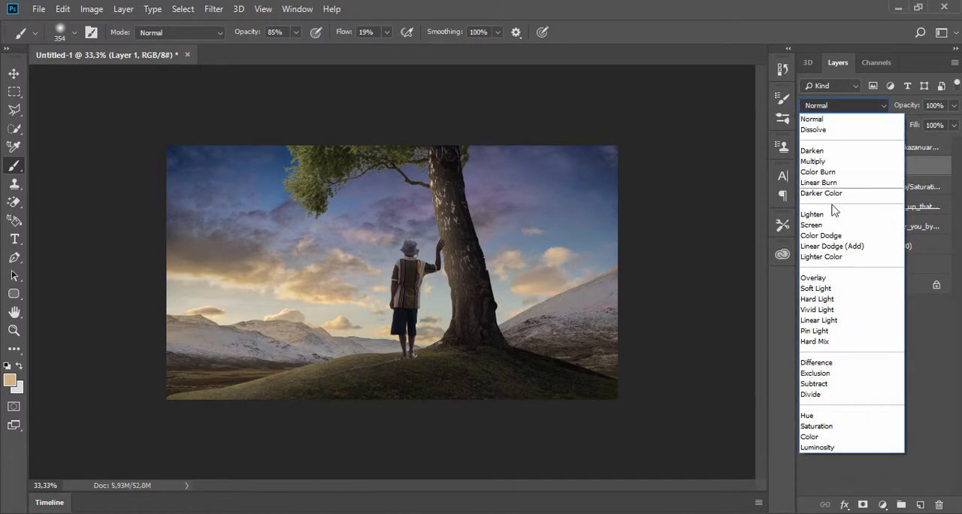
{"action": "left_click", "coordinate": [823, 290]}
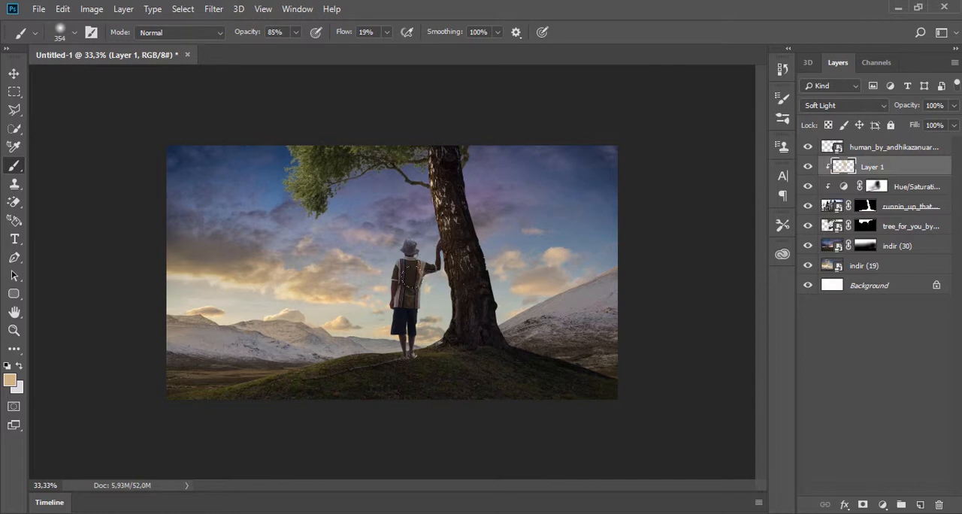
{"action": "left_click", "coordinate": [849, 106]}
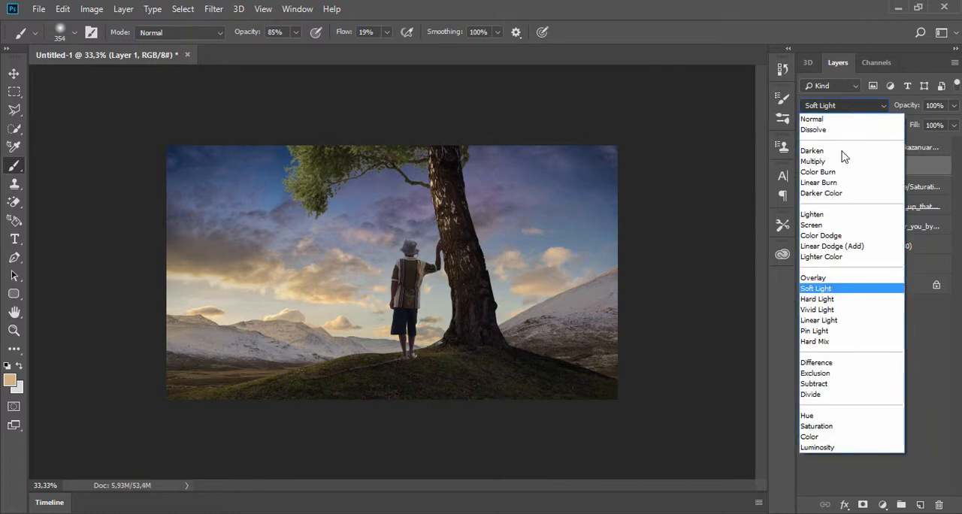
{"action": "left_click", "coordinate": [818, 439]}
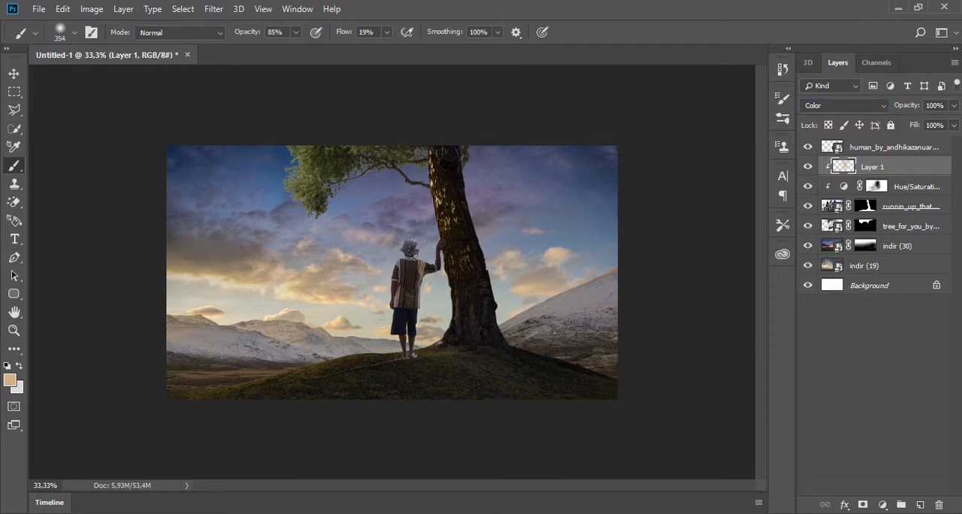
- Set the foreground colour to orange-brown b4732d and brush it over the trunk and hill on Layer 1
{"action": "left_click", "coordinate": [9, 382]}
{"action": "left_click_drag", "start_coordinate": [670, 300], "coordinate": [722, 320]}
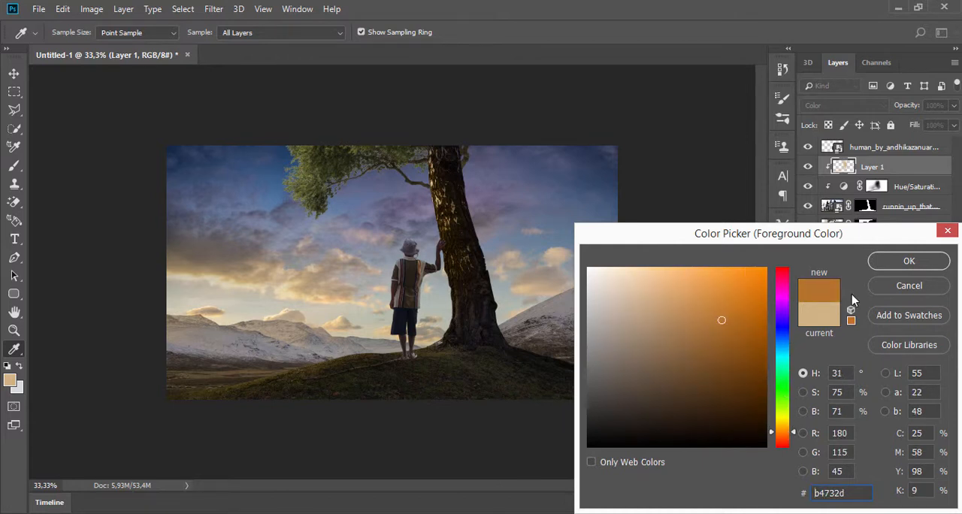
{"action": "left_click", "coordinate": [906, 262]}
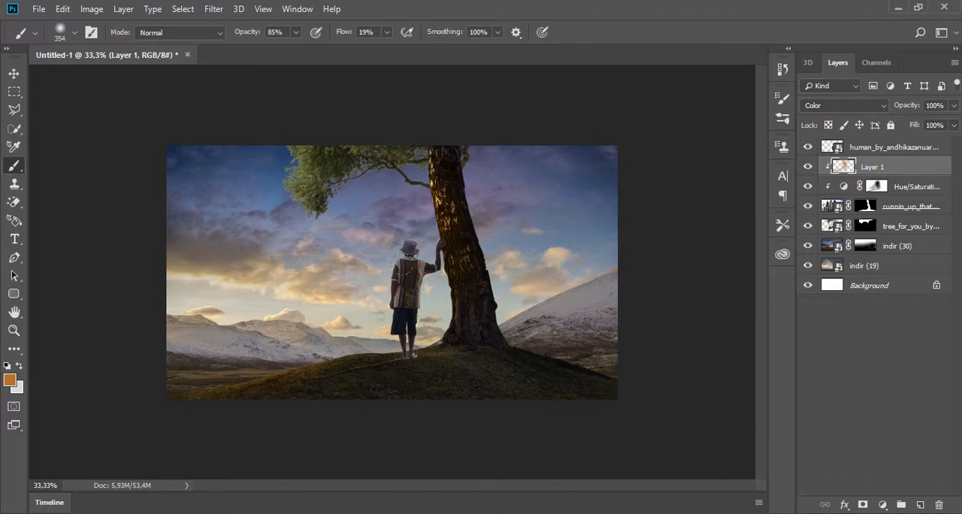
- Set Layer 1's blend mode to Soft Light and compare the image with that layer hidden and shown
{"action": "left_click", "coordinate": [845, 106]}
{"action": "left_click", "coordinate": [819, 289]}
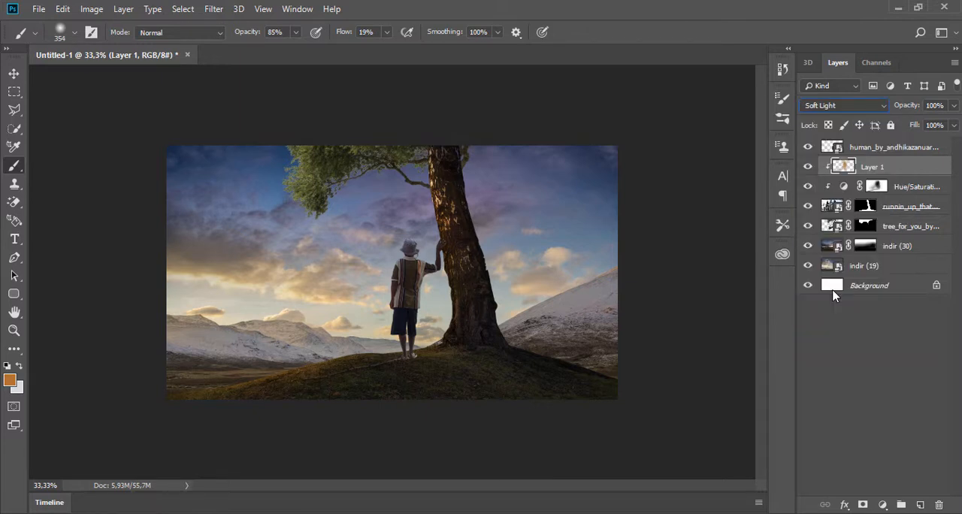
{"action": "left_click", "coordinate": [807, 167]}
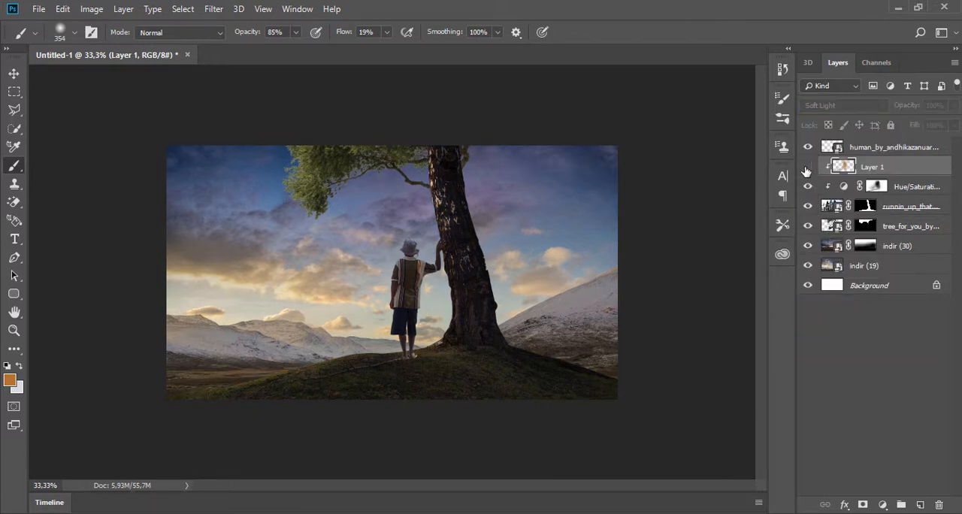
{"action": "left_click", "coordinate": [808, 167]}
{"action": "key", "text": "ctrl+plus"}
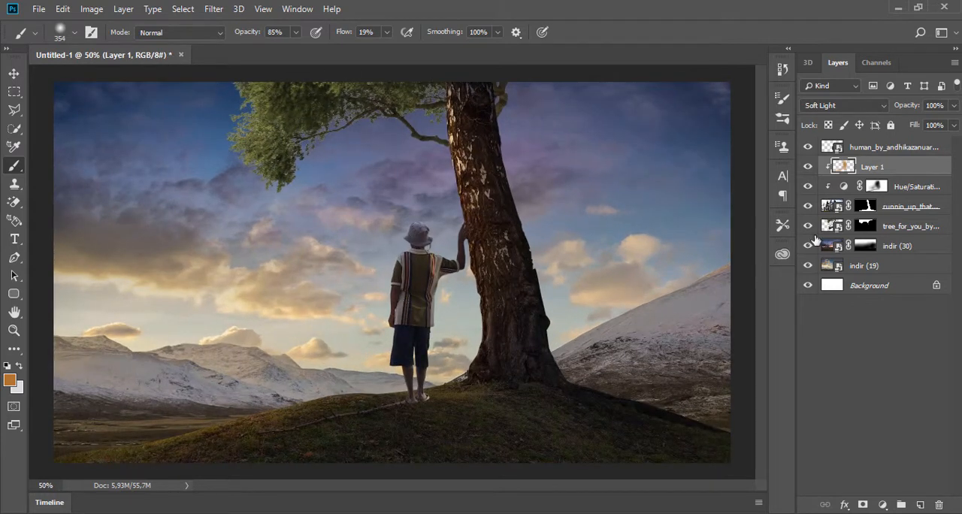
- Add a new layer above the person layer, clip it to the person and brush the orange-brown over the shirt
{"action": "left_click", "coordinate": [871, 149]}
{"action": "left_click", "coordinate": [919, 506]}
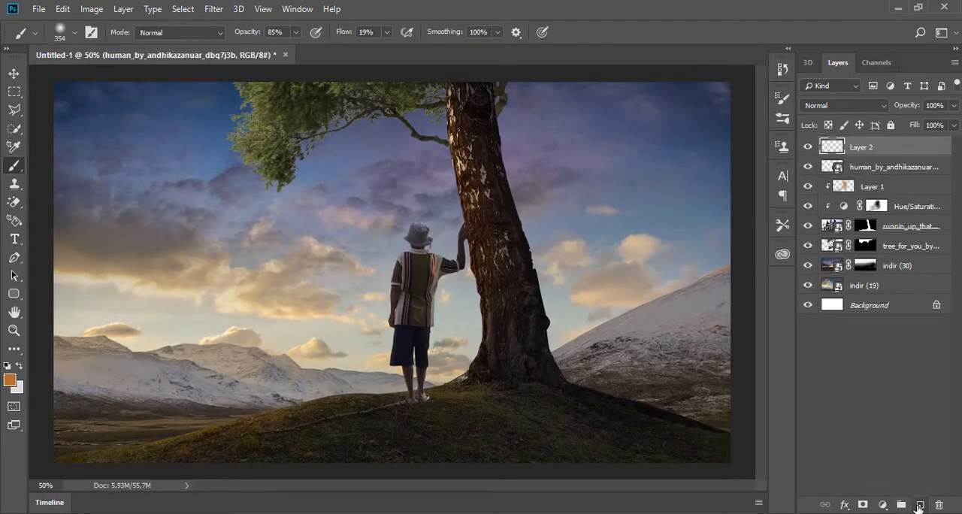
{"action": "right_click", "coordinate": [907, 151]}
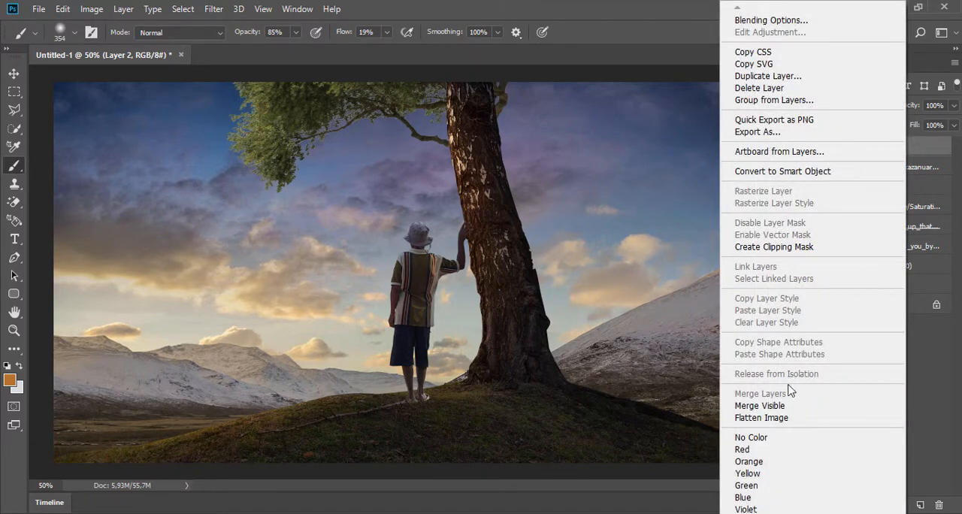
{"action": "left_click", "coordinate": [797, 247]}
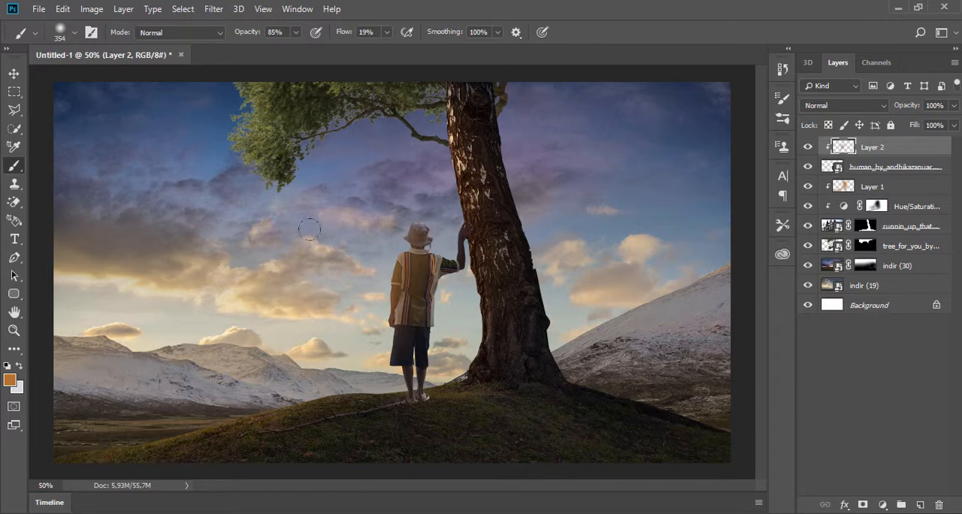
- Set the brush size to 45 px and brush the orange-brown down the left side of the shorts on Layer 2
{"action": "scroll", "coordinate": [409, 396], "scroll_direction": "up", "scroll_amount": 3}
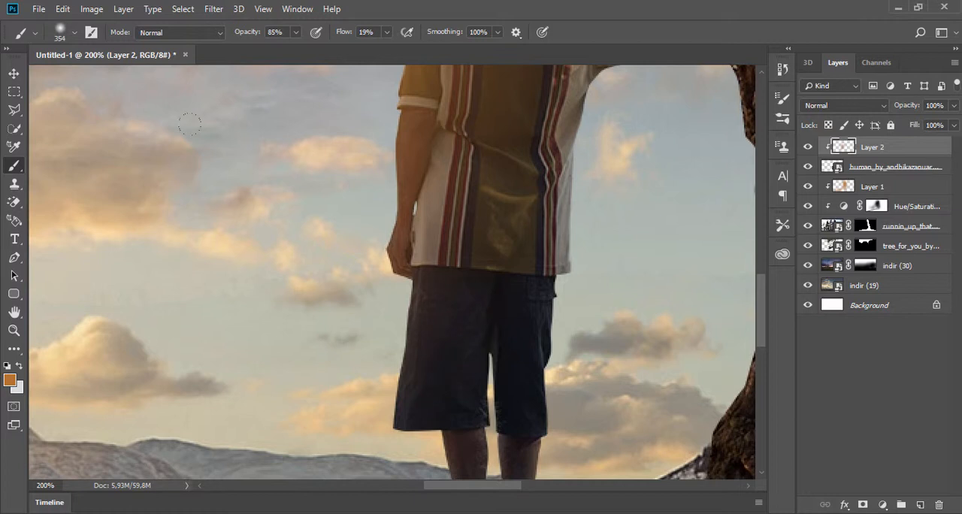
{"action": "right_click", "coordinate": [379, 298]}
{"action": "left_click", "coordinate": [470, 319]}
{"action": "left_click", "coordinate": [338, 290]}
{"action": "mouse_move", "coordinate": [368, 321]}
{"action": "left_mouse_down"}
{"action": "mouse_move", "coordinate": [363, 393]}
{"action": "mouse_move", "coordinate": [381, 351]}
{"action": "mouse_move", "coordinate": [366, 417]}
{"action": "left_mouse_up"}
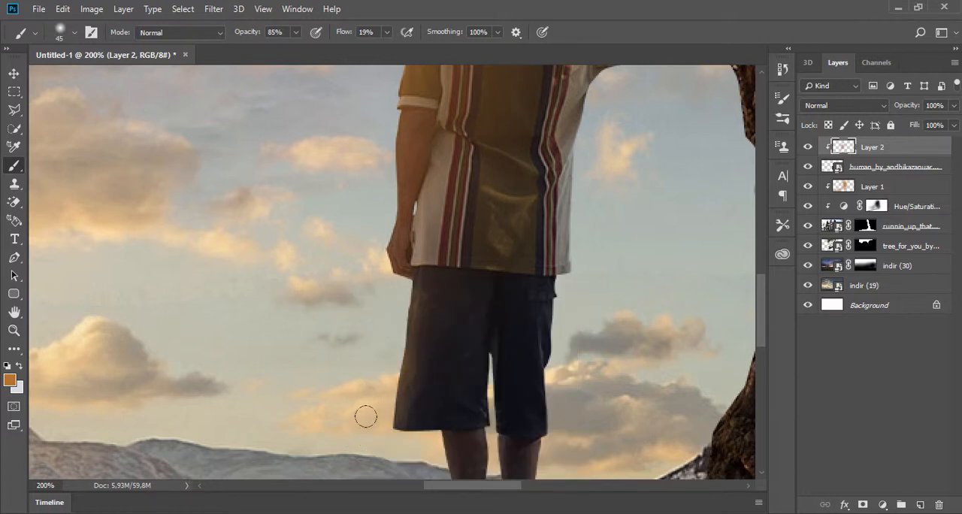
- Set Layer 2's blend mode to Soft Light and the brush opacity to 99%, and brush over the left sleeve
{"action": "left_click", "coordinate": [865, 106]}
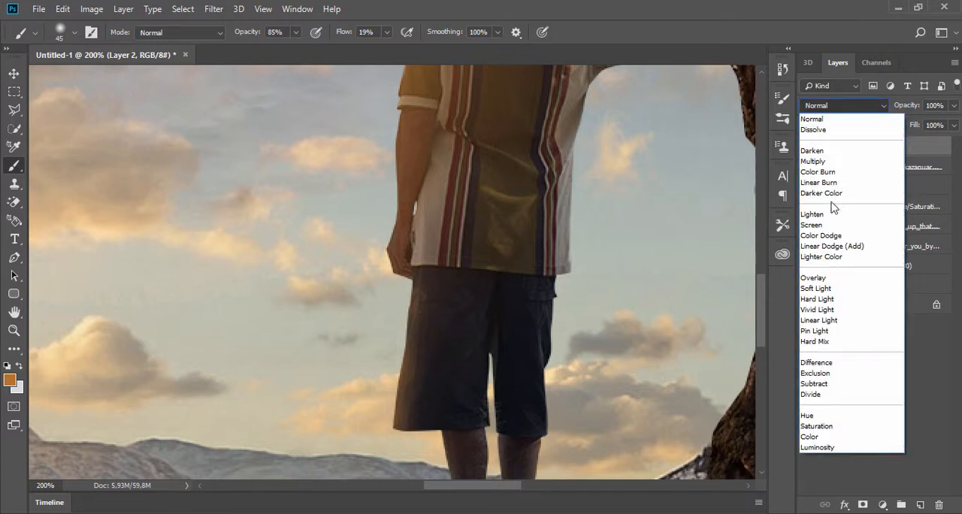
{"action": "left_click", "coordinate": [819, 288]}
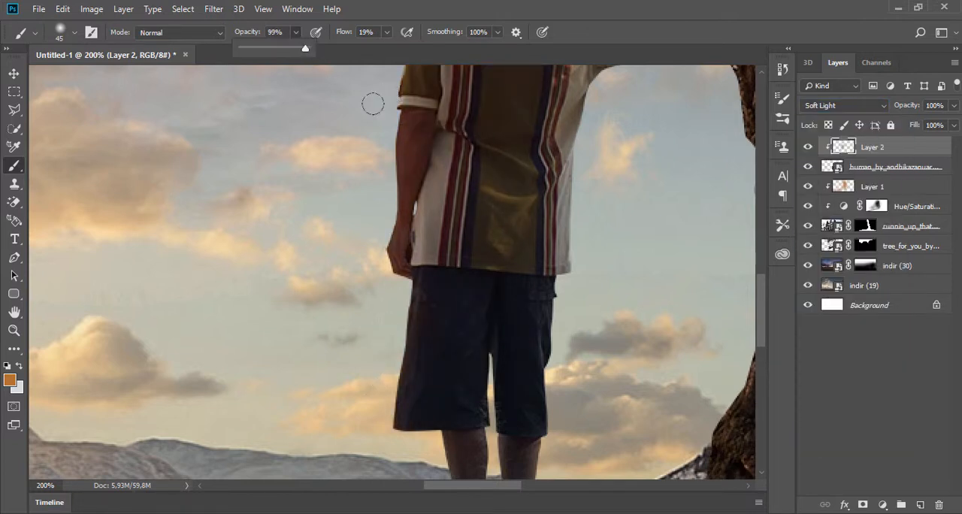
{"action": "key", "text": "9"}
{"action": "key", "text": "9"}
{"action": "scroll", "coordinate": [390, 196], "scroll_direction": "up", "scroll_amount": 5}
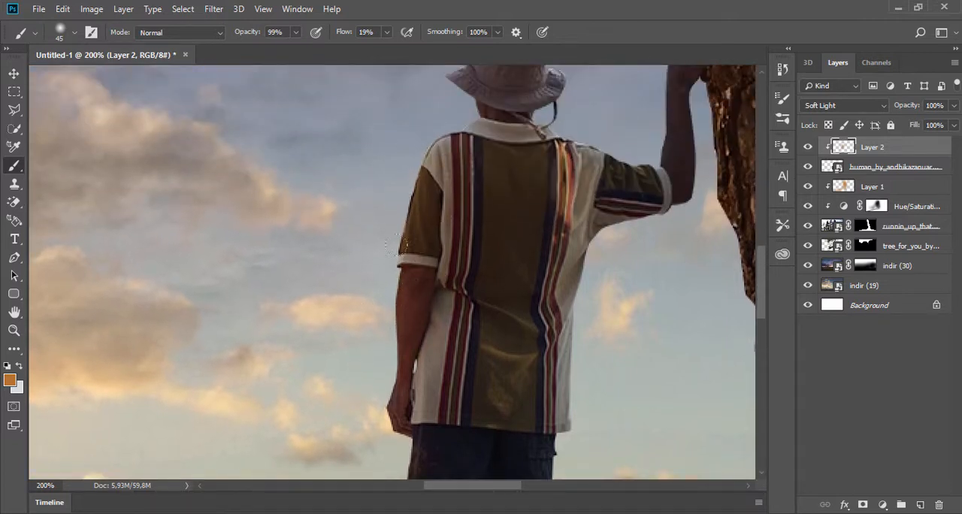
{"action": "scroll", "coordinate": [448, 150], "scroll_direction": "up", "scroll_amount": 2}
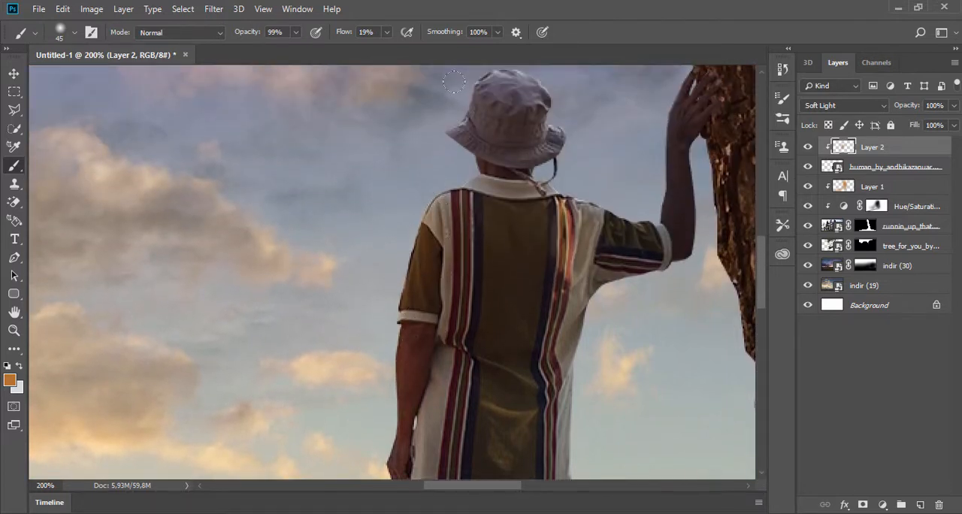
- Change Layer 2's blend mode to Color and brush the orange-brown along the person's left sleeve and arm
{"action": "left_click", "coordinate": [857, 100]}
{"action": "left_click", "coordinate": [855, 111]}
{"action": "left_click", "coordinate": [855, 111]}
{"action": "left_click", "coordinate": [826, 440]}
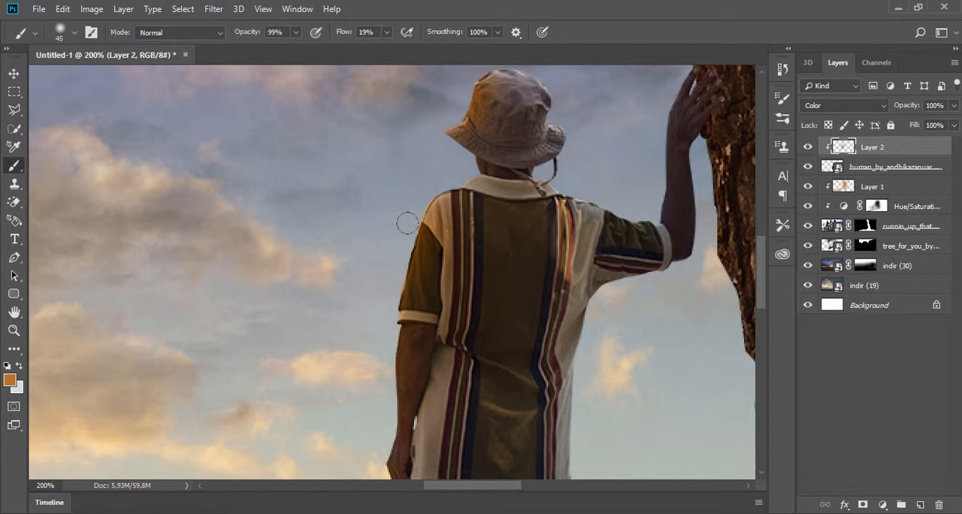
{"action": "left_click_drag", "start_coordinate": [387, 368], "coordinate": [379, 297]}
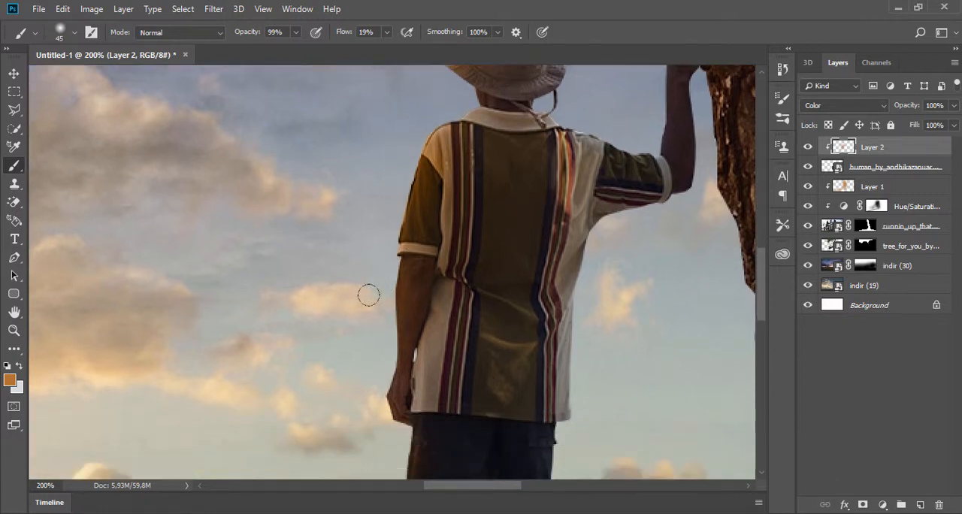
- Brush the orange-brown over the left edge of the shorts and the left lower leg on Layer 2
{"action": "scroll", "coordinate": [374, 353], "scroll_direction": "down", "scroll_amount": 3}
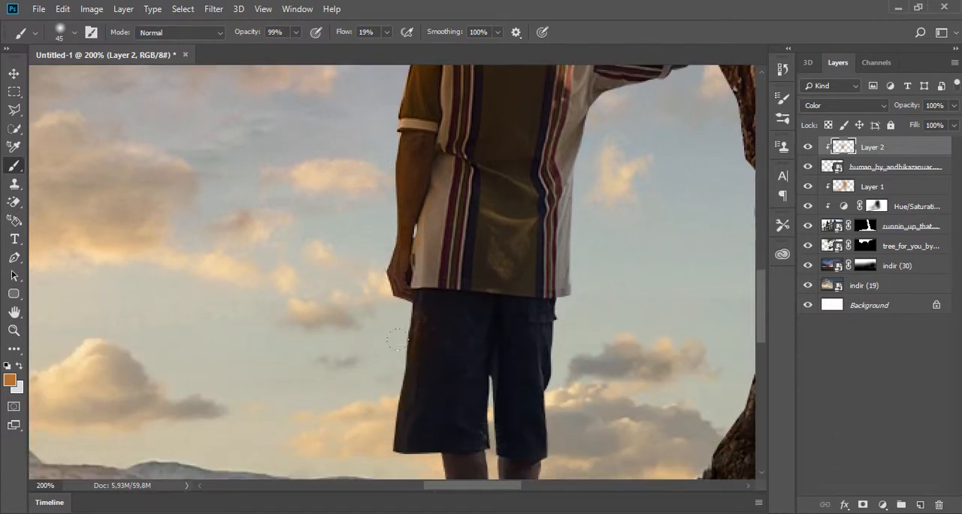
{"action": "scroll", "coordinate": [380, 446], "scroll_direction": "down", "scroll_amount": 3}
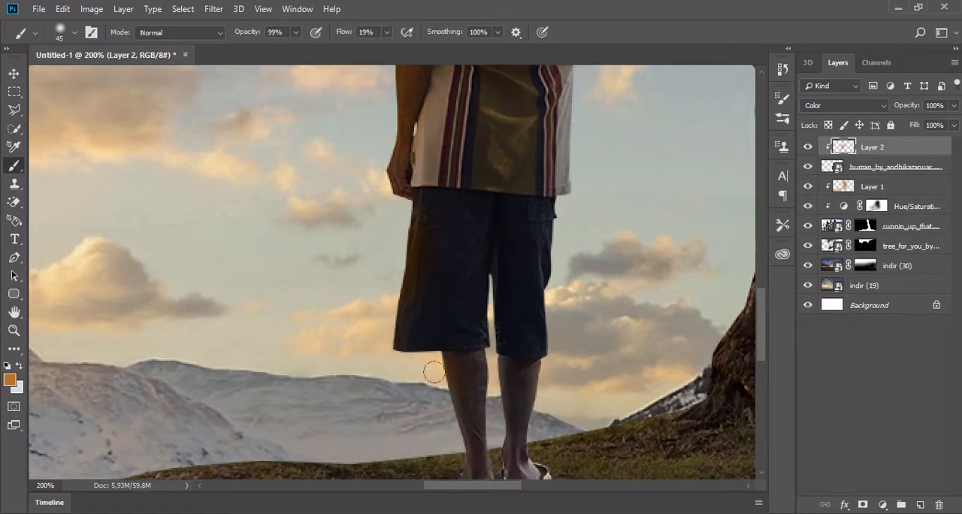
{"action": "scroll", "coordinate": [451, 449], "scroll_direction": "down", "scroll_amount": 2}
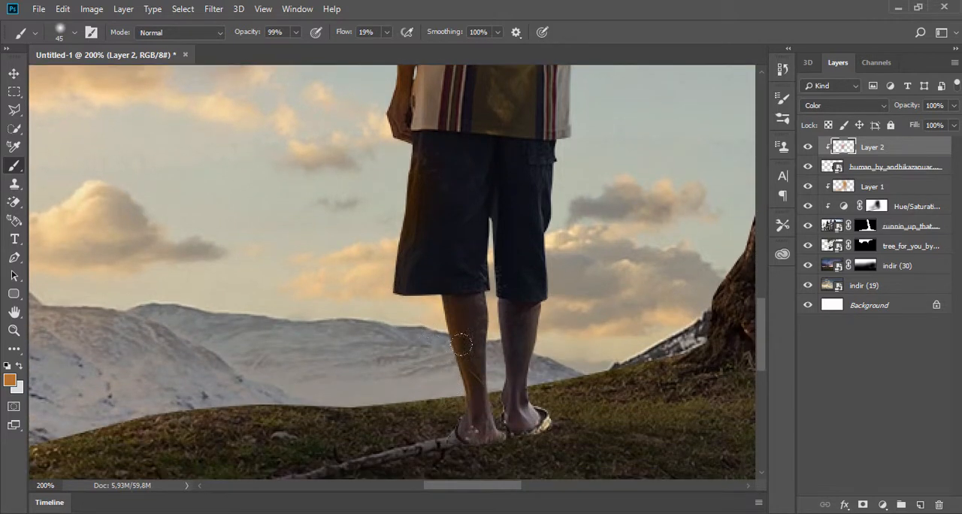
- Reduce the brush size to 17 px and brush the orange-brown over the right leg, collar, hat and raised arm
{"action": "right_click", "coordinate": [508, 297]}
{"action": "type", "text": "17"}
{"action": "key", "text": "Return"}
{"action": "mouse_move", "coordinate": [497, 370]}
{"action": "left_mouse_down"}
{"action": "mouse_move", "coordinate": [500, 351]}
{"action": "mouse_move", "coordinate": [504, 392]}
{"action": "mouse_move", "coordinate": [509, 357]}
{"action": "mouse_move", "coordinate": [495, 352]}
{"action": "left_mouse_up"}
{"action": "scroll", "coordinate": [503, 288], "scroll_direction": "up", "scroll_amount": 8}
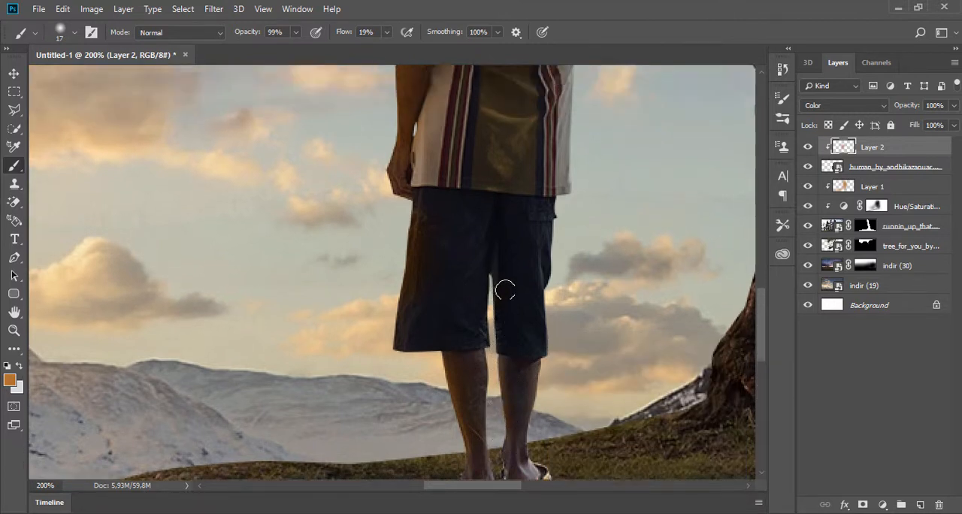
{"action": "scroll", "coordinate": [541, 298], "scroll_direction": "up", "scroll_amount": 6}
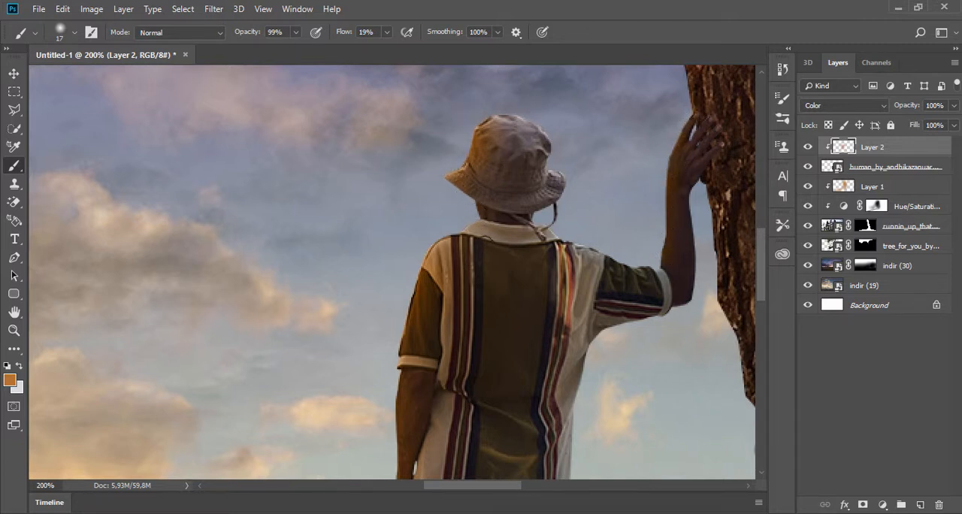
- Try Multiply and Screen as Layer 2's blend mode and brush more orange-brown along the raised forearm
{"action": "left_click", "coordinate": [830, 107]}
{"action": "left_click", "coordinate": [855, 171]}
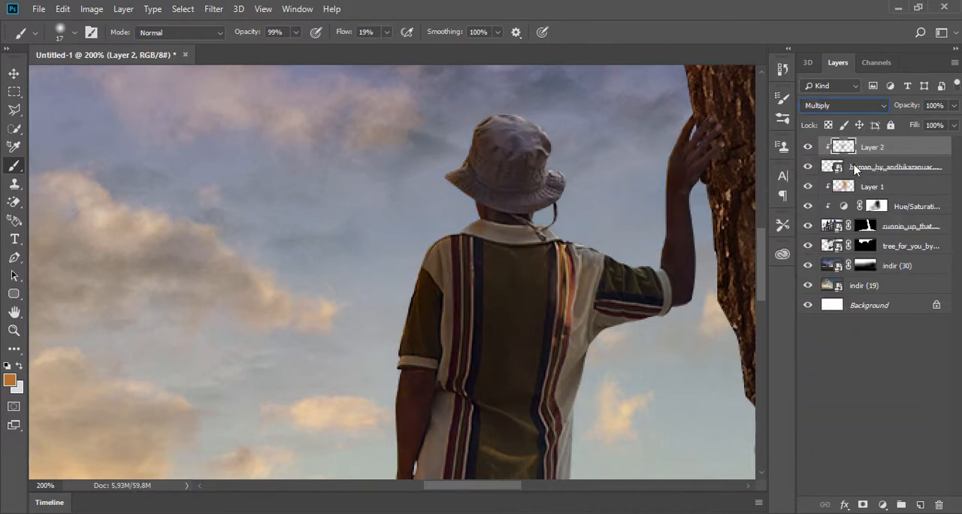
{"action": "left_click", "coordinate": [866, 105]}
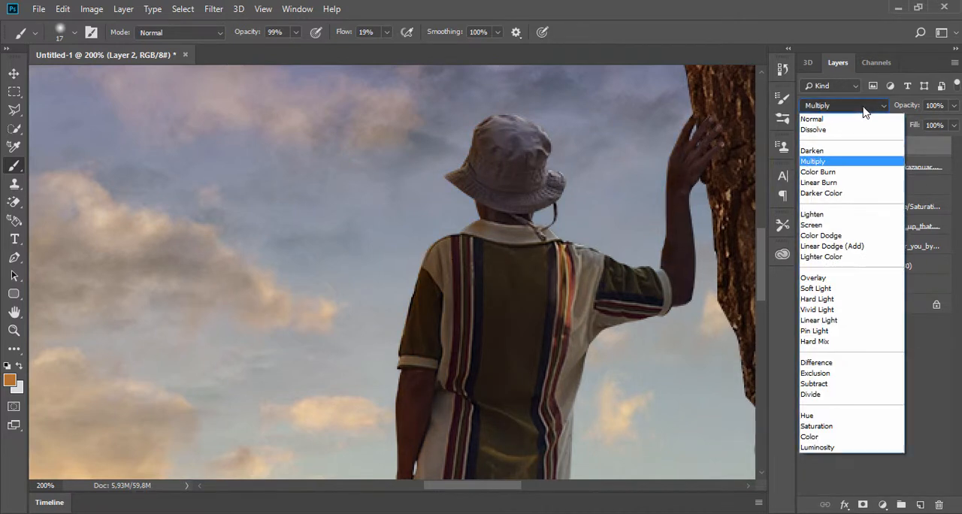
{"action": "left_click", "coordinate": [840, 226]}
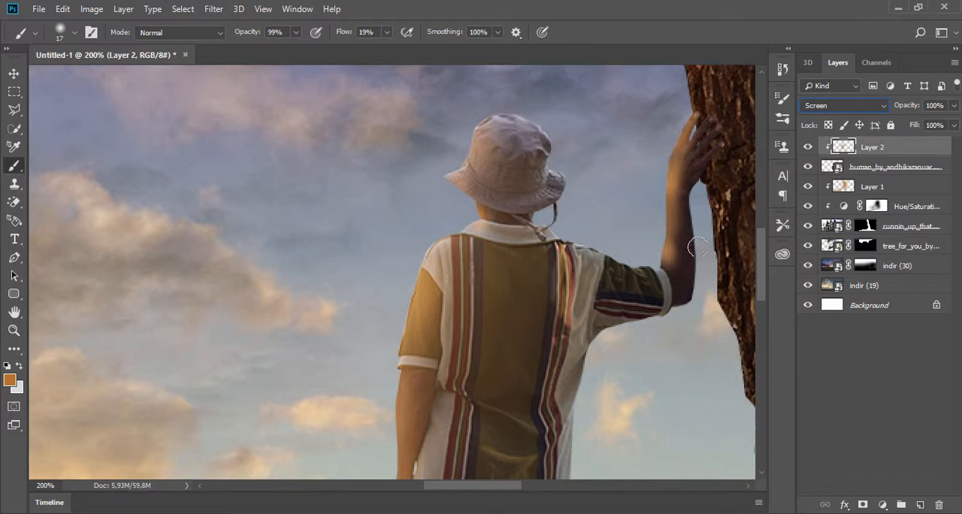
{"action": "mouse_move", "coordinate": [661, 272]}
{"action": "left_mouse_down"}
{"action": "mouse_move", "coordinate": [679, 185]}
{"action": "mouse_move", "coordinate": [669, 280]}
{"action": "mouse_move", "coordinate": [683, 141]}
{"action": "mouse_move", "coordinate": [670, 159]}
{"action": "left_mouse_up"}
- Try Overlay as Layer 2's blend mode and check the effect on the whole composite
{"action": "mouse_move", "coordinate": [953, 110]}
{"action": "left_mouse_down"}
{"action": "mouse_move", "coordinate": [918, 127]}
{"action": "mouse_move", "coordinate": [953, 124]}
{"action": "left_mouse_up"}
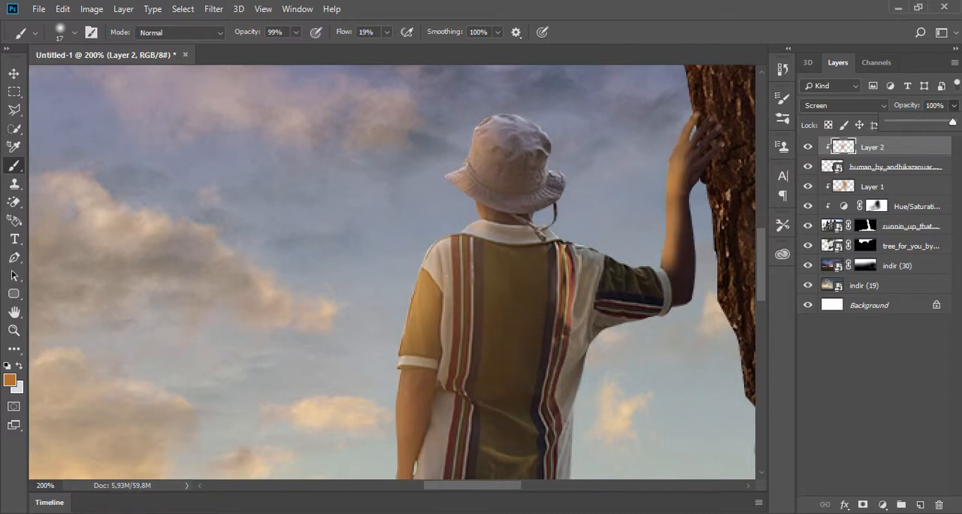
{"action": "left_click", "coordinate": [837, 106]}
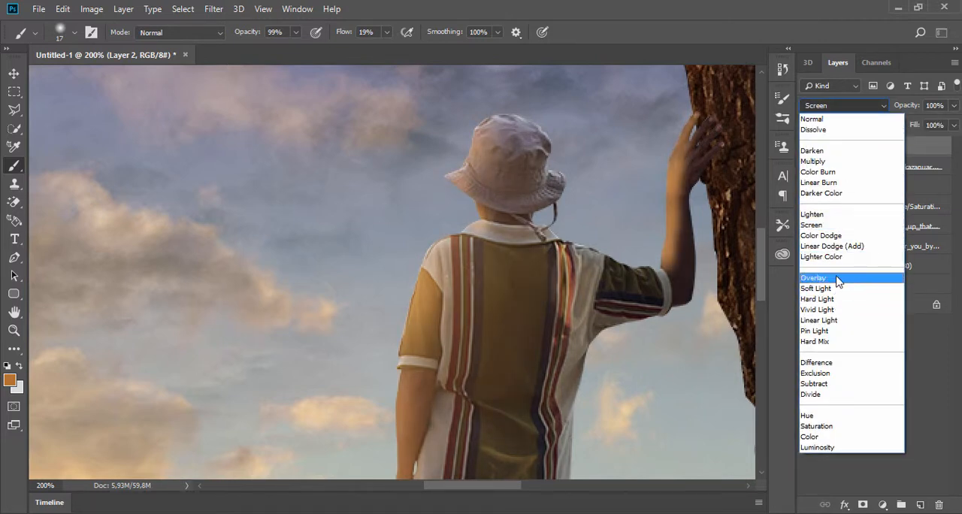
{"action": "left_click", "coordinate": [836, 277]}
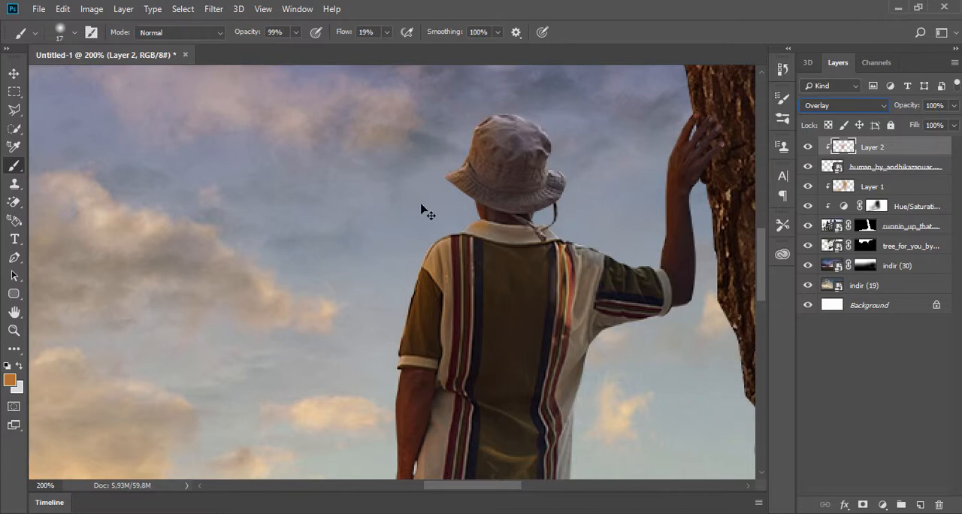
{"action": "left_click", "coordinate": [421, 205], "text": "alt"}
{"action": "left_click", "coordinate": [421, 204], "text": "alt"}
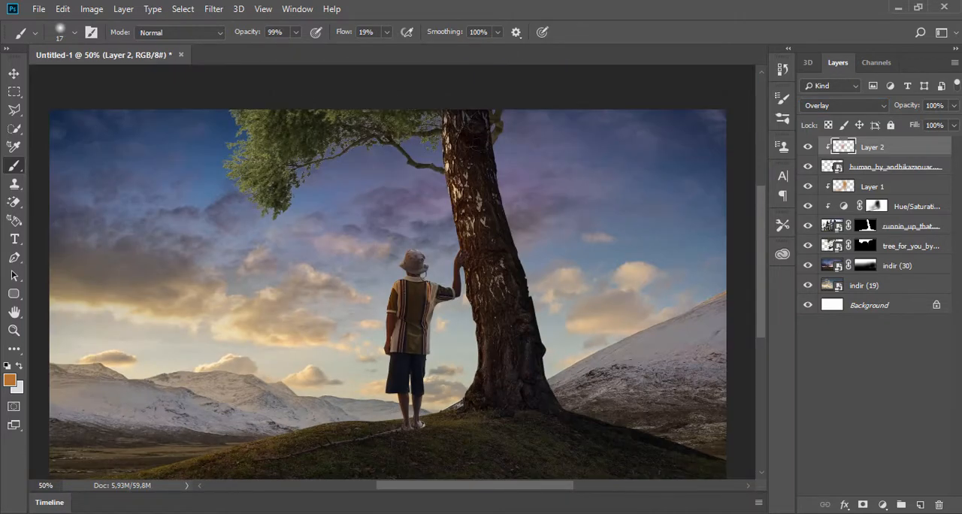
- Preview Layer 2 in successive blend modes from Hard Light through Exclusion and Hue to Luminosity
{"action": "left_click", "coordinate": [857, 106]}
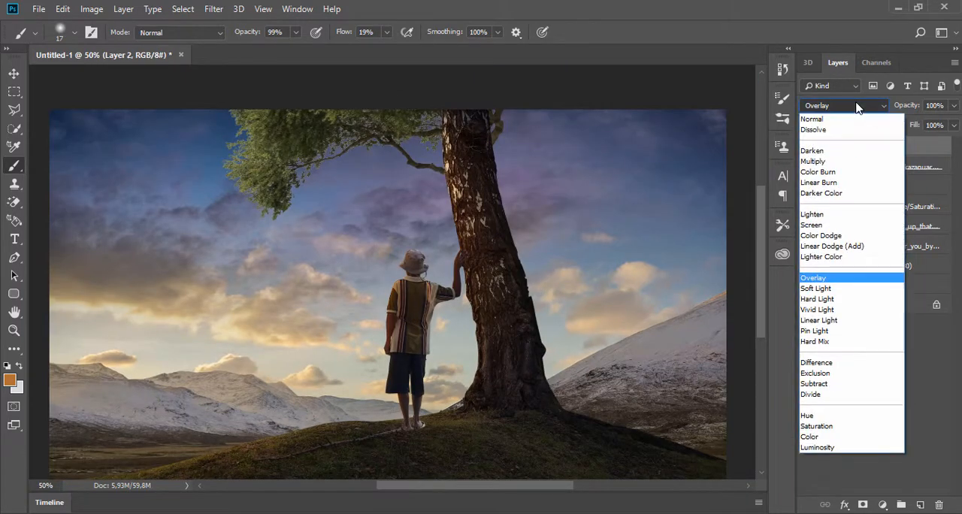
{"action": "left_click", "coordinate": [823, 299]}
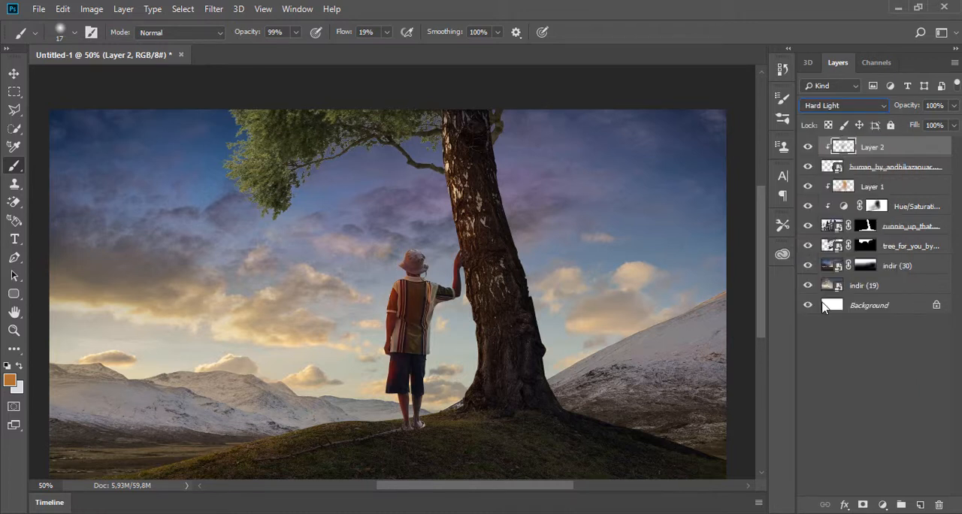
{"action": "key", "text": "Down"}
{"action": "key", "text": "Down"}
{"action": "key", "text": "Down"}
{"action": "key", "text": "Down"}
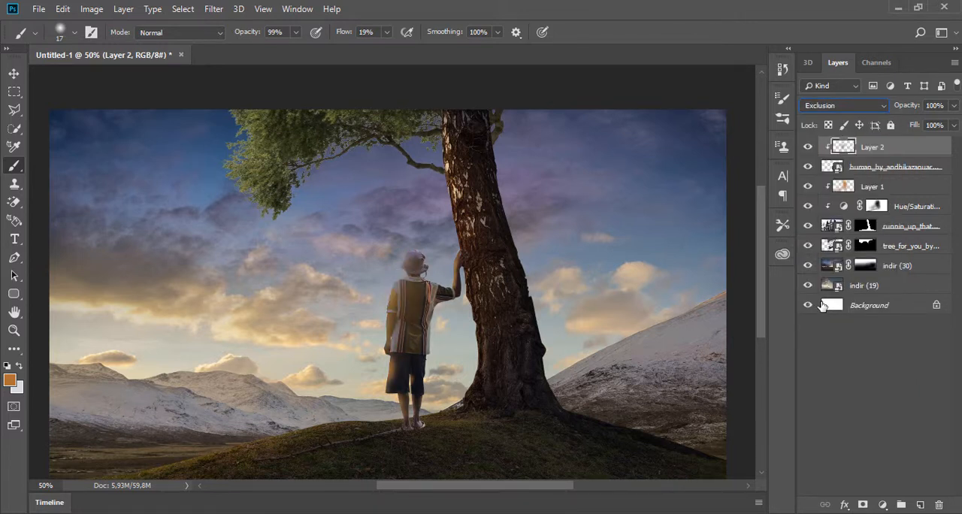
{"action": "key", "text": "Down"}
{"action": "key", "text": "Down"}
{"action": "key", "text": "Down"}
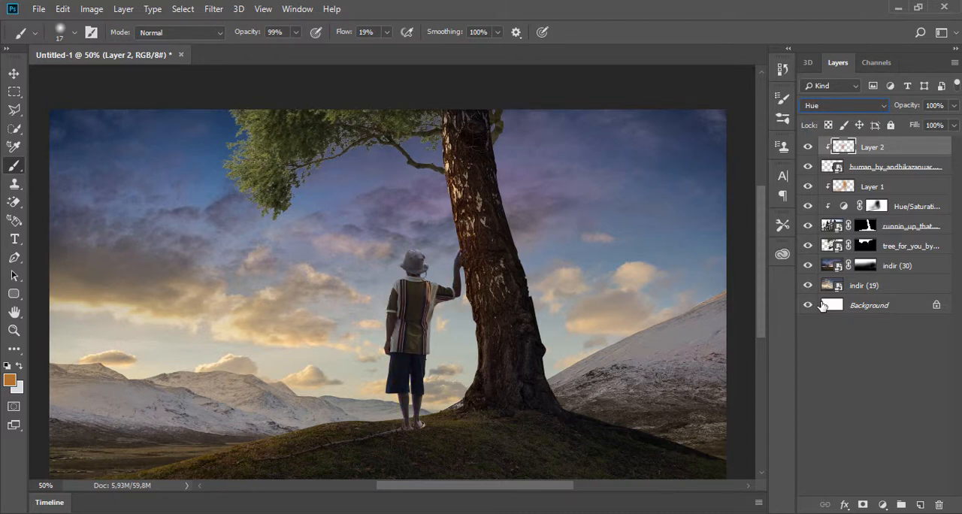
{"action": "key", "text": "Up"}
{"action": "key", "text": "Down"}
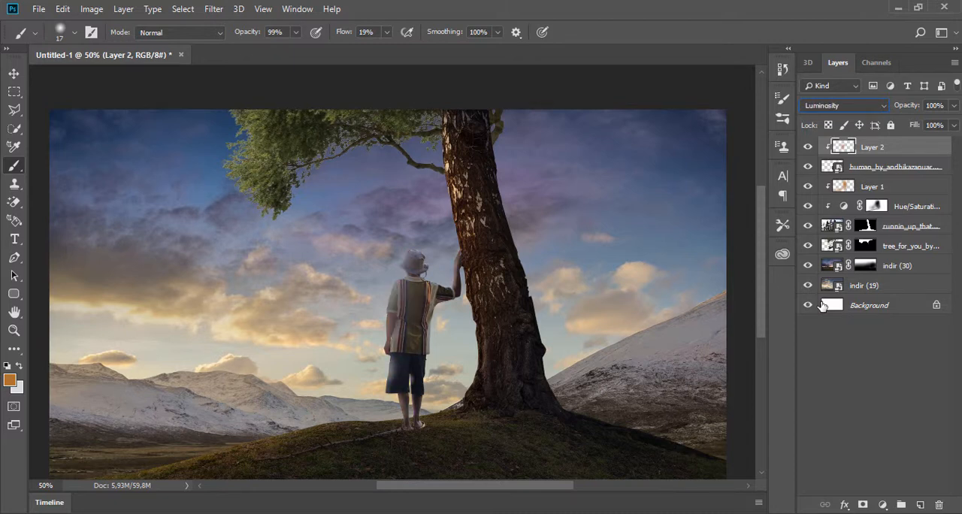
- Compare Screen and Soft Light on Layer 2 at 100% opacity, and settle on the Color blend mode
{"action": "left_click", "coordinate": [844, 106]}
{"action": "left_click", "coordinate": [827, 225]}
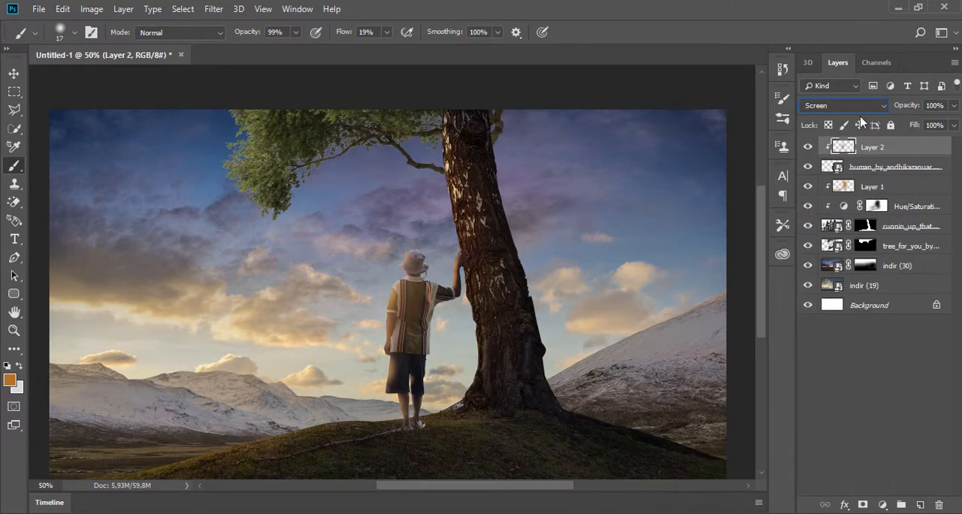
{"action": "left_click", "coordinate": [954, 105]}
{"action": "mouse_move", "coordinate": [952, 123]}
{"action": "left_mouse_down"}
{"action": "mouse_move", "coordinate": [917, 124]}
{"action": "mouse_move", "coordinate": [950, 123]}
{"action": "left_mouse_up"}
{"action": "left_click", "coordinate": [855, 107]}
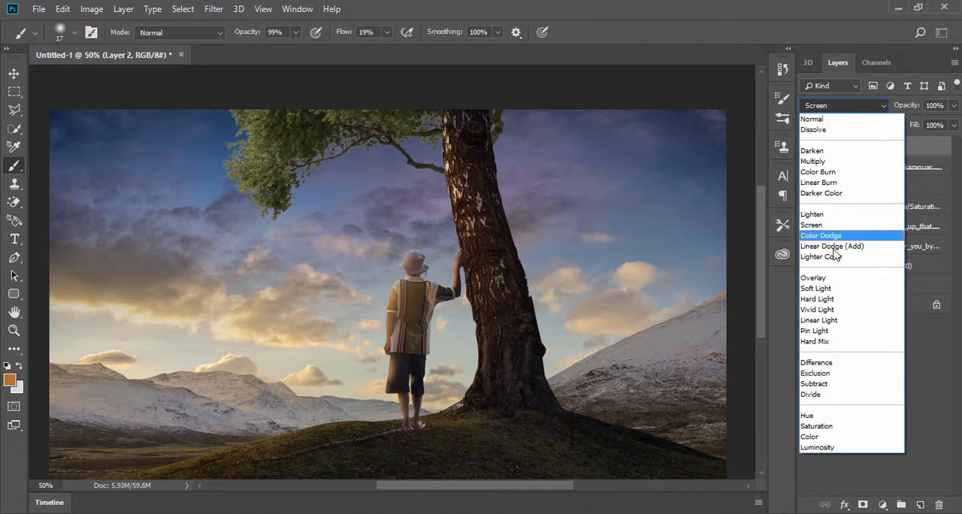
{"action": "left_click", "coordinate": [833, 288]}
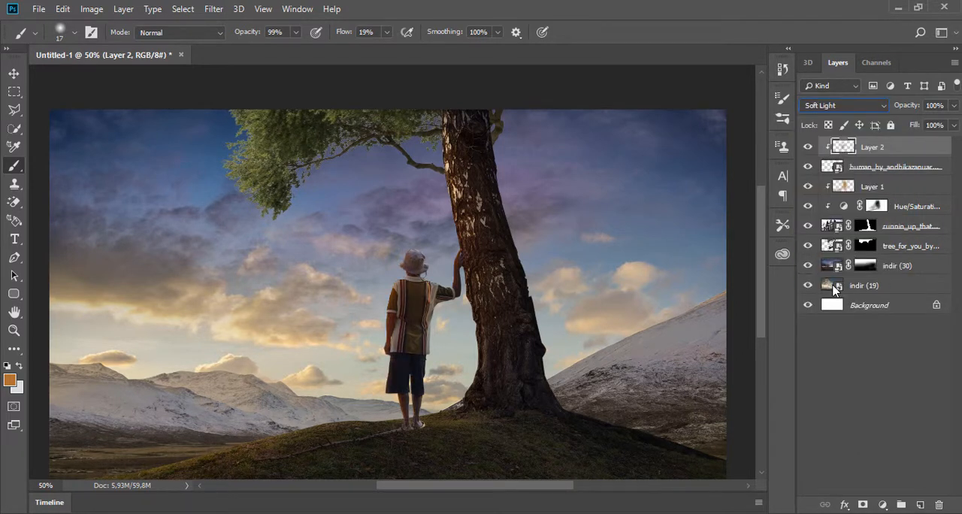
{"action": "left_click", "coordinate": [854, 109]}
{"action": "left_click", "coordinate": [813, 437]}
- Add a layer above the tree foliage layer and paint orange-brown over the leaf edges and branch with an 88 px soft brush
{"action": "left_click", "coordinate": [892, 248]}
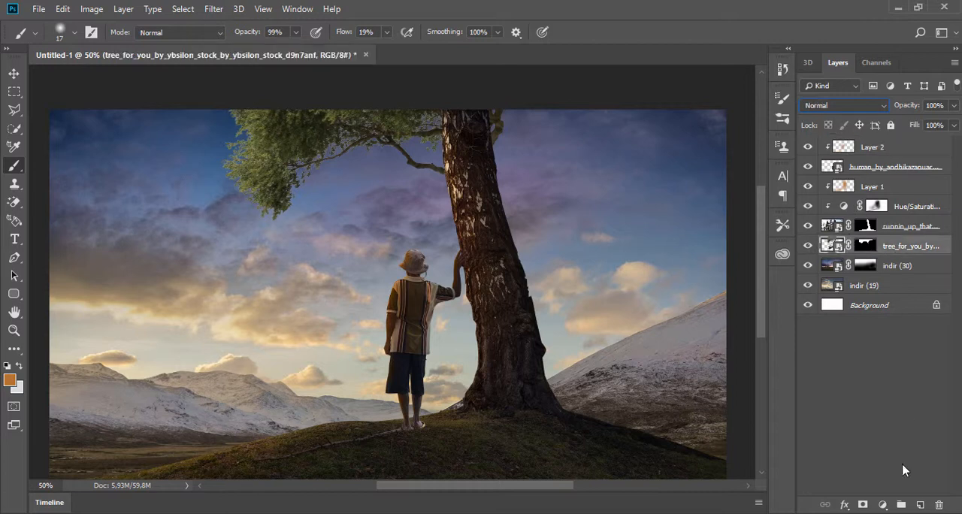
{"action": "left_click", "coordinate": [923, 505]}
{"action": "right_click", "coordinate": [293, 191]}
{"action": "left_click", "coordinate": [401, 225]}
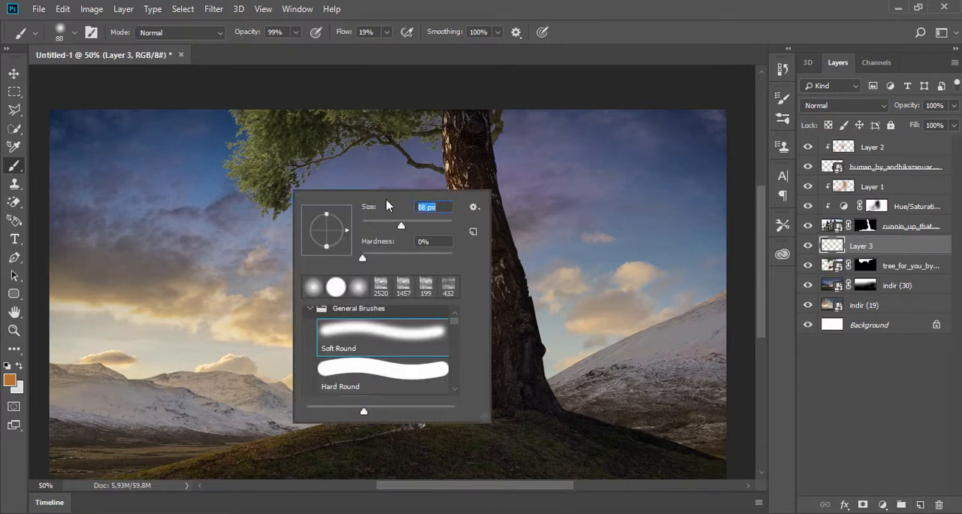
{"action": "left_click", "coordinate": [216, 120]}
{"action": "mouse_move", "coordinate": [217, 120]}
{"action": "left_mouse_down"}
{"action": "mouse_move", "coordinate": [242, 118]}
{"action": "mouse_move", "coordinate": [254, 204]}
{"action": "mouse_move", "coordinate": [275, 215]}
{"action": "left_mouse_up"}
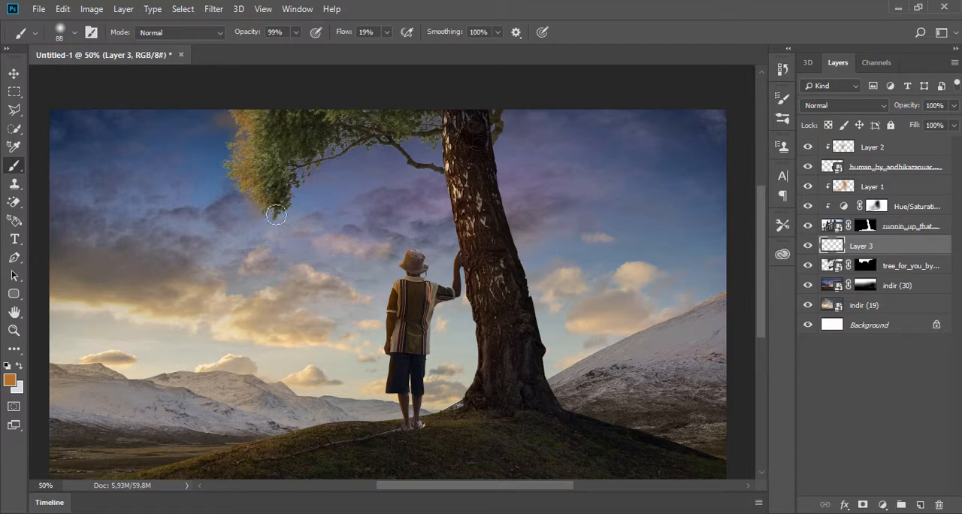
{"action": "mouse_move", "coordinate": [372, 155]}
{"action": "left_mouse_down"}
{"action": "mouse_move", "coordinate": [440, 178]}
{"action": "mouse_move", "coordinate": [410, 184]}
{"action": "mouse_move", "coordinate": [439, 184]}
{"action": "mouse_move", "coordinate": [364, 155]}
{"action": "left_mouse_up"}
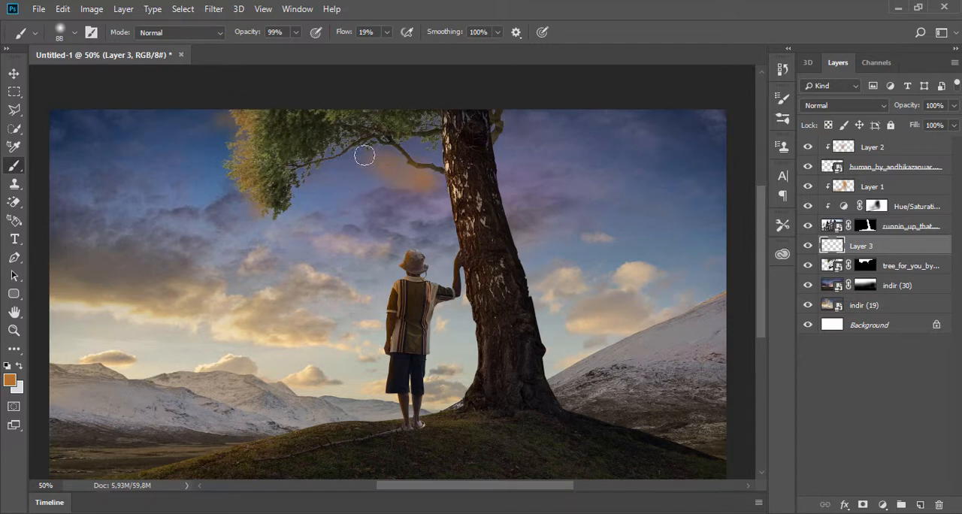
- Clip Layer 3 to the foliage layer and brush more orange-brown from the outer leaves towards the branch
{"action": "right_click", "coordinate": [871, 247]}
{"action": "left_click", "coordinate": [767, 246]}
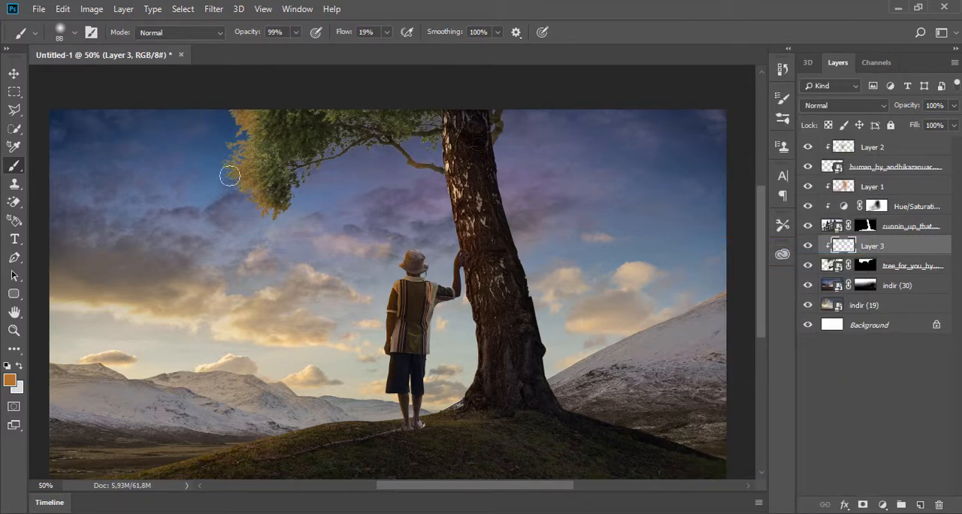
{"action": "mouse_move", "coordinate": [230, 175]}
{"action": "left_mouse_down"}
{"action": "mouse_move", "coordinate": [317, 150]}
{"action": "mouse_move", "coordinate": [350, 154]}
{"action": "left_mouse_up"}
- Try Color as Layer 3's blend mode, and settle on Soft Light
{"action": "left_click", "coordinate": [880, 106]}
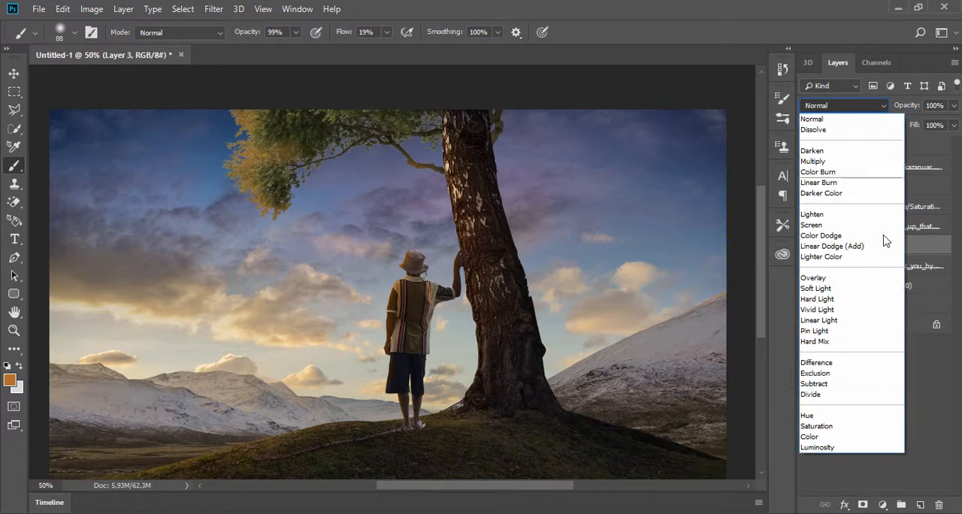
{"action": "left_click", "coordinate": [841, 437]}
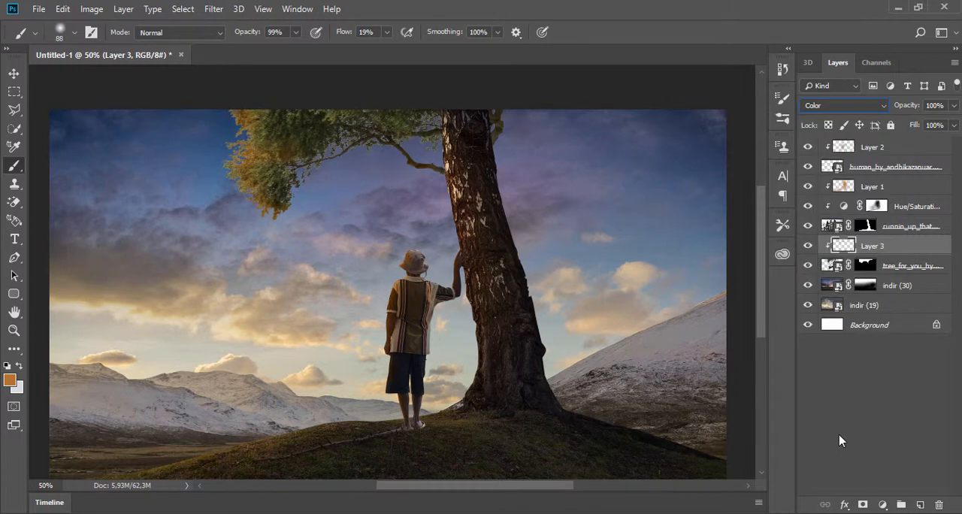
{"action": "left_click", "coordinate": [857, 106]}
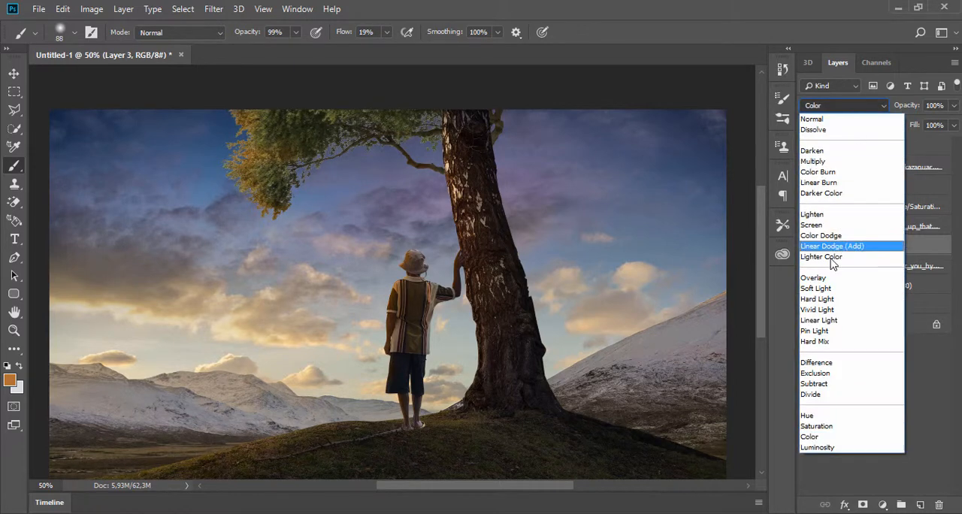
{"action": "left_click", "coordinate": [835, 291]}
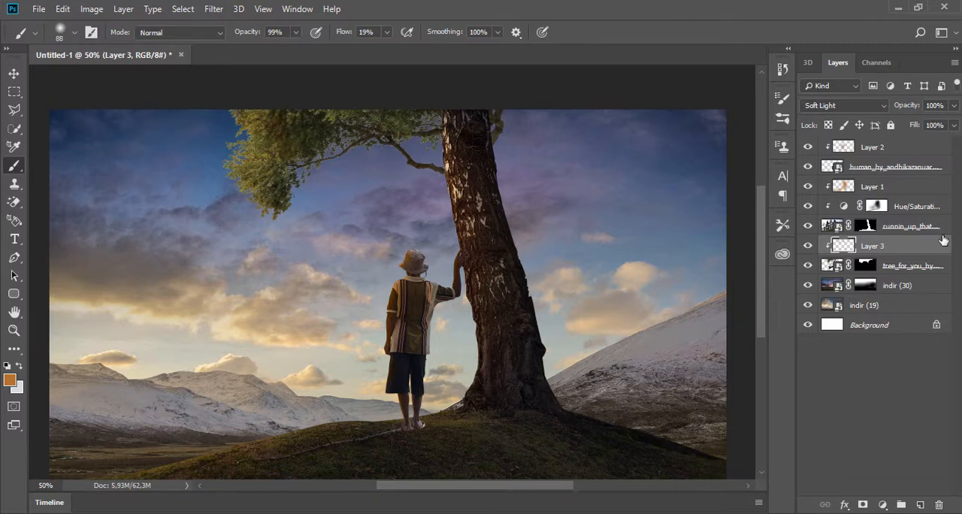
- Add a layer at the top of the stack, paint an orange glow over the sunlit sky with a 448 px brush, and set it to Soft Light
{"action": "left_click", "coordinate": [908, 148]}
{"action": "left_click", "coordinate": [921, 504]}
{"action": "right_click", "coordinate": [262, 322]}
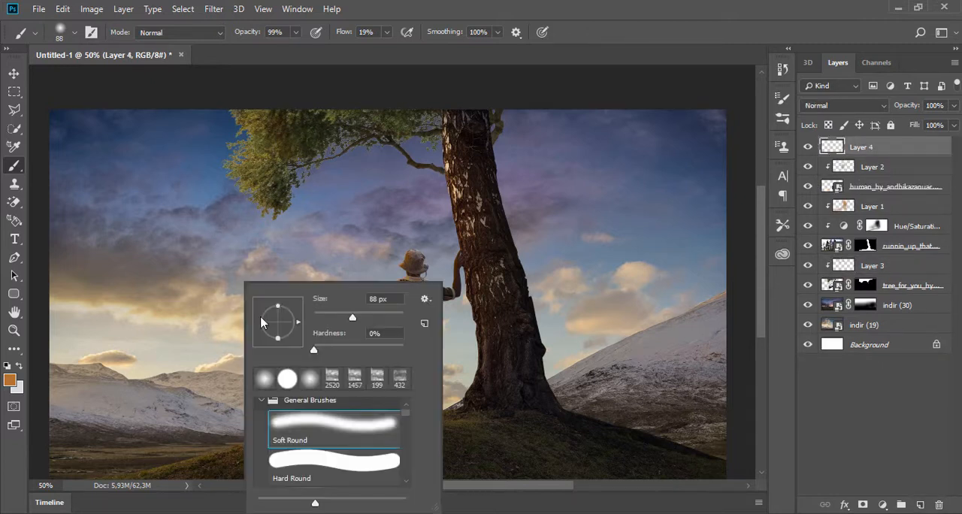
{"action": "mouse_move", "coordinate": [121, 196]}
{"action": "left_mouse_down"}
{"action": "mouse_move", "coordinate": [129, 239]}
{"action": "mouse_move", "coordinate": [163, 254]}
{"action": "mouse_move", "coordinate": [89, 233]}
{"action": "mouse_move", "coordinate": [39, 323]}
{"action": "mouse_move", "coordinate": [130, 352]}
{"action": "mouse_move", "coordinate": [96, 440]}
{"action": "mouse_move", "coordinate": [207, 339]}
{"action": "mouse_move", "coordinate": [225, 335]}
{"action": "mouse_move", "coordinate": [276, 201]}
{"action": "mouse_move", "coordinate": [278, 143]}
{"action": "mouse_move", "coordinate": [360, 113]}
{"action": "mouse_move", "coordinate": [421, 158]}
{"action": "left_mouse_up"}
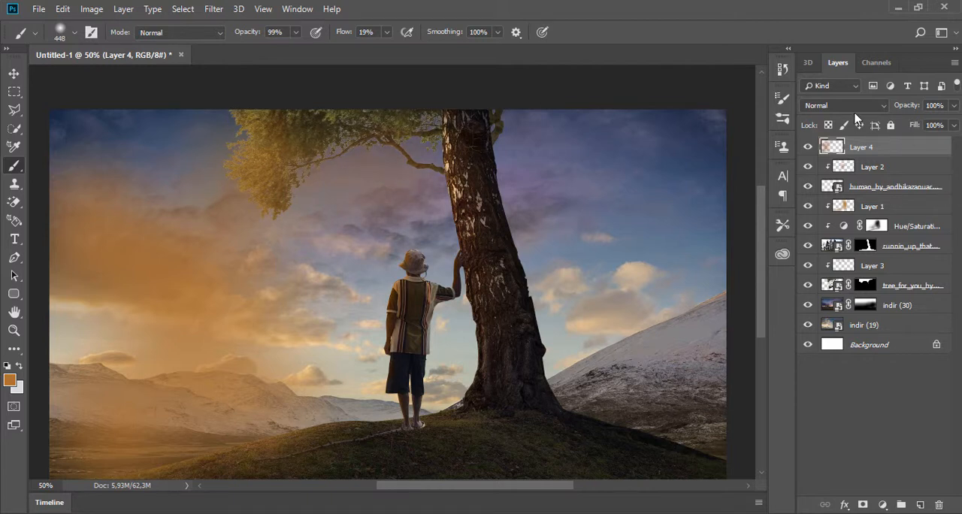
{"action": "left_click", "coordinate": [842, 106]}
{"action": "left_click", "coordinate": [835, 290]}
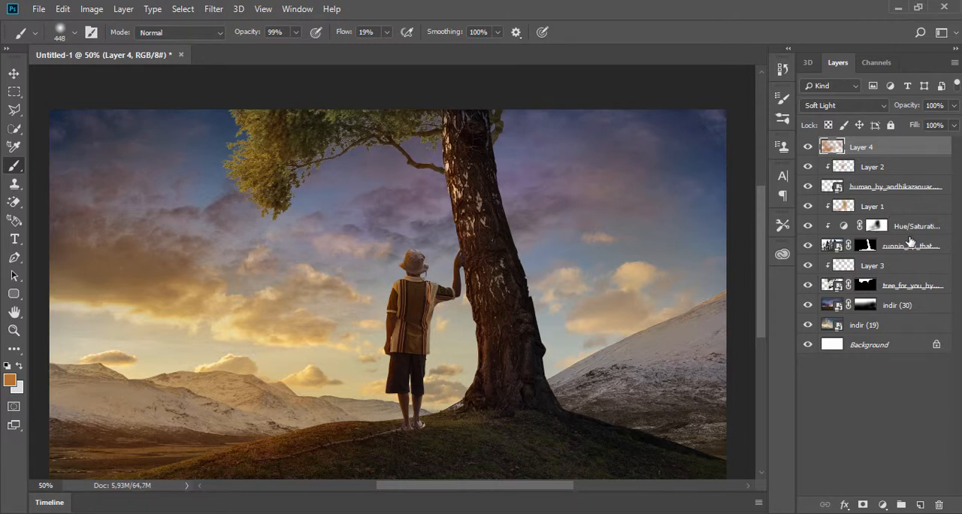
- Add a Hue/Saturation adjustment above Layer 3 and clip it to the tree foliage
{"action": "left_click", "coordinate": [899, 287]}
{"action": "left_click", "coordinate": [899, 287]}
{"action": "left_click", "coordinate": [872, 266]}
{"action": "left_click", "coordinate": [883, 504]}
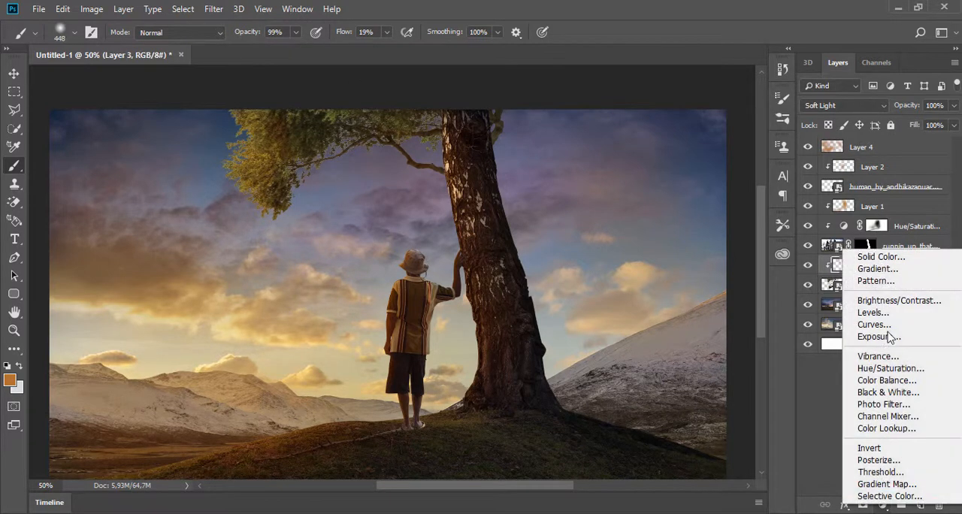
{"action": "left_click", "coordinate": [889, 369]}
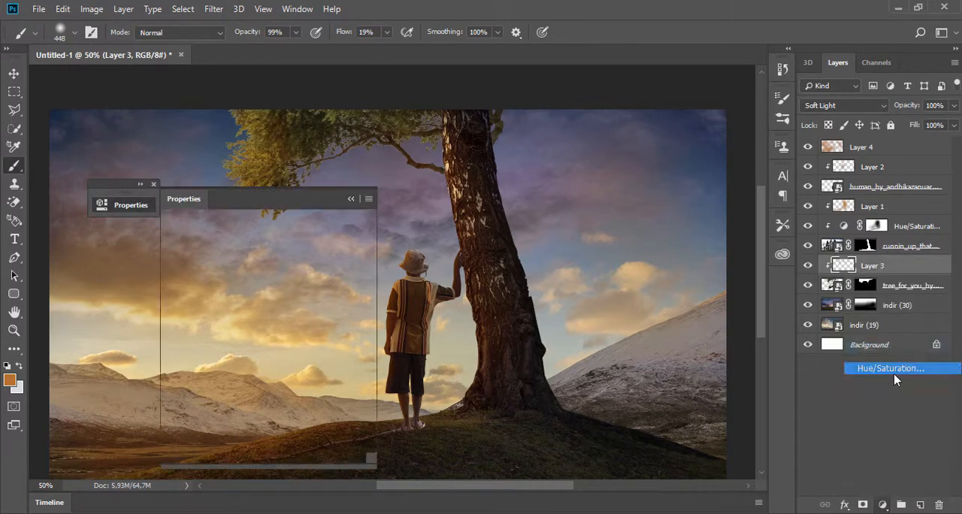
{"action": "right_click", "coordinate": [911, 271]}
{"action": "left_click", "coordinate": [834, 248]}
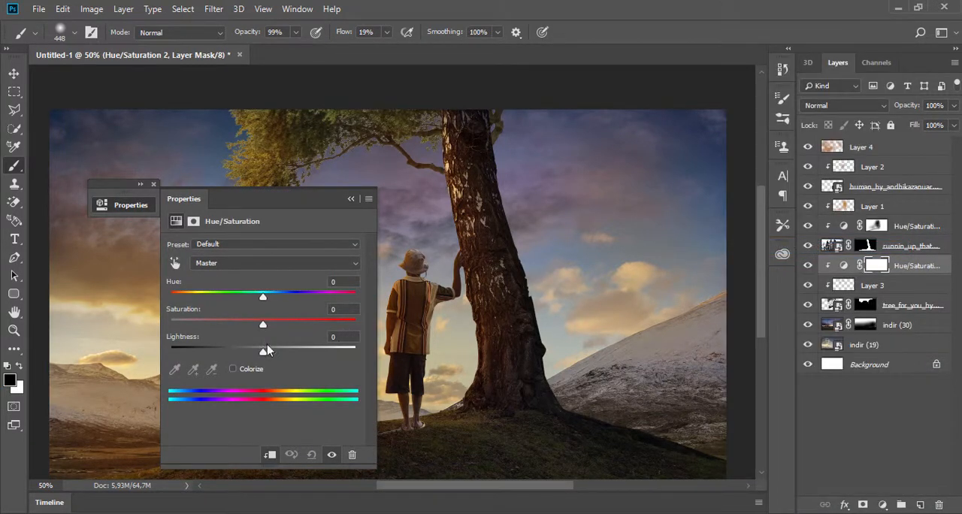
- Lower the foliage adjustment's Lightness strongly and mask the darkening off the leaves facing the light
{"action": "left_click_drag", "start_coordinate": [263, 352], "coordinate": [210, 353]}
{"action": "left_click", "coordinate": [350, 198]}
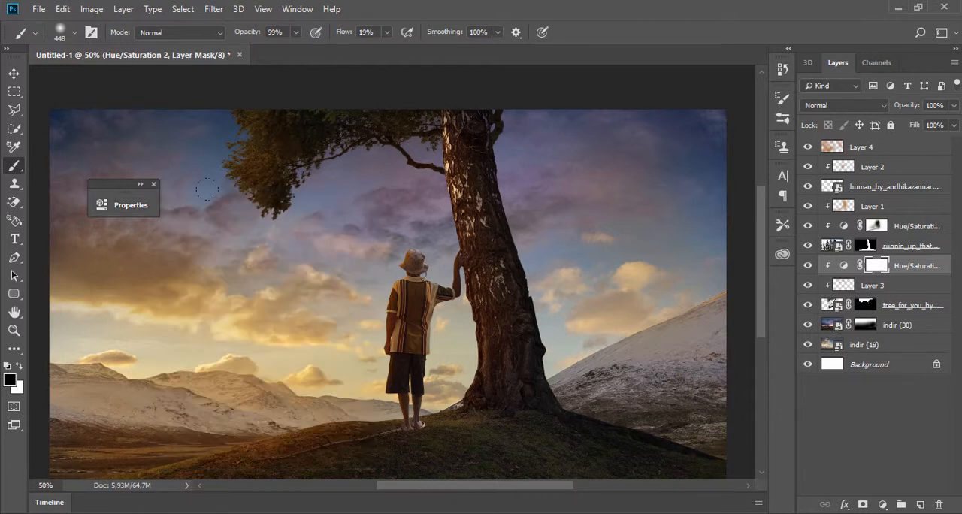
{"action": "left_click", "coordinate": [153, 184]}
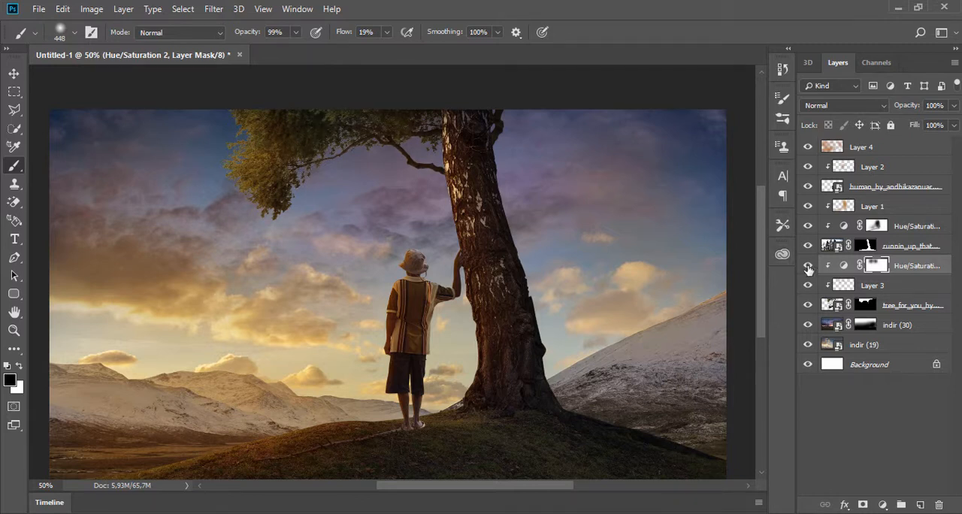
- Switch the brush to white and touch up the mask of the trunk's Hue/Saturation adjustment
{"action": "left_click", "coordinate": [874, 229]}
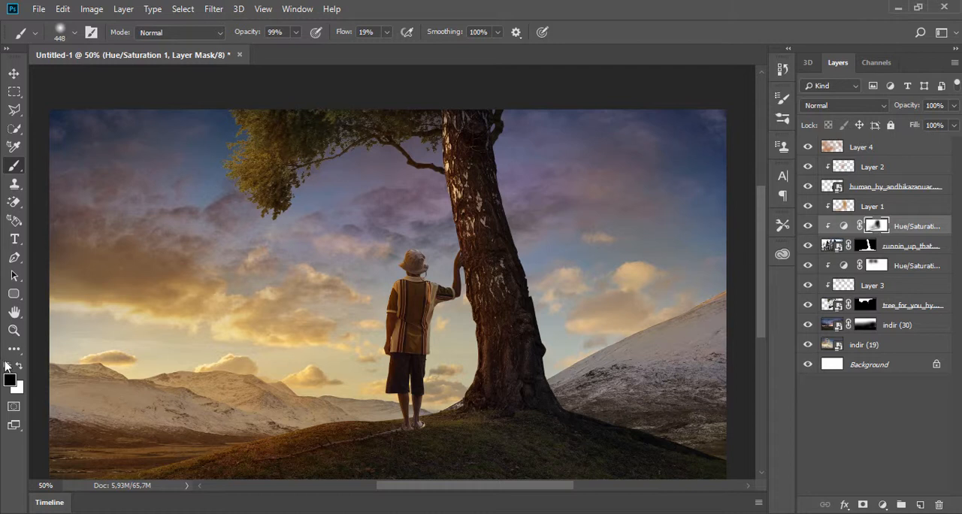
{"action": "left_click", "coordinate": [19, 367]}
{"action": "left_click", "coordinate": [19, 367]}
{"action": "left_click", "coordinate": [19, 366]}
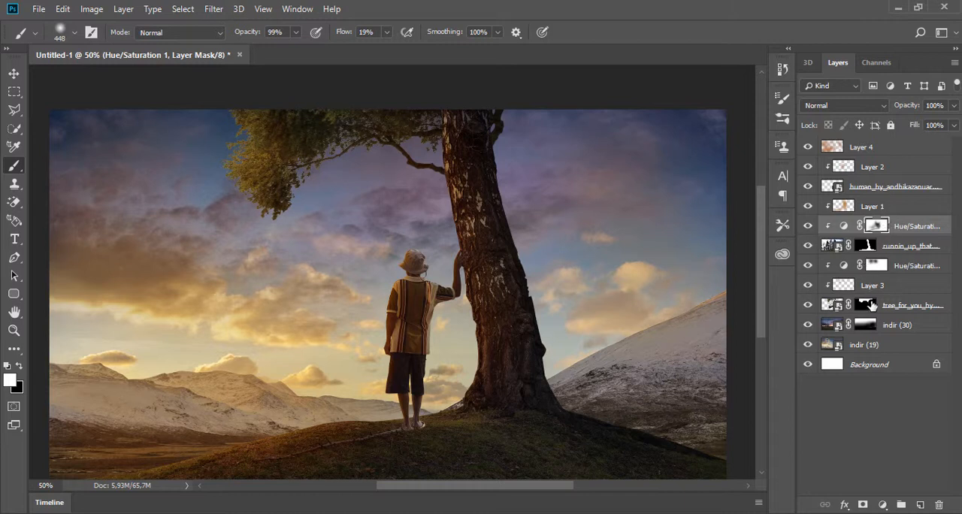
- Compare the composite with the foliage adjustment, the human layer and the trunk layer each hidden and shown
{"action": "left_click", "coordinate": [846, 268]}
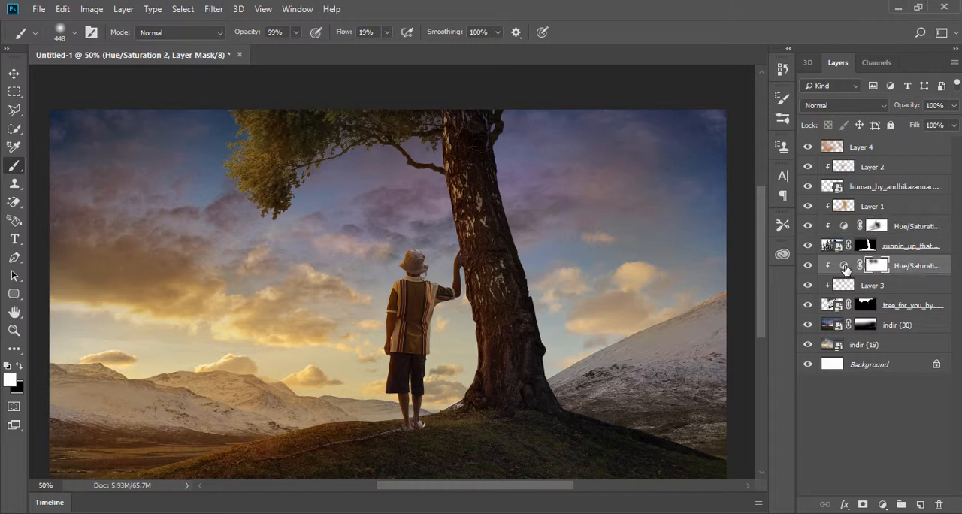
{"action": "left_click", "coordinate": [808, 266]}
{"action": "left_click", "coordinate": [808, 266]}
{"action": "left_click", "coordinate": [808, 187]}
{"action": "left_click", "coordinate": [808, 187]}
{"action": "left_click", "coordinate": [806, 247]}
{"action": "left_click", "coordinate": [806, 247]}
- Set the Lightness of the trunk and hill's Hue/Saturation adjustment to -88
{"action": "double_click", "coordinate": [843, 227]}
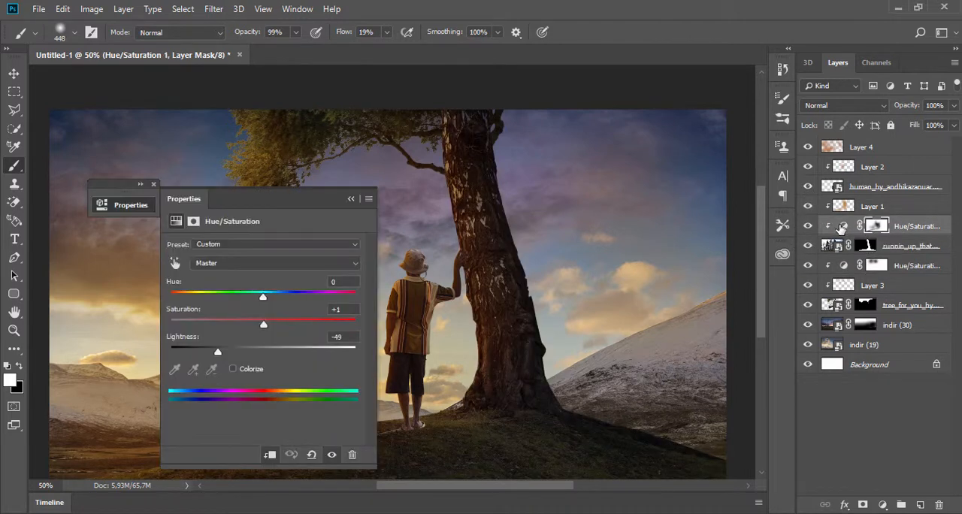
{"action": "left_click_drag", "start_coordinate": [218, 352], "coordinate": [189, 359]}
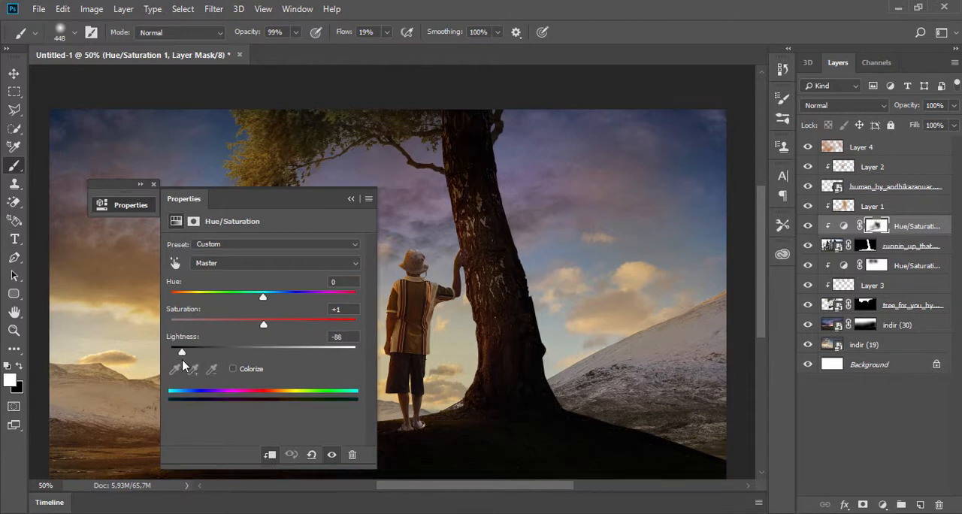
{"action": "left_click", "coordinate": [351, 199]}
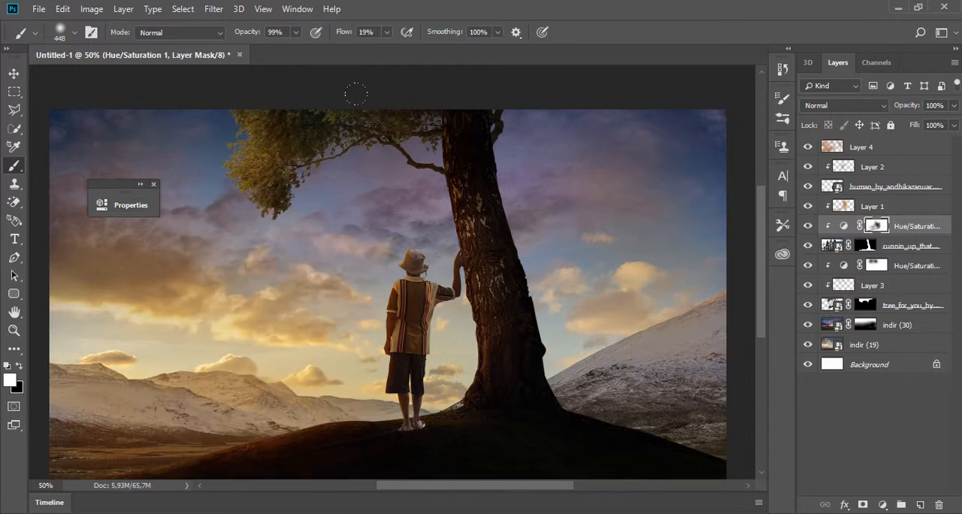
- Brush black into the trunk and hill adjustment's mask, reducing brush opacity to 53%, to bring light back to the grassy hill
{"action": "key", "text": "x"}
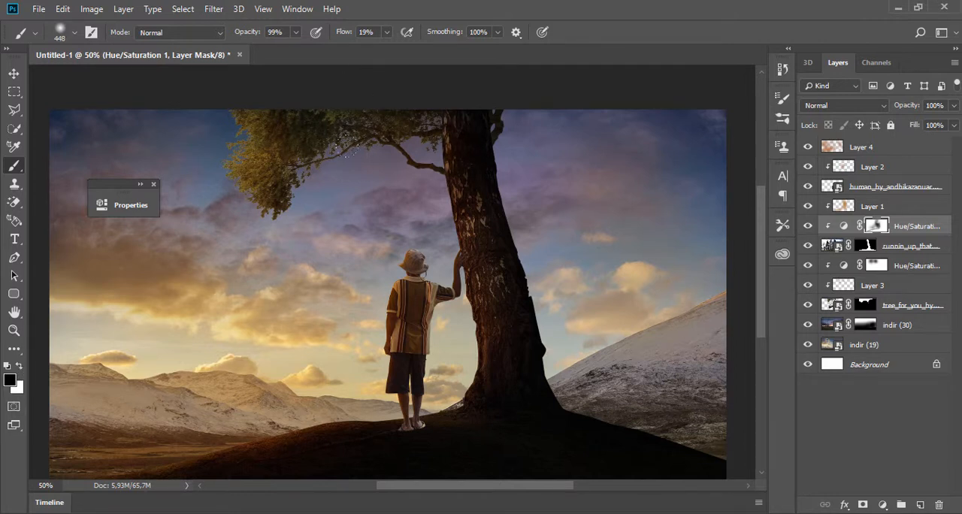
{"action": "left_click_drag", "start_coordinate": [348, 146], "coordinate": [369, 339]}
{"action": "mouse_move", "coordinate": [337, 436]}
{"action": "left_mouse_down"}
{"action": "mouse_move", "coordinate": [188, 467]}
{"action": "mouse_move", "coordinate": [289, 470]}
{"action": "mouse_move", "coordinate": [135, 476]}
{"action": "left_mouse_up"}
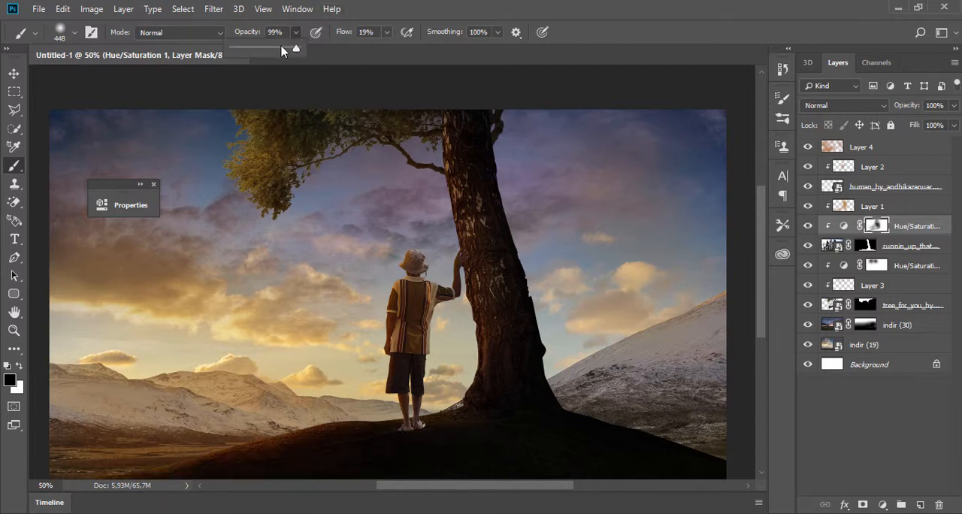
{"action": "key", "text": "5"}
{"action": "key", "text": "3"}
{"action": "mouse_move", "coordinate": [346, 436]}
{"action": "left_mouse_down"}
{"action": "mouse_move", "coordinate": [218, 459]}
{"action": "mouse_move", "coordinate": [331, 462]}
{"action": "mouse_move", "coordinate": [639, 436]}
{"action": "left_mouse_up"}
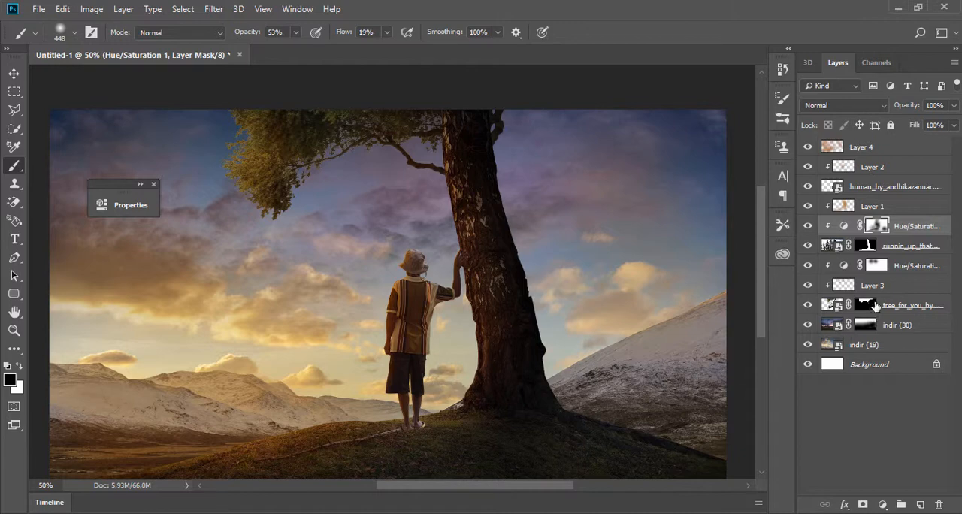
- Add a Hue/Saturation adjustment above the indir (30) sky layer with Lightness at -75
{"action": "left_click", "coordinate": [870, 348]}
{"action": "left_click", "coordinate": [897, 326]}
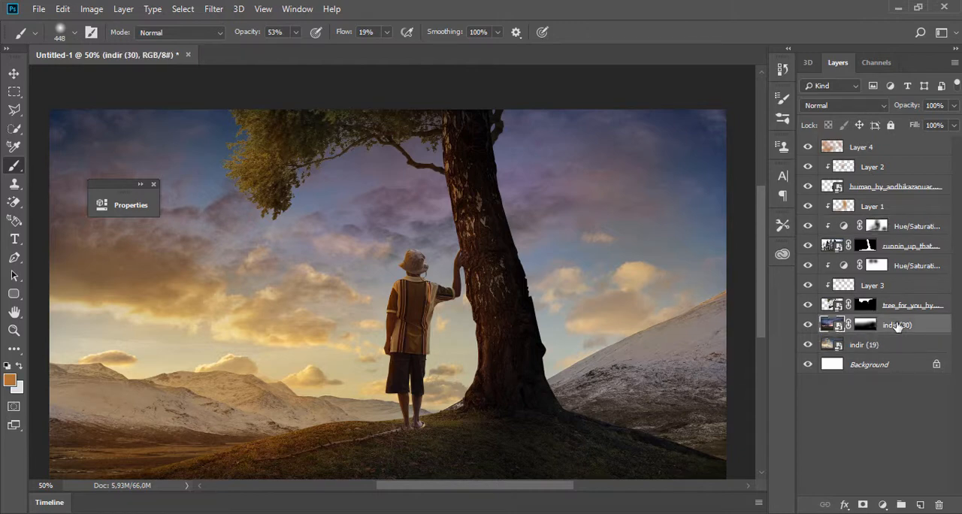
{"action": "mouse_move", "coordinate": [808, 326]}
{"action": "left_mouse_down"}
{"action": "mouse_move", "coordinate": [809, 345]}
{"action": "mouse_move", "coordinate": [809, 326]}
{"action": "left_mouse_up"}
{"action": "left_click", "coordinate": [883, 505]}
{"action": "left_click", "coordinate": [895, 373]}
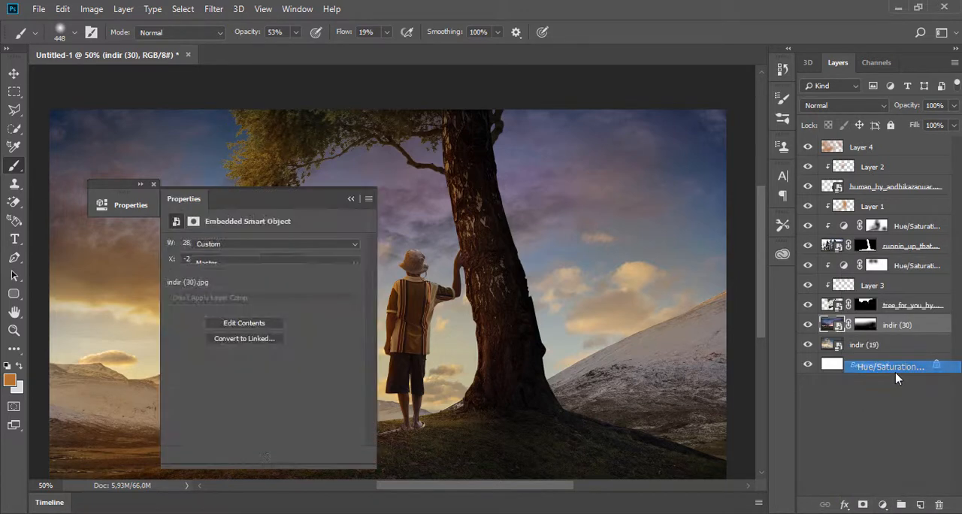
{"action": "left_click_drag", "start_coordinate": [241, 351], "coordinate": [201, 364]}
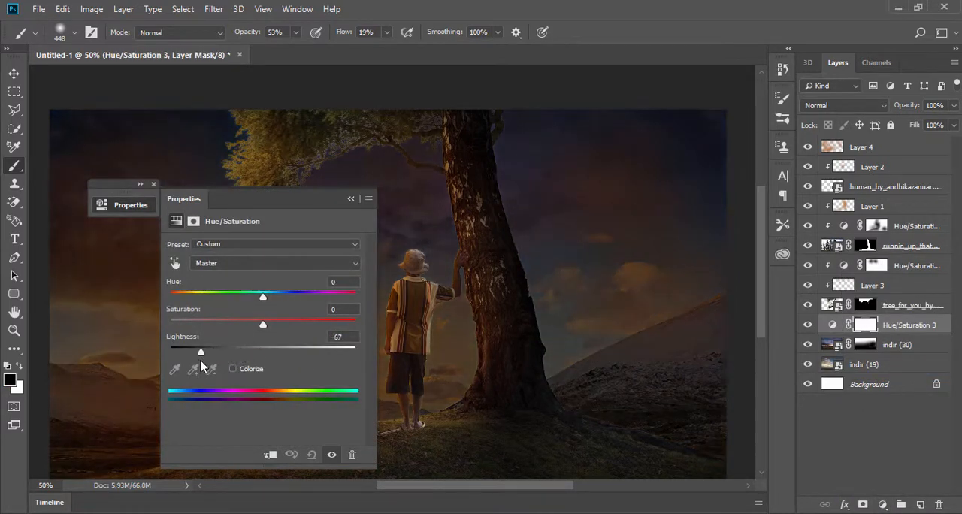
{"action": "left_click", "coordinate": [350, 198]}
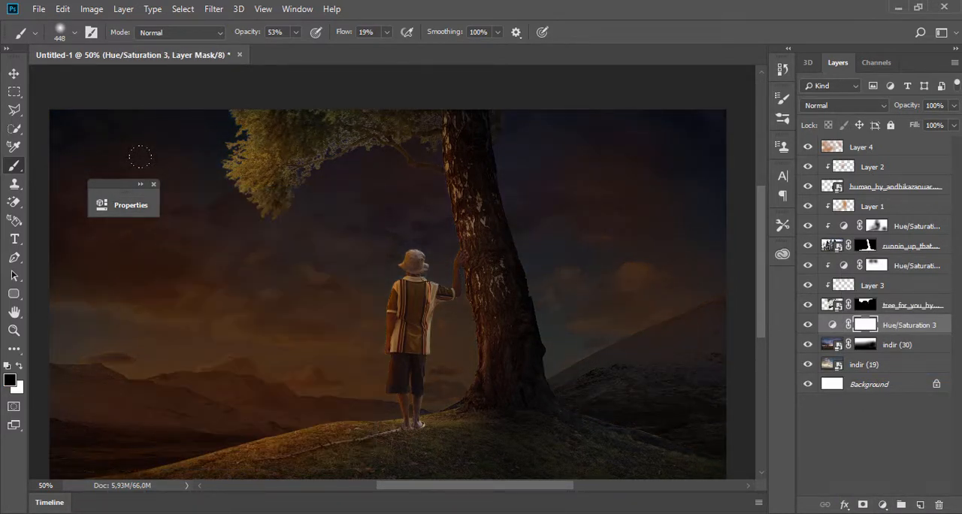
{"action": "left_click", "coordinate": [153, 184]}
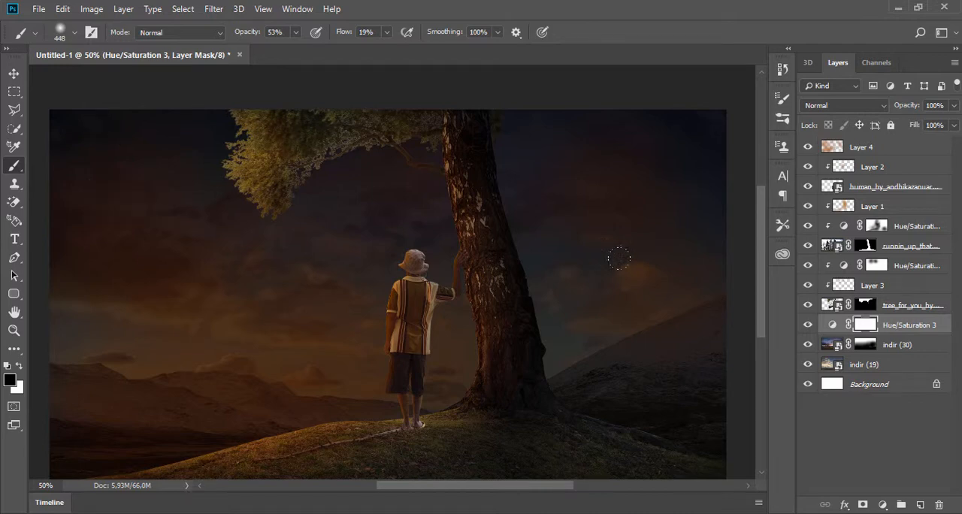
- Clip the new adjustment to indir (30) and brush its mask black across the glowing clouds
{"action": "right_click", "coordinate": [906, 333]}
{"action": "left_click", "coordinate": [795, 317]}
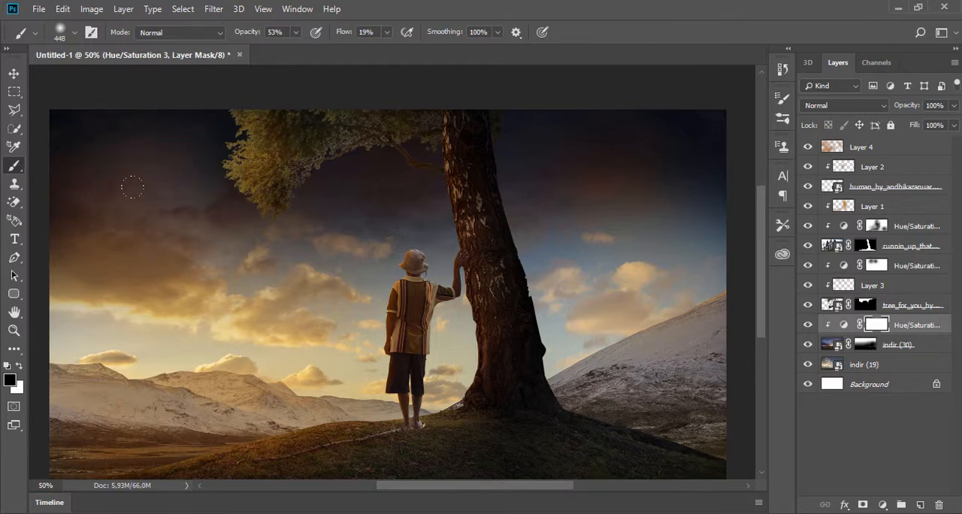
{"action": "left_click_drag", "start_coordinate": [199, 261], "coordinate": [390, 278]}
- Lower the Lightness of the sky's Hue/Saturation adjustment to -90
{"action": "double_click", "coordinate": [842, 326]}
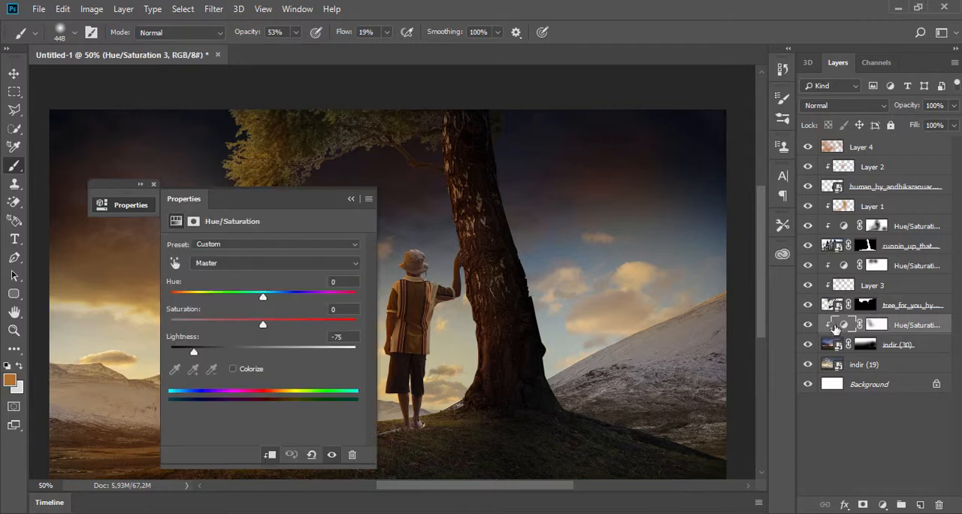
{"action": "left_click_drag", "start_coordinate": [222, 347], "coordinate": [181, 358]}
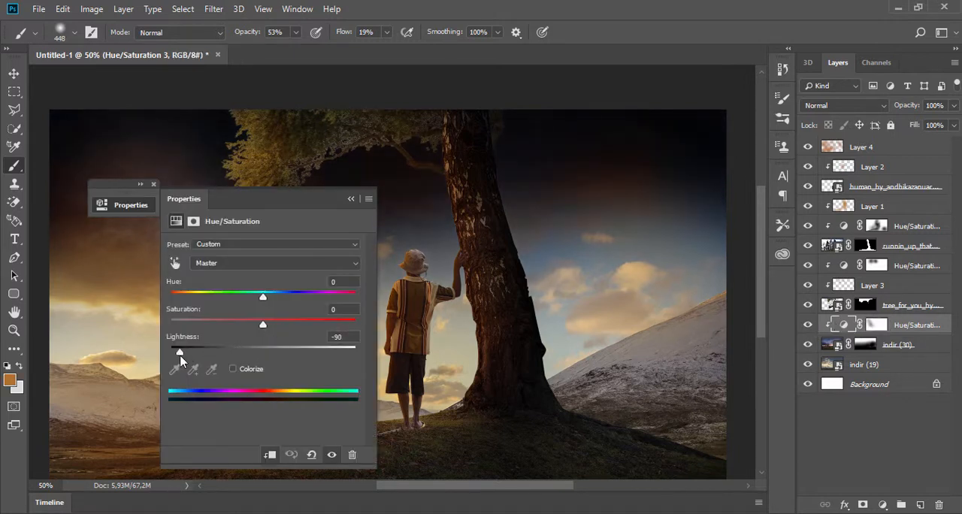
{"action": "left_click", "coordinate": [351, 199]}
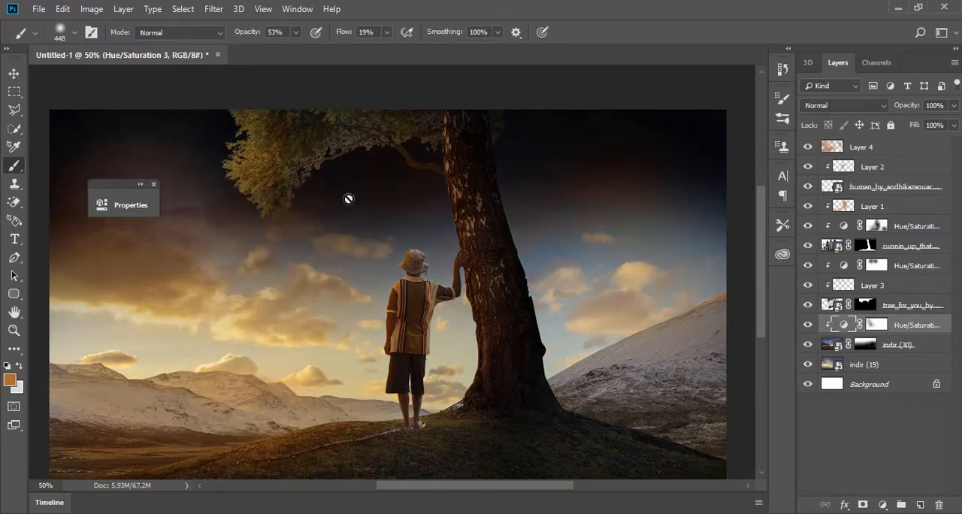
- Brush black at 53% opacity into the mask of the sky's Hue/Saturation adjustment across the dark upper sky
{"action": "left_click", "coordinate": [153, 184]}
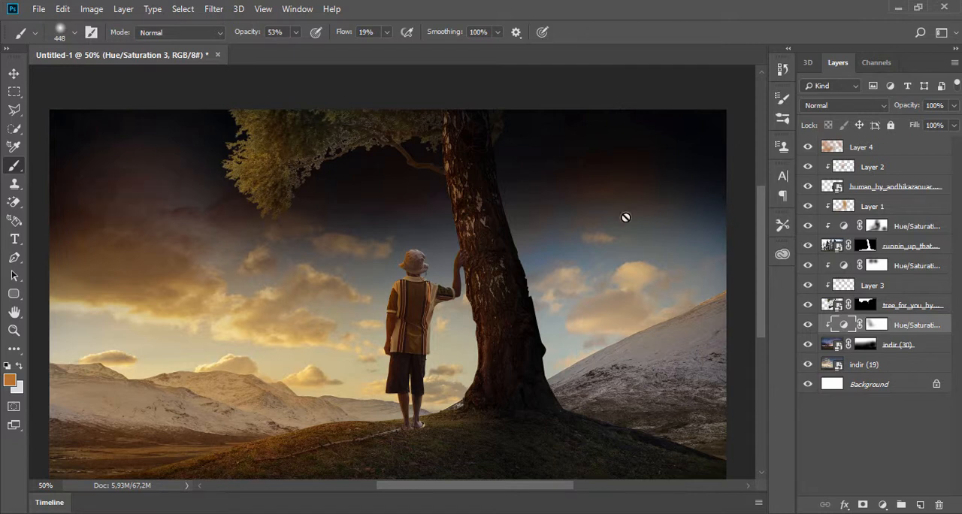
{"action": "left_click", "coordinate": [879, 325]}
{"action": "mouse_move", "coordinate": [553, 136]}
{"action": "left_mouse_down"}
{"action": "mouse_move", "coordinate": [662, 82]}
{"action": "mouse_move", "coordinate": [384, 185]}
{"action": "left_mouse_up"}
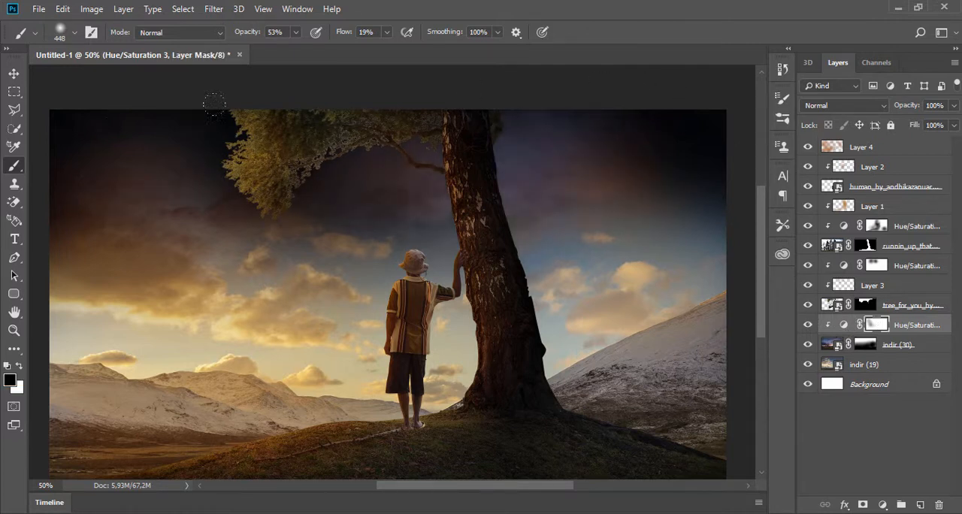
{"action": "mouse_move", "coordinate": [214, 104]}
{"action": "left_mouse_down"}
{"action": "mouse_move", "coordinate": [225, 196]}
{"action": "mouse_move", "coordinate": [353, 226]}
{"action": "left_mouse_up"}
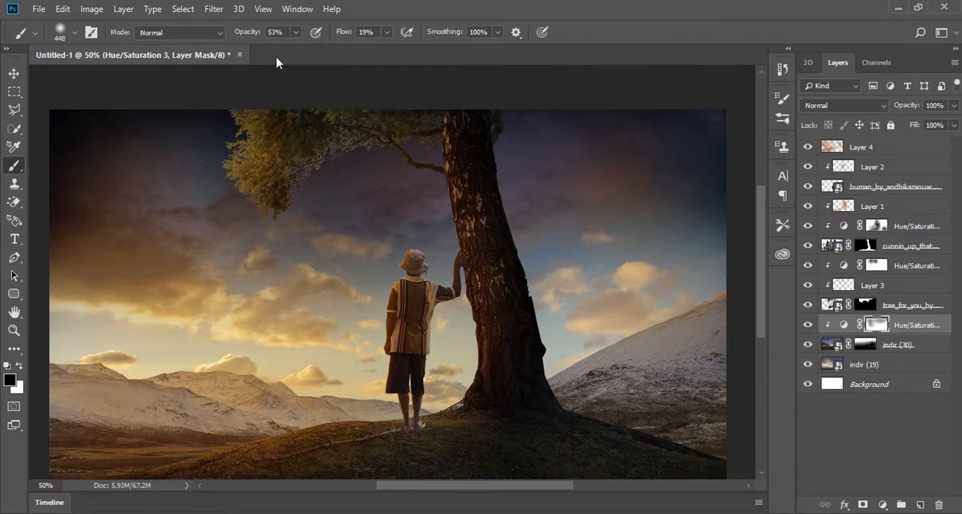
- Raise the brush opacity to 90% and continue masking the sky darkening around both upper corners and beside the trunk
{"action": "left_click", "coordinate": [296, 32]}
{"action": "left_click_drag", "start_coordinate": [313, 51], "coordinate": [323, 53]}
{"action": "mouse_move", "coordinate": [597, 113]}
{"action": "left_mouse_down"}
{"action": "mouse_move", "coordinate": [683, 60]}
{"action": "mouse_move", "coordinate": [656, 177]}
{"action": "left_mouse_up"}
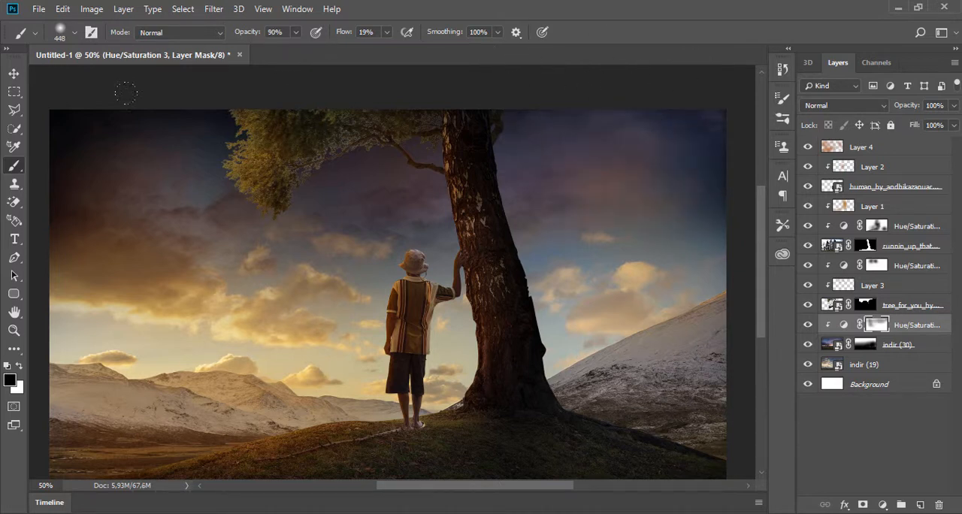
{"action": "mouse_move", "coordinate": [126, 93]}
{"action": "left_mouse_down"}
{"action": "mouse_move", "coordinate": [402, 76]}
{"action": "mouse_move", "coordinate": [275, 104]}
{"action": "mouse_move", "coordinate": [95, 196]}
{"action": "mouse_move", "coordinate": [34, 128]}
{"action": "left_mouse_up"}
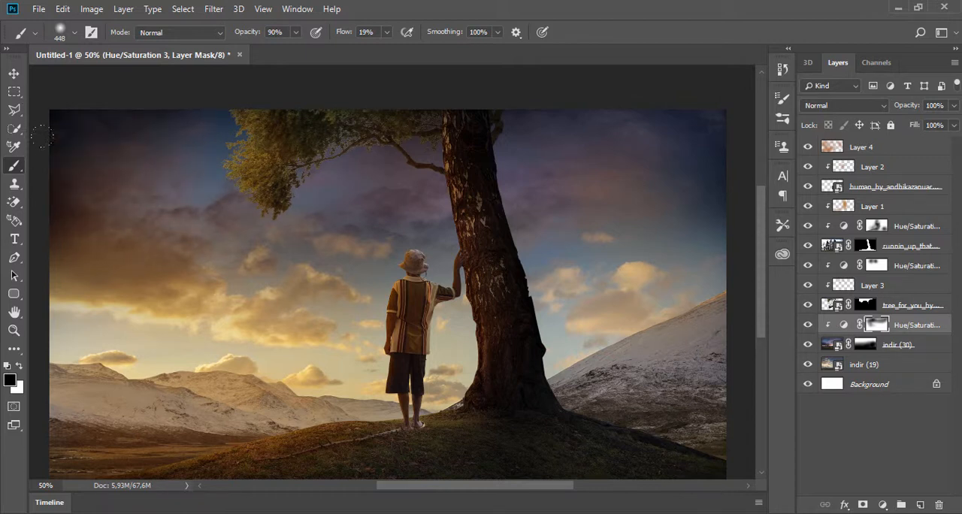
{"action": "mouse_move", "coordinate": [79, 105]}
{"action": "left_mouse_down"}
{"action": "mouse_move", "coordinate": [64, 173]}
{"action": "mouse_move", "coordinate": [72, 218]}
{"action": "left_mouse_up"}
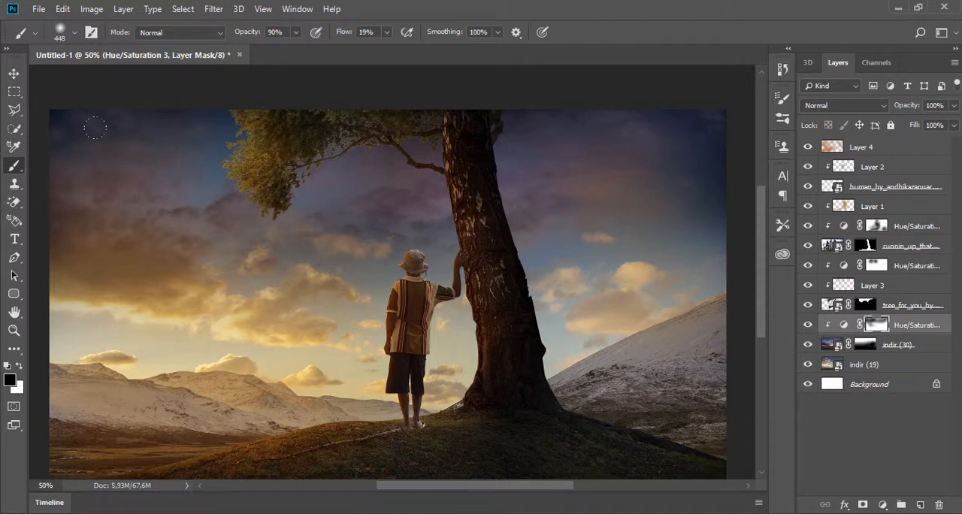
{"action": "left_click_drag", "start_coordinate": [206, 187], "coordinate": [13, 86]}
{"action": "left_click_drag", "start_coordinate": [560, 131], "coordinate": [507, 188]}
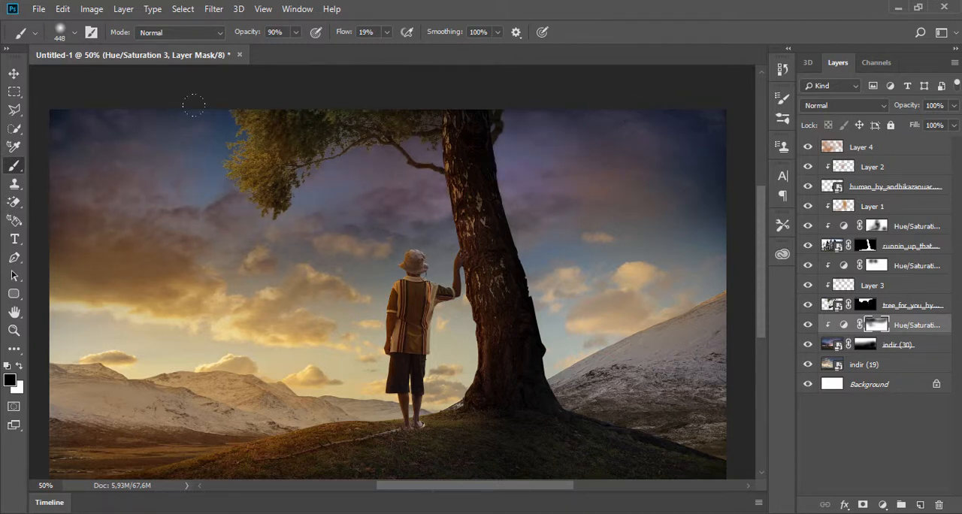
- Set the brush opacity to 100% and paint the sky adjustment's mask black over the remaining dark upper sky and its edges
{"action": "left_click_drag", "start_coordinate": [296, 34], "coordinate": [304, 48]}
{"action": "mouse_move", "coordinate": [463, 82]}
{"action": "left_mouse_down"}
{"action": "mouse_move", "coordinate": [571, 87]}
{"action": "mouse_move", "coordinate": [665, 143]}
{"action": "mouse_move", "coordinate": [233, 169]}
{"action": "left_mouse_up"}
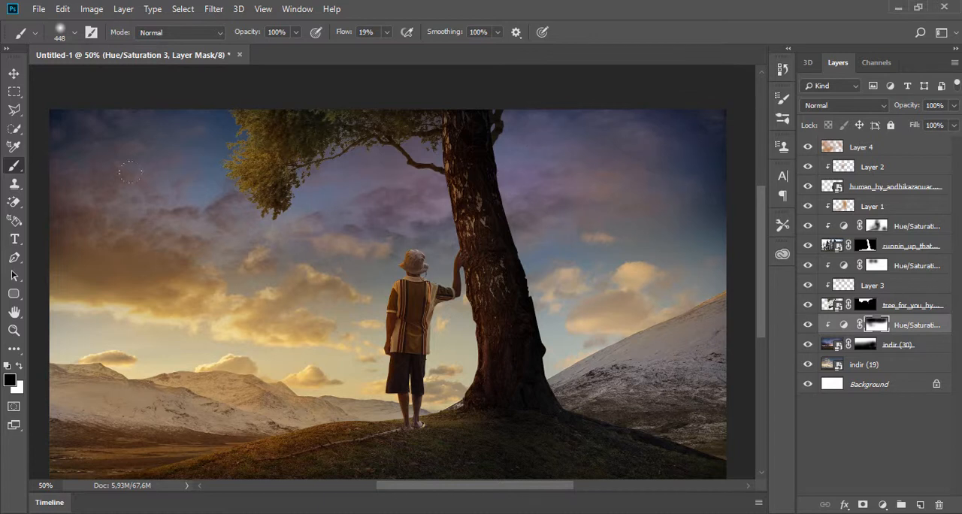
{"action": "left_click_drag", "start_coordinate": [131, 172], "coordinate": [577, 133]}
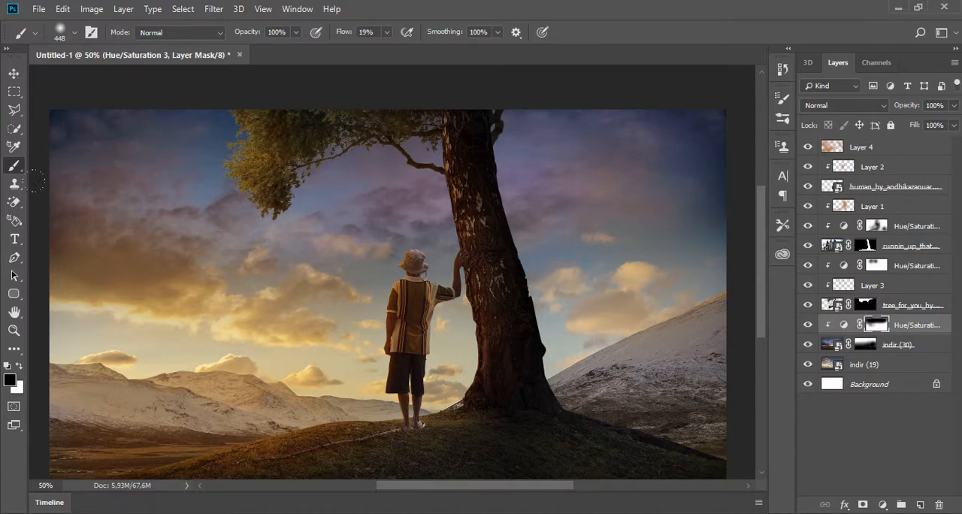
{"action": "scroll", "coordinate": [651, 72], "scroll_direction": "up", "scroll_amount": 8}
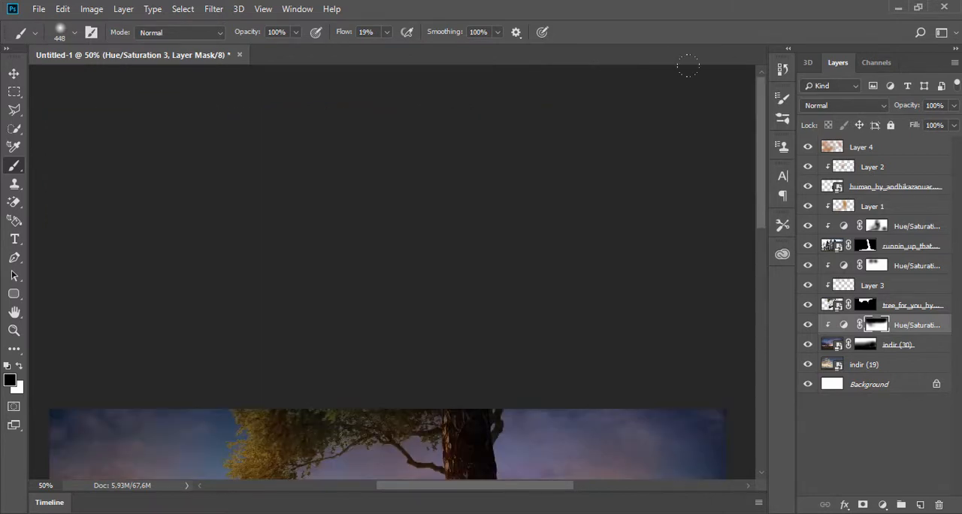
{"action": "scroll", "coordinate": [559, 192], "scroll_direction": "down", "scroll_amount": 5}
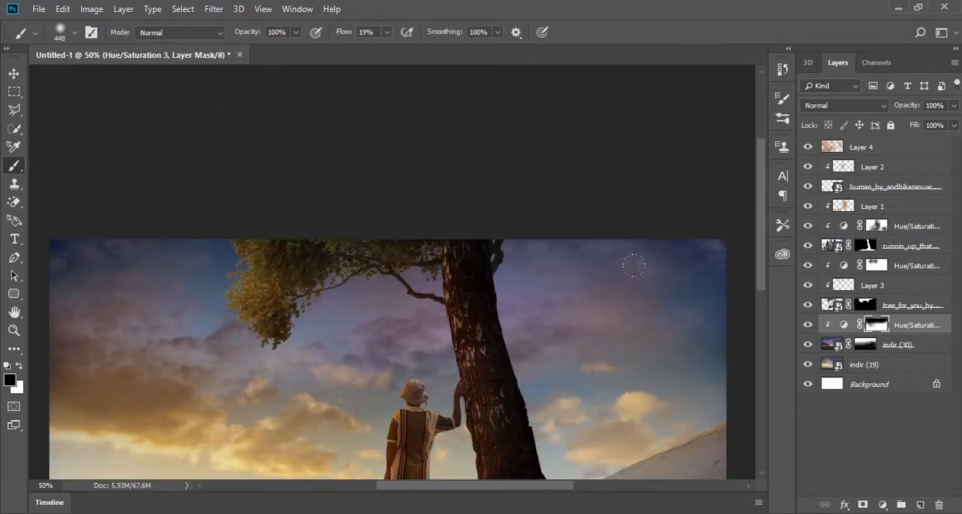
{"action": "left_click", "coordinate": [385, 244], "text": "alt"}
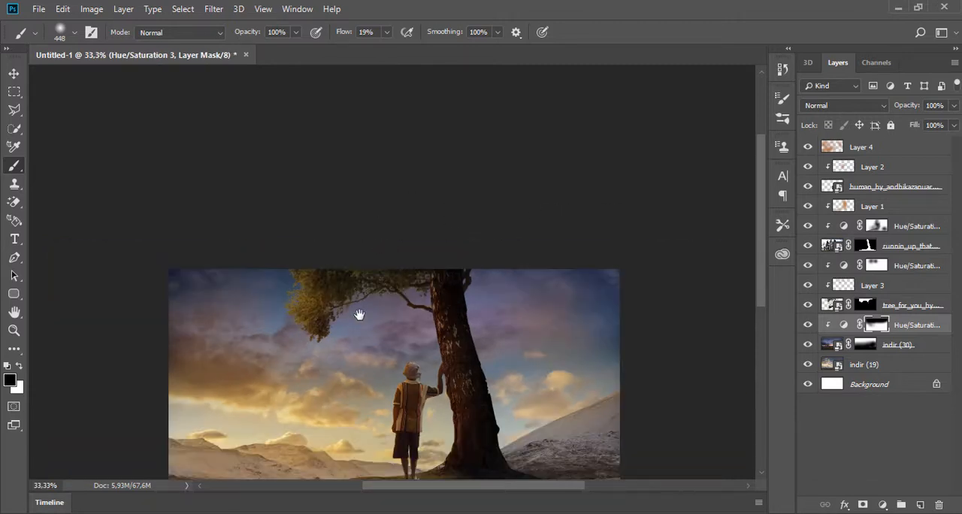
{"action": "left_click_drag", "start_coordinate": [359, 318], "coordinate": [352, 189]}
{"action": "left_click", "coordinate": [347, 228]}
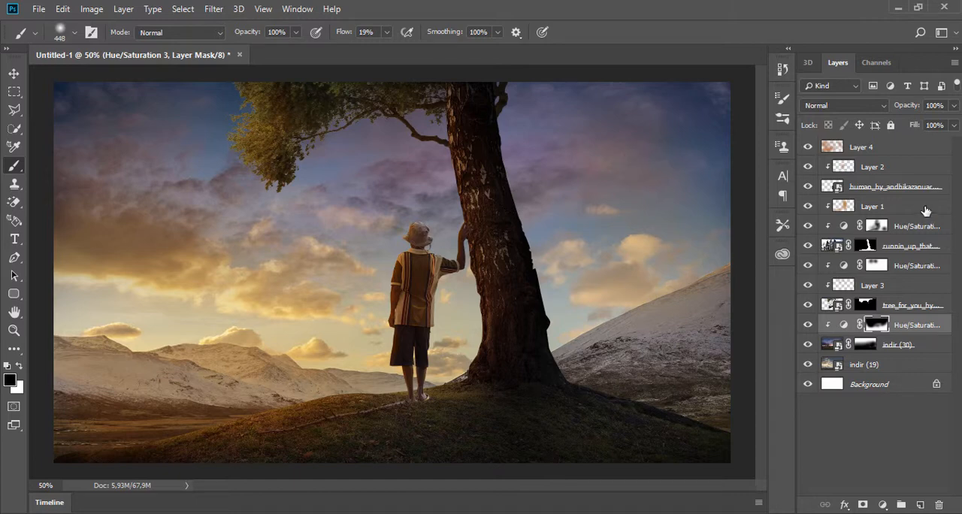
- Stamp all visible layers into a new merged layer on top and open it in the Camera Raw Filter
{"action": "key", "text": "ctrl+shift+alt+e"}
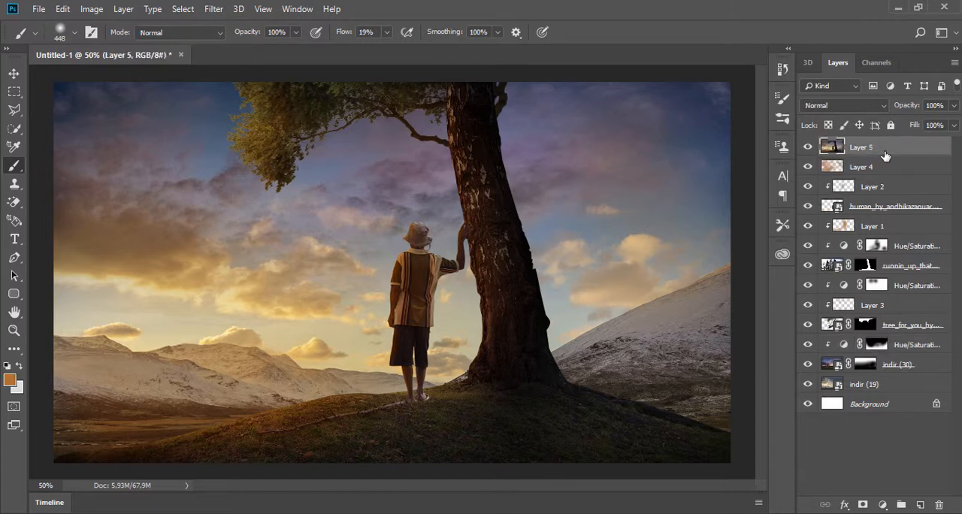
{"action": "left_click", "coordinate": [214, 9]}
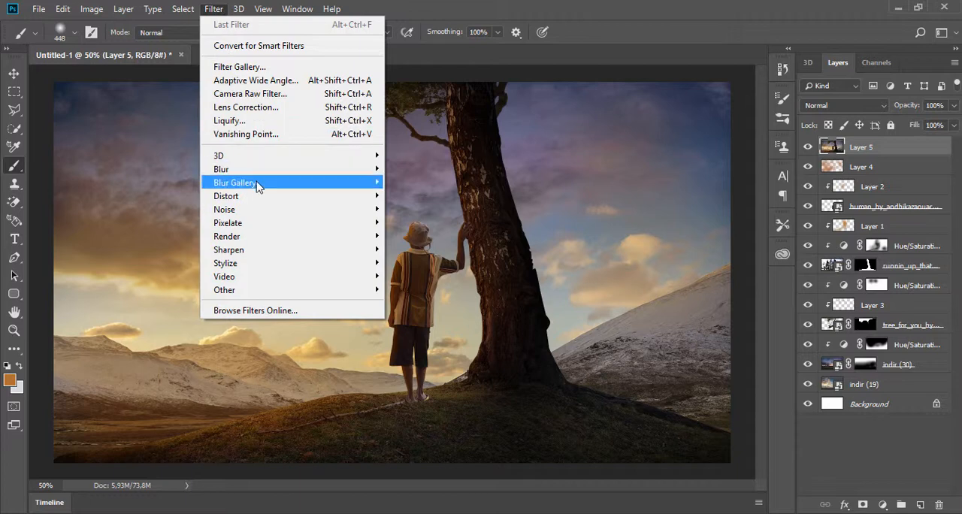
{"action": "left_click", "coordinate": [254, 95]}
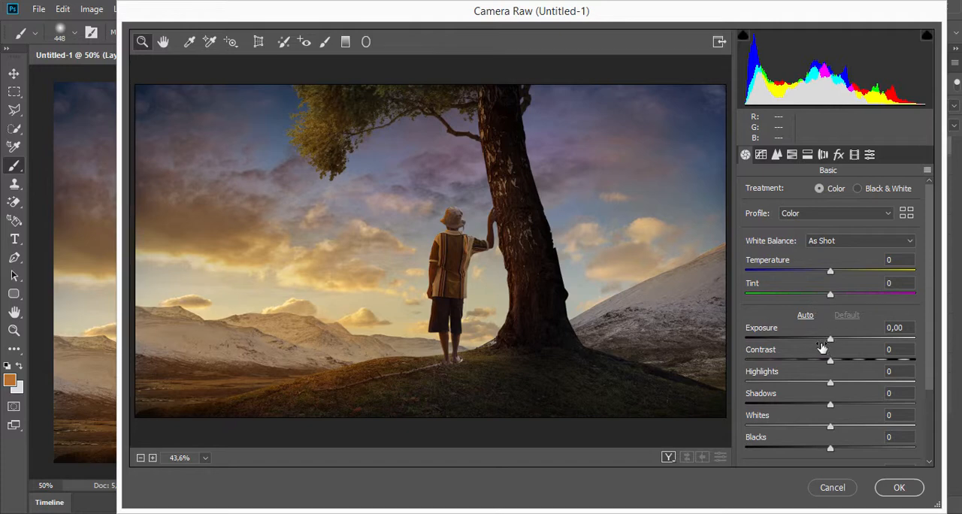
- Set Contrast to +27, Highlights +76, Shadows +25, Whites -2, Blacks +50 and Clarity +9 for the merged image
{"action": "left_click_drag", "start_coordinate": [830, 361], "coordinate": [895, 381]}
{"action": "left_click_drag", "start_coordinate": [830, 406], "coordinate": [875, 446]}
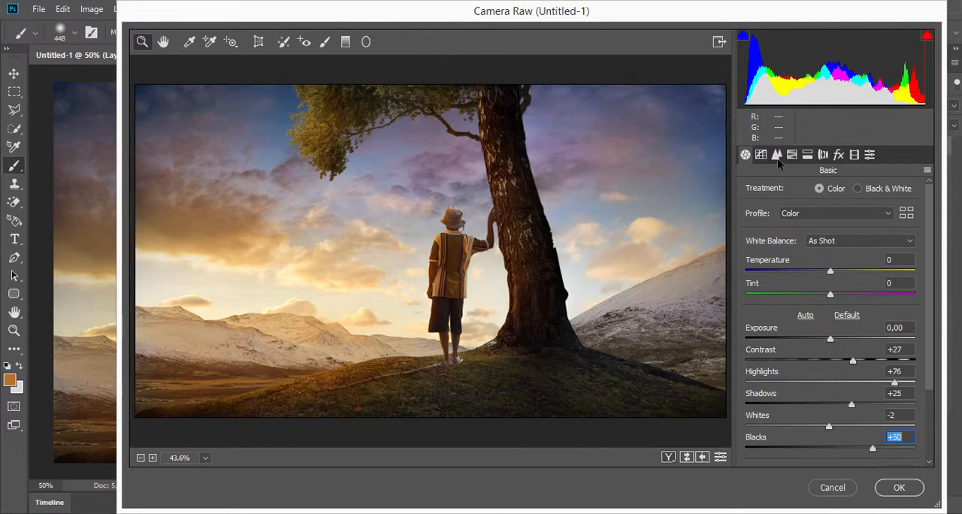
{"action": "scroll", "coordinate": [820, 356], "scroll_direction": "down", "scroll_amount": 3}
{"action": "left_click_drag", "start_coordinate": [830, 385], "coordinate": [842, 403]}
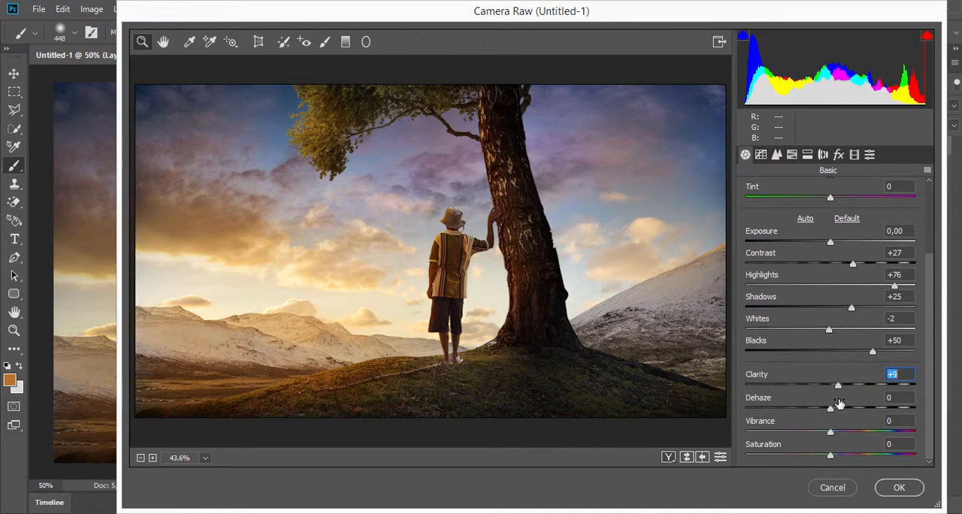
- Add slight sharpening and a post-crop vignette with Amount -5 in Highlight Priority style
{"action": "left_click", "coordinate": [776, 156]}
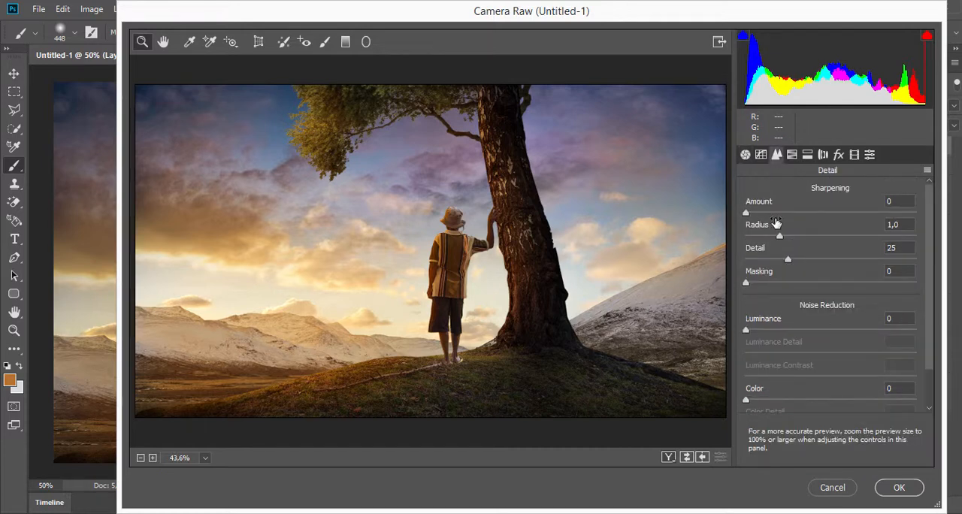
{"action": "left_click_drag", "start_coordinate": [750, 216], "coordinate": [759, 214]}
{"action": "left_click", "coordinate": [839, 155]}
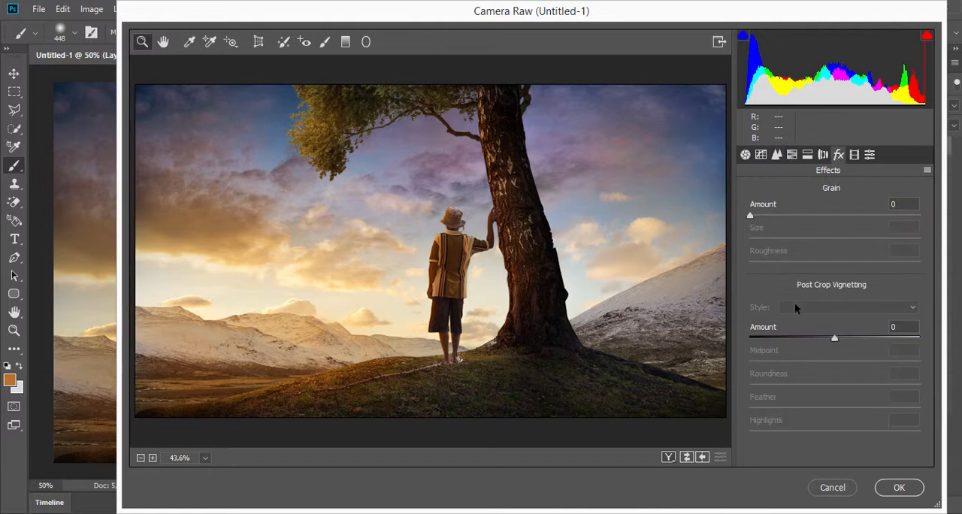
{"action": "mouse_move", "coordinate": [833, 339]}
{"action": "left_mouse_down"}
{"action": "mouse_move", "coordinate": [818, 340]}
{"action": "mouse_move", "coordinate": [832, 348]}
{"action": "left_mouse_up"}
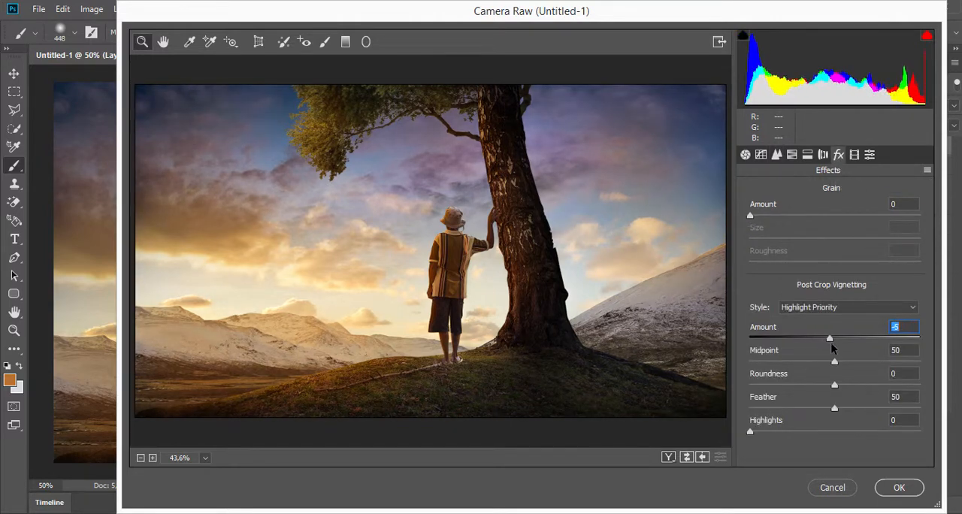
- In the HSL saturation adjustments, set Yellows to +100 and Greens to +47
{"action": "left_click", "coordinate": [792, 155]}
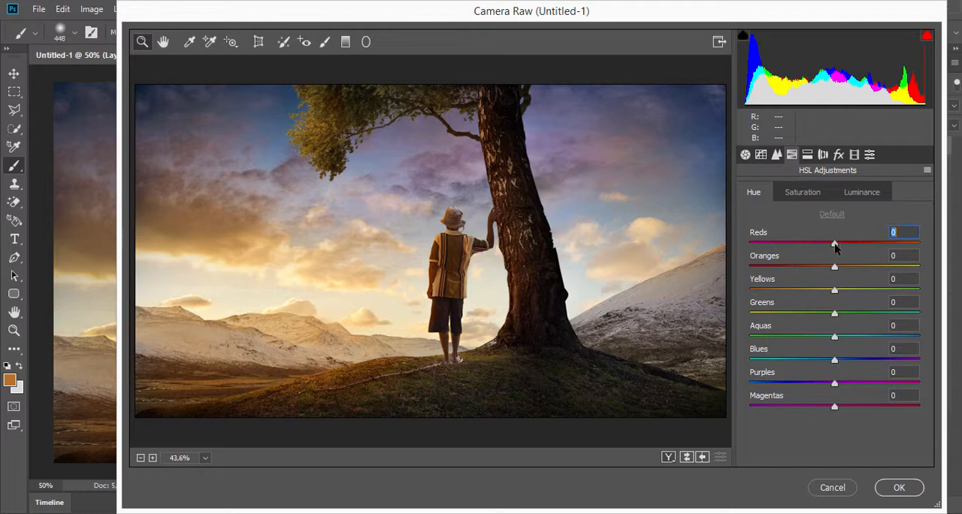
{"action": "left_click", "coordinate": [802, 193]}
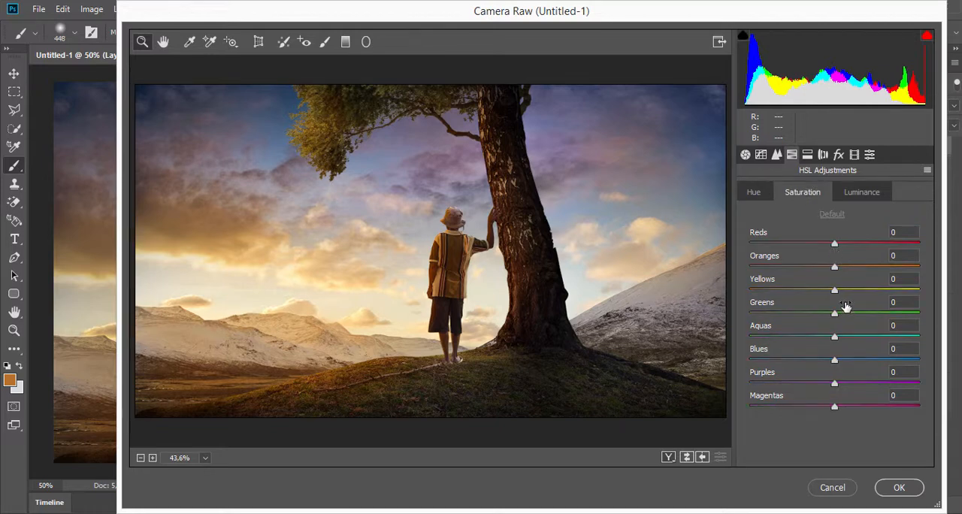
{"action": "left_click_drag", "start_coordinate": [834, 290], "coordinate": [926, 285]}
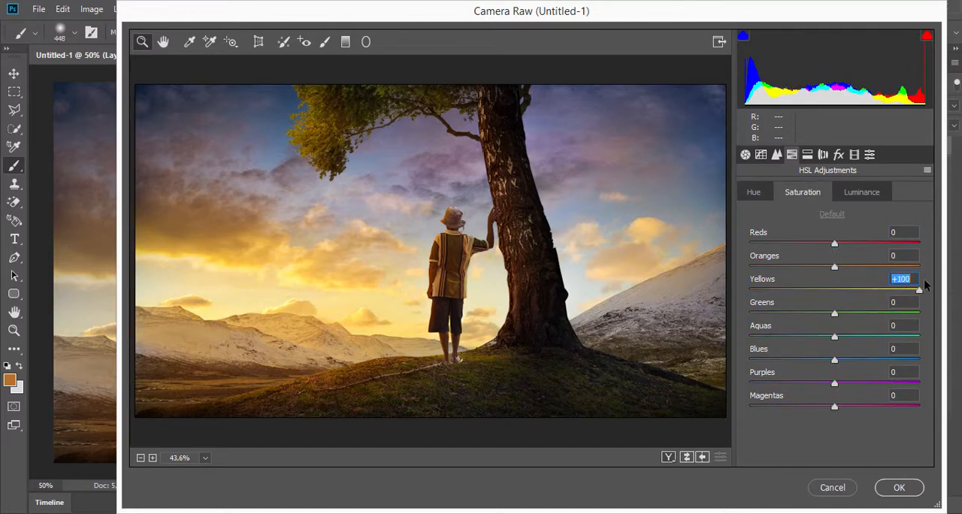
{"action": "left_click_drag", "start_coordinate": [923, 282], "coordinate": [921, 285]}
{"action": "left_click_drag", "start_coordinate": [836, 314], "coordinate": [743, 326]}
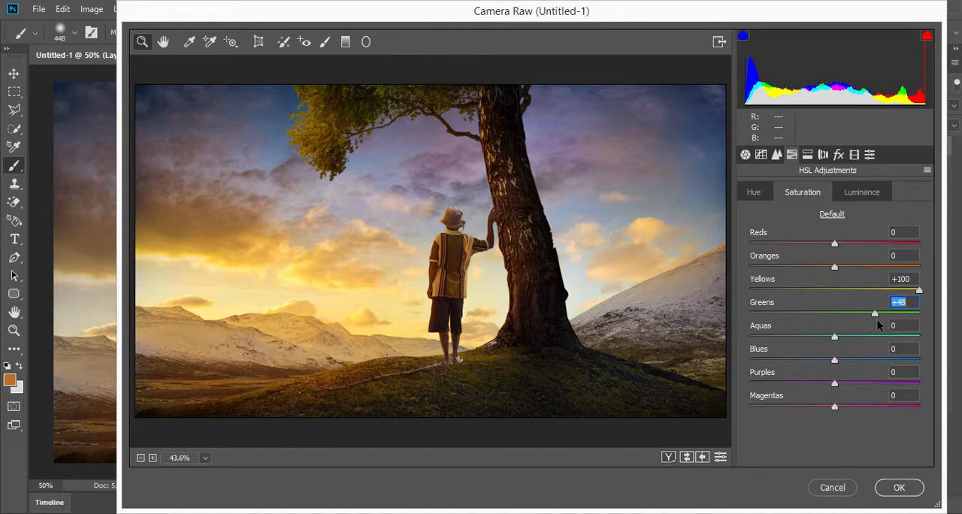
{"action": "left_click_drag", "start_coordinate": [878, 320], "coordinate": [868, 314]}
- Set the saturation of Oranges to +12 and Blues to +43, and apply the Camera Raw changes
{"action": "left_click_drag", "start_coordinate": [835, 267], "coordinate": [857, 282]}
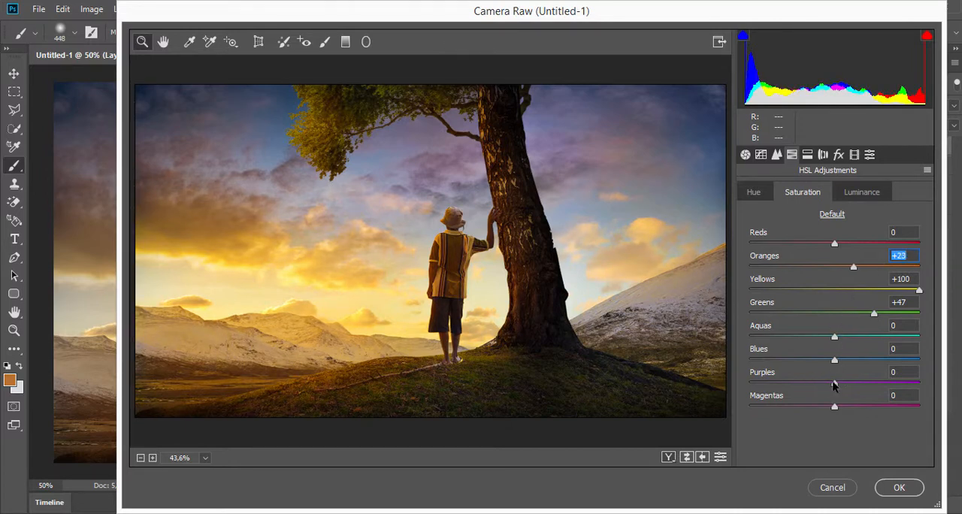
{"action": "left_click_drag", "start_coordinate": [835, 360], "coordinate": [866, 369]}
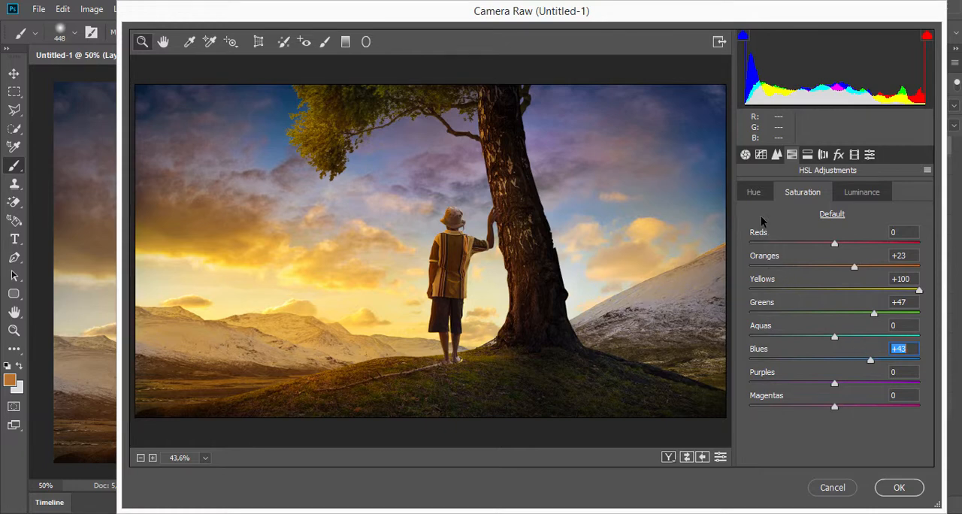
{"action": "left_click_drag", "start_coordinate": [855, 276], "coordinate": [843, 293]}
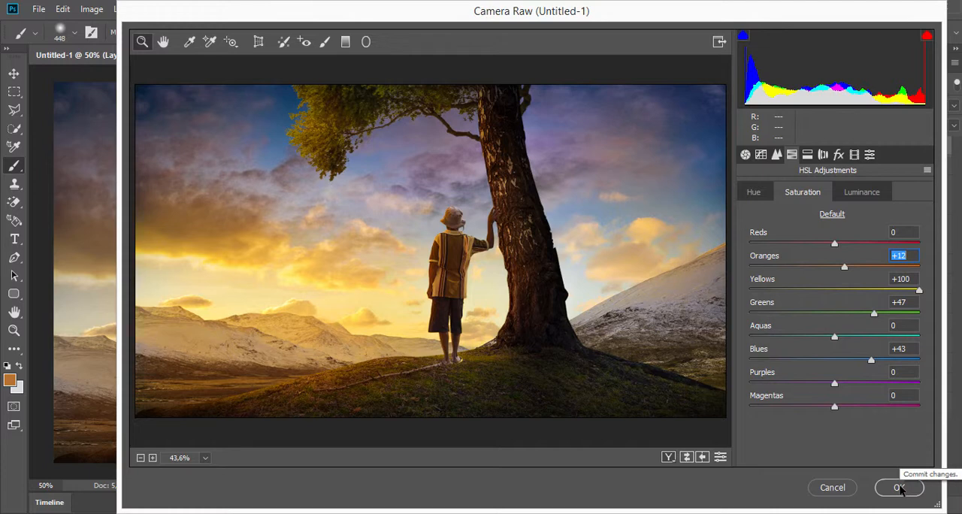
{"action": "left_click", "coordinate": [900, 489]}
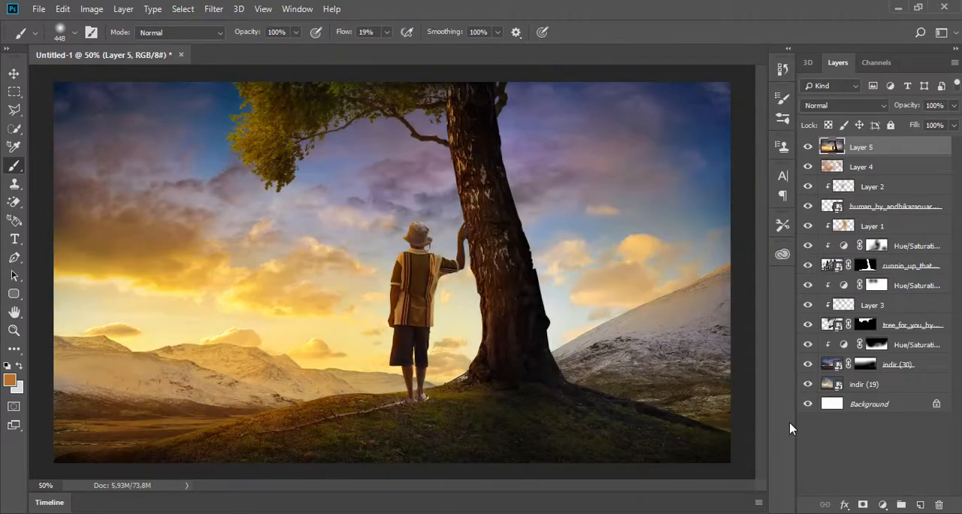
- Add a new top layer and paint a black shadow on the grass below the trunk with a 99 px soft round brush
{"action": "left_click", "coordinate": [920, 505]}
{"action": "right_click", "coordinate": [622, 359]}
{"action": "left_click", "coordinate": [673, 316]}
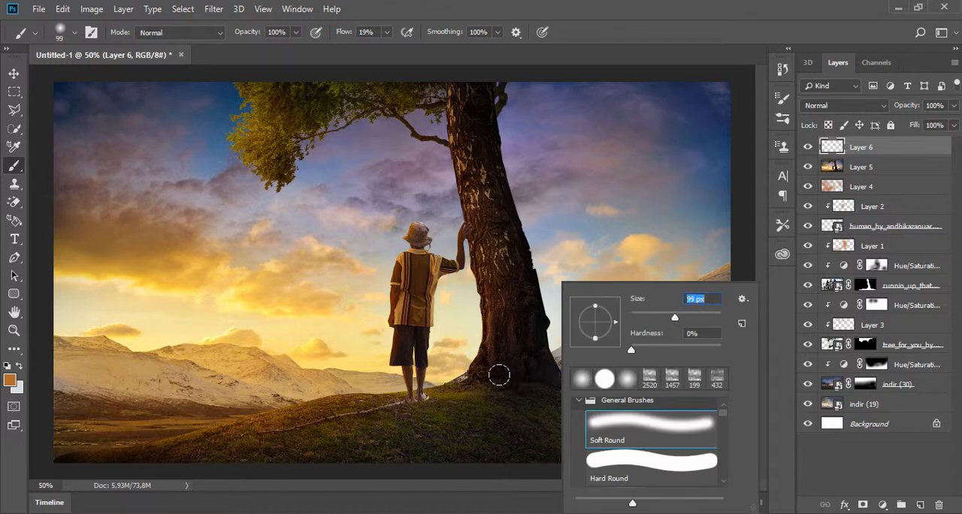
{"action": "key", "text": "Return"}
{"action": "key", "text": "d"}
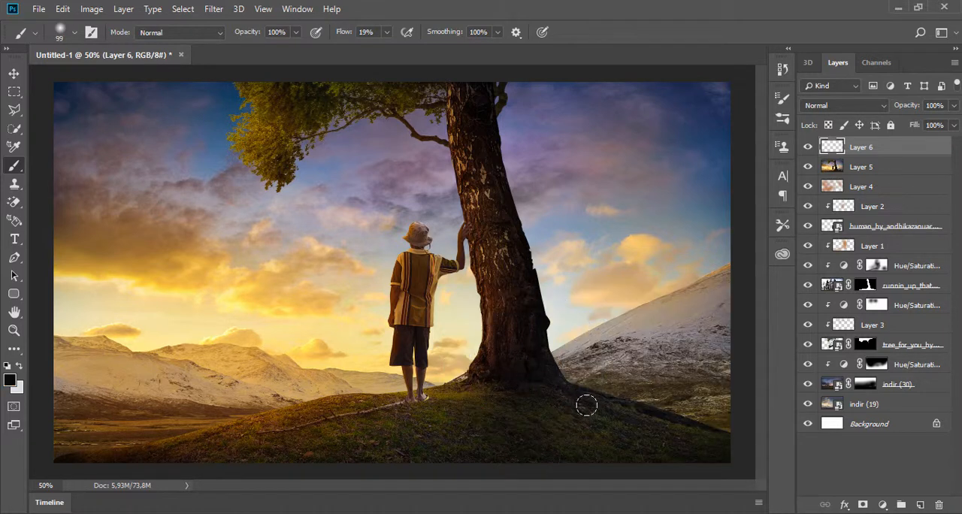
{"action": "mouse_move", "coordinate": [586, 406]}
{"action": "left_mouse_down"}
{"action": "mouse_move", "coordinate": [721, 466]}
{"action": "mouse_move", "coordinate": [498, 381]}
{"action": "mouse_move", "coordinate": [730, 470]}
{"action": "mouse_move", "coordinate": [592, 399]}
{"action": "mouse_move", "coordinate": [620, 405]}
{"action": "mouse_move", "coordinate": [736, 454]}
{"action": "mouse_move", "coordinate": [647, 459]}
{"action": "mouse_move", "coordinate": [550, 423]}
{"action": "left_mouse_up"}
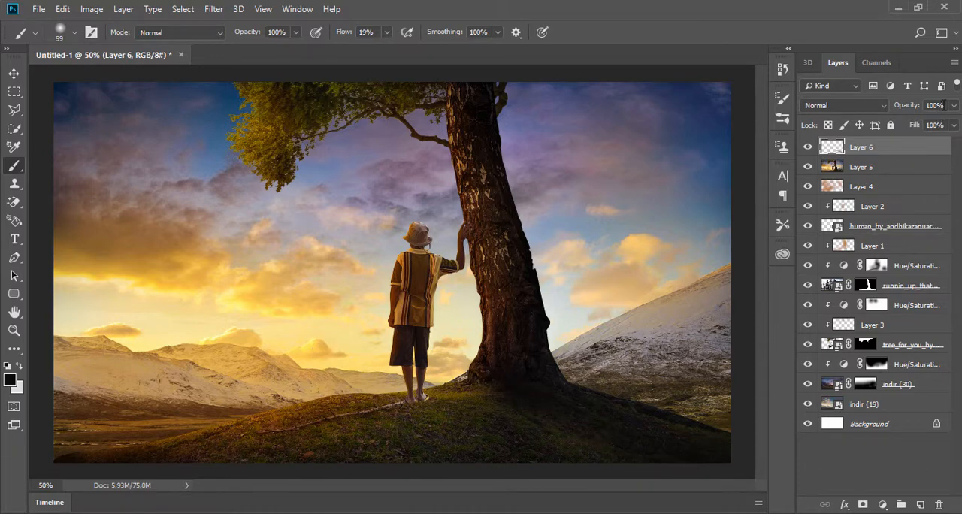
- Reduce the painted shadow layer's opacity to 68% and dab more shadow at the base of the trunk
{"action": "left_click", "coordinate": [953, 105]}
{"action": "left_click_drag", "start_coordinate": [955, 123], "coordinate": [945, 125]}
{"action": "left_click", "coordinate": [594, 421]}
{"action": "left_click", "coordinate": [953, 105]}
{"action": "left_click_drag", "start_coordinate": [945, 123], "coordinate": [932, 124]}
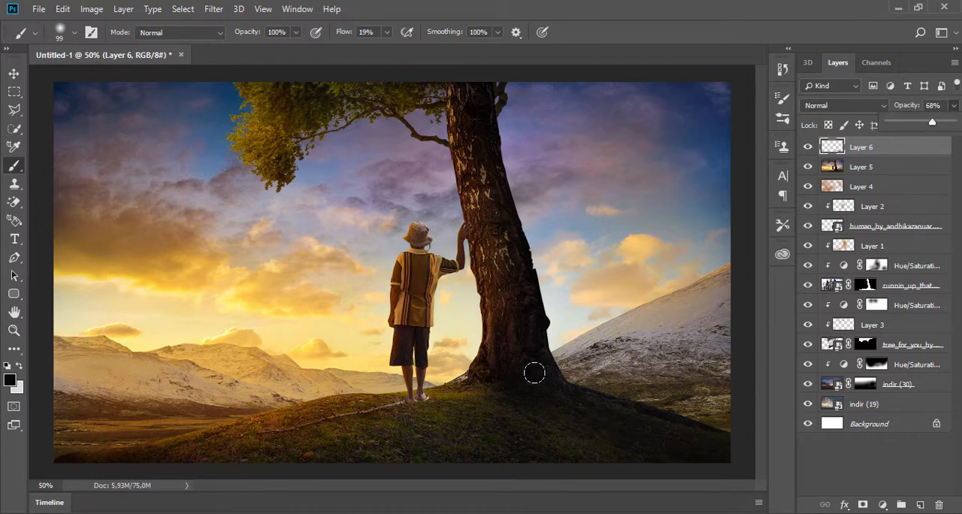
{"action": "left_click", "coordinate": [485, 383]}
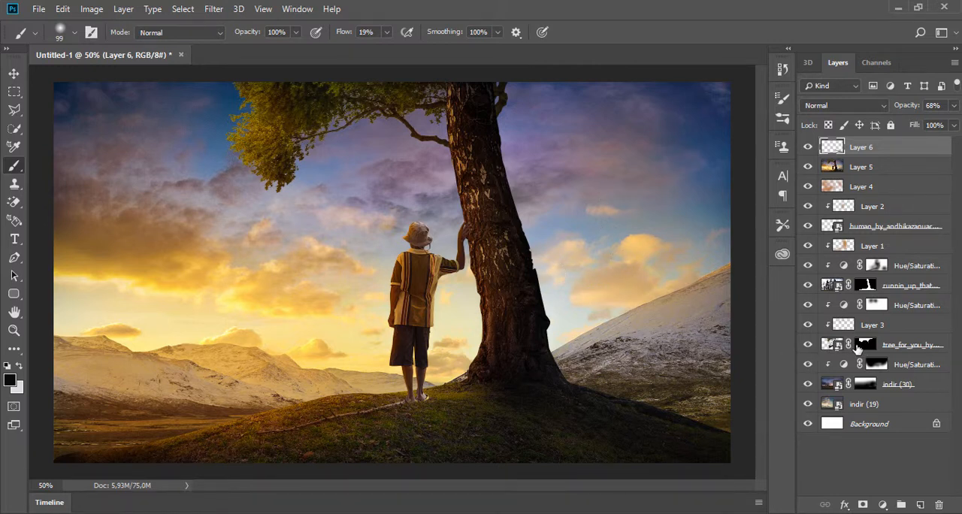
- Load the leafy tree cut-out layer's outline as a selection and clone trunk bark along the branch beside the trunk with a 25 px Clone Stamp
{"action": "left_click", "coordinate": [833, 346], "text": "ctrl"}
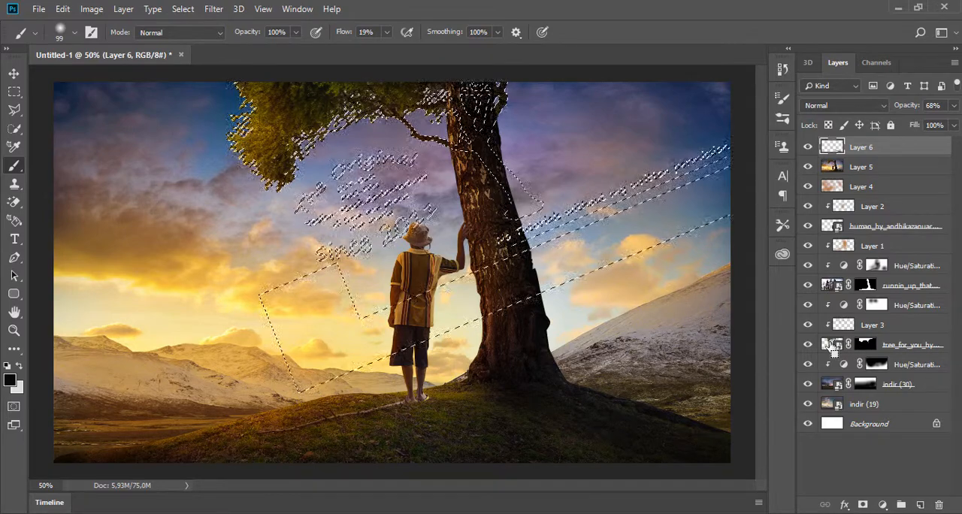
{"action": "scroll", "coordinate": [425, 124], "scroll_direction": "up", "scroll_amount": 4}
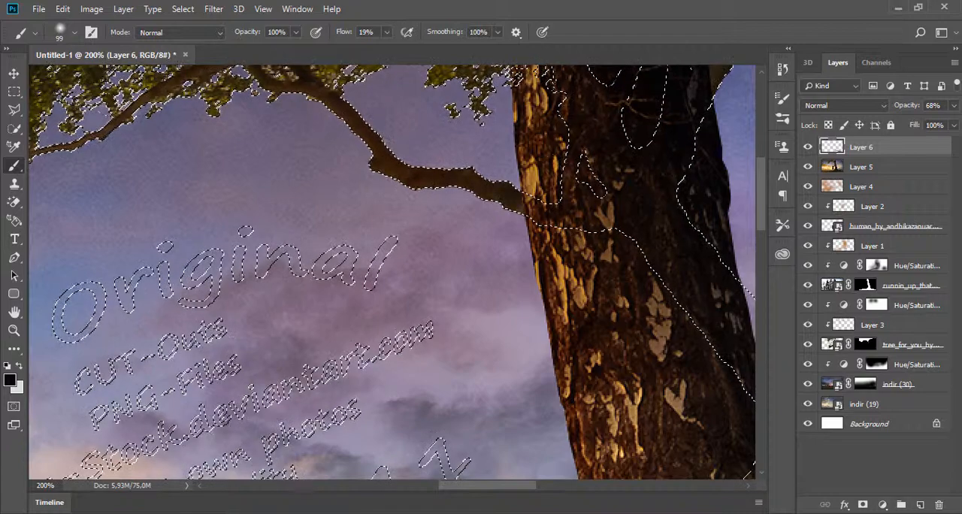
{"action": "left_click", "coordinate": [15, 184]}
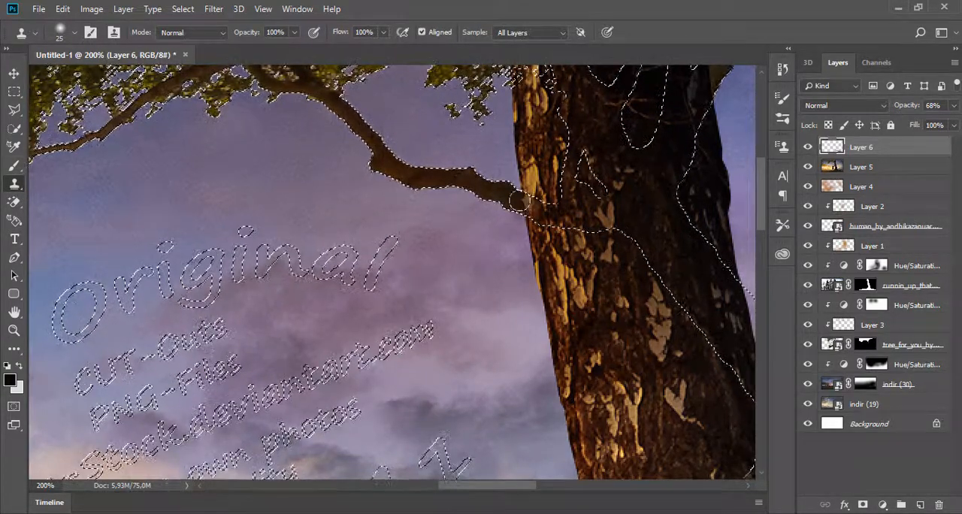
{"action": "left_click_drag", "start_coordinate": [509, 198], "coordinate": [451, 175]}
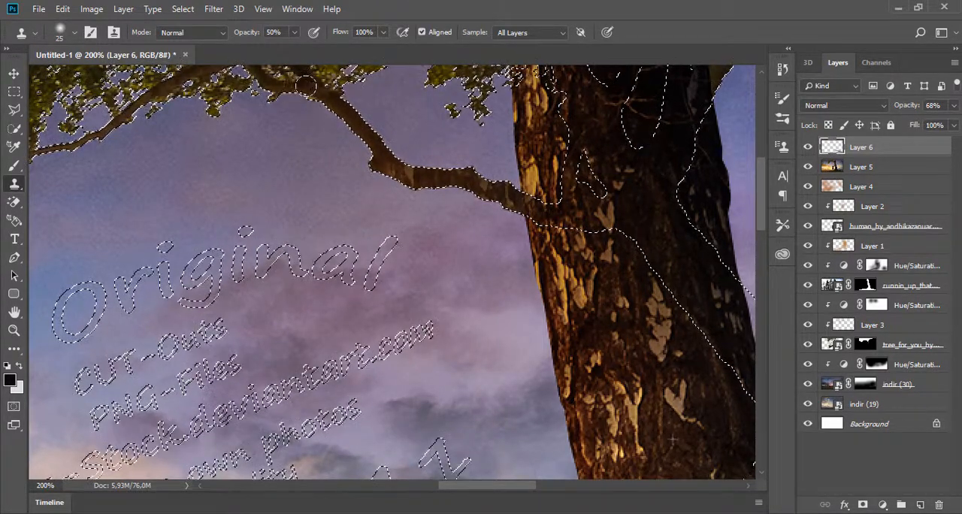
- Clone bark texture from the trunk over the branch on its right side at 50% Clone Stamp opacity
{"action": "left_click_drag", "start_coordinate": [674, 163], "coordinate": [555, 311]}
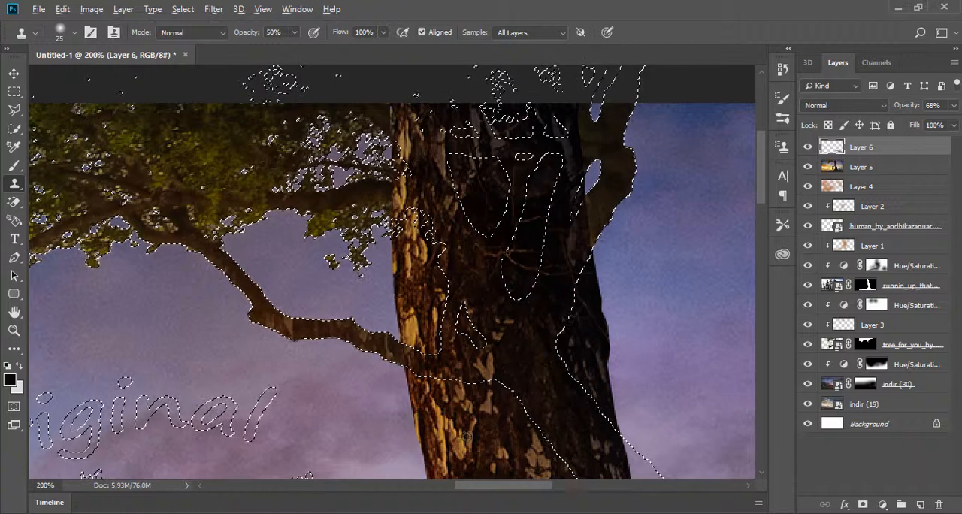
{"action": "left_click", "coordinate": [561, 432], "text": "alt"}
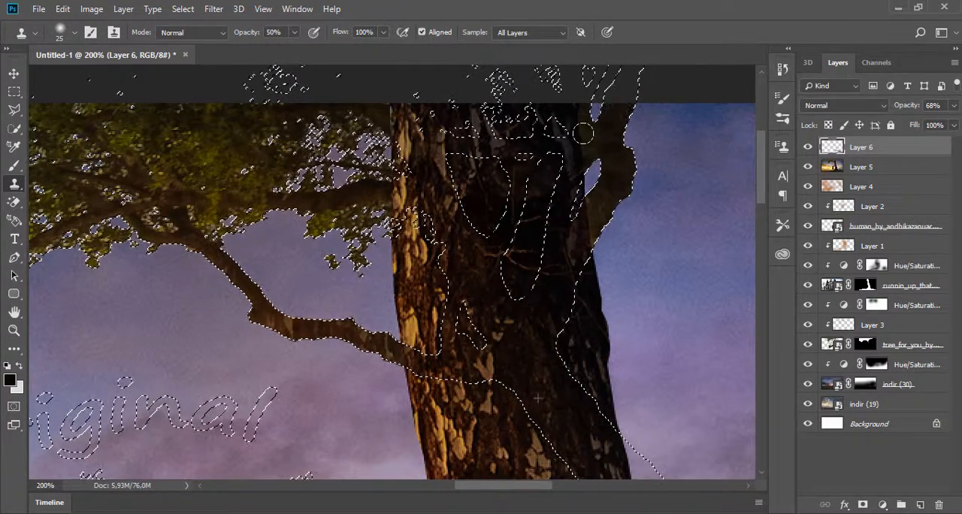
{"action": "left_click_drag", "start_coordinate": [604, 182], "coordinate": [579, 130]}
{"action": "scroll", "coordinate": [540, 403], "scroll_direction": "down", "scroll_amount": 5}
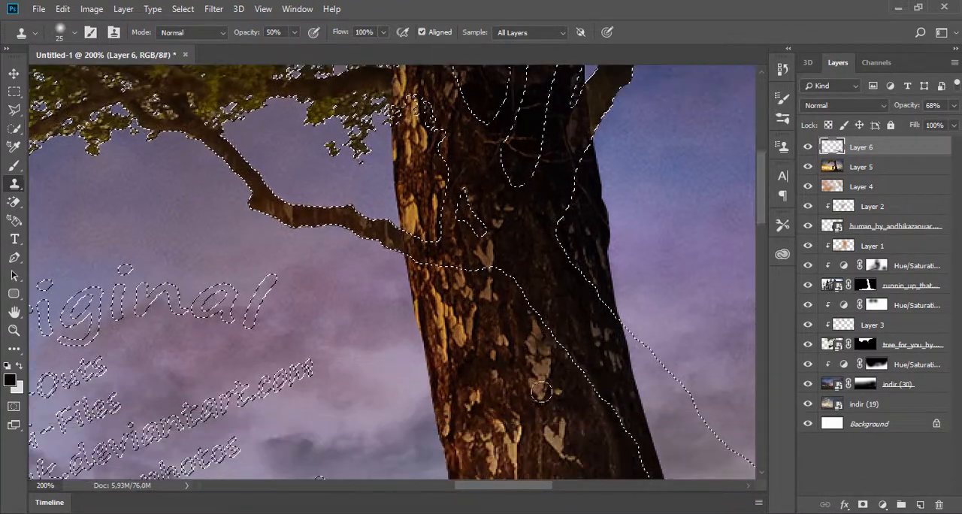
{"action": "scroll", "coordinate": [612, 136], "scroll_direction": "up", "scroll_amount": 3}
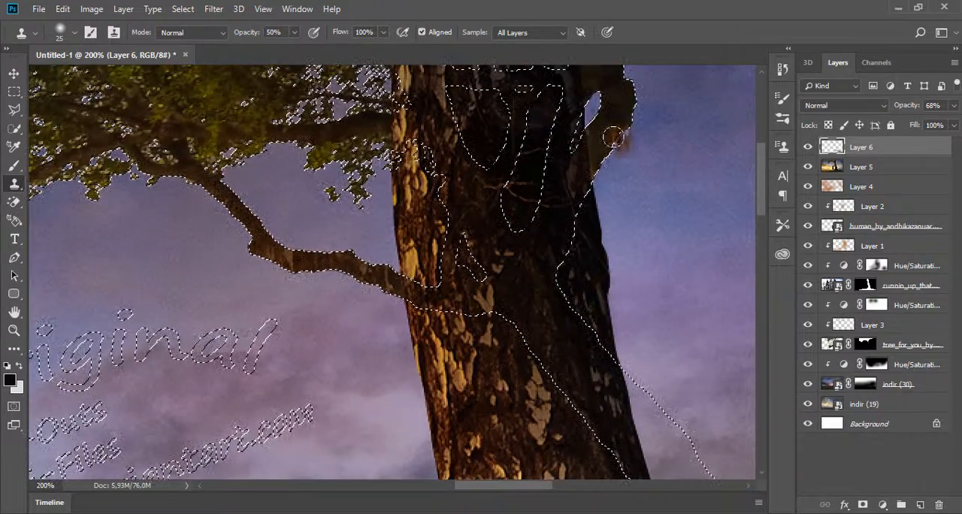
{"action": "scroll", "coordinate": [519, 384], "scroll_direction": "up", "scroll_amount": 3}
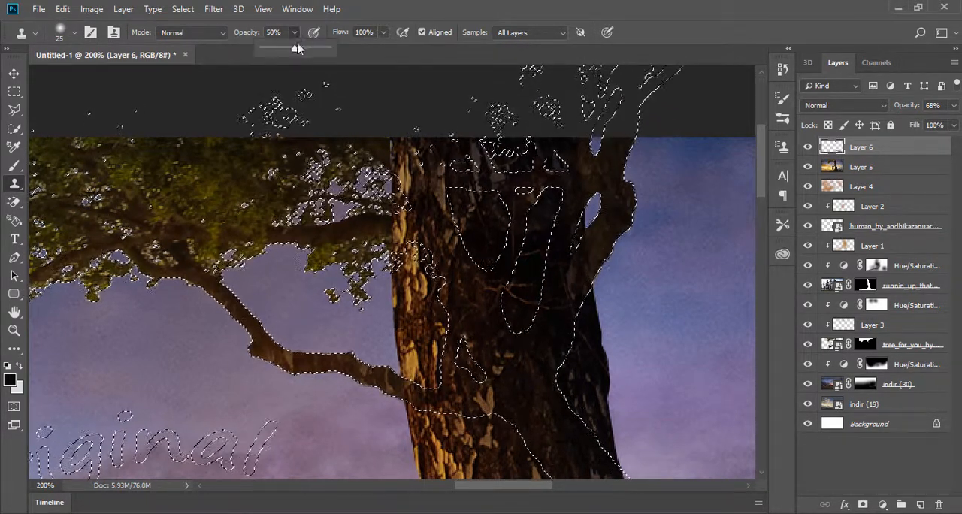
- Set the Clone Stamp opacity to 100%, cover the right branch's junction with trunk bark, and deselect the tree outline
{"action": "key", "text": "0"}
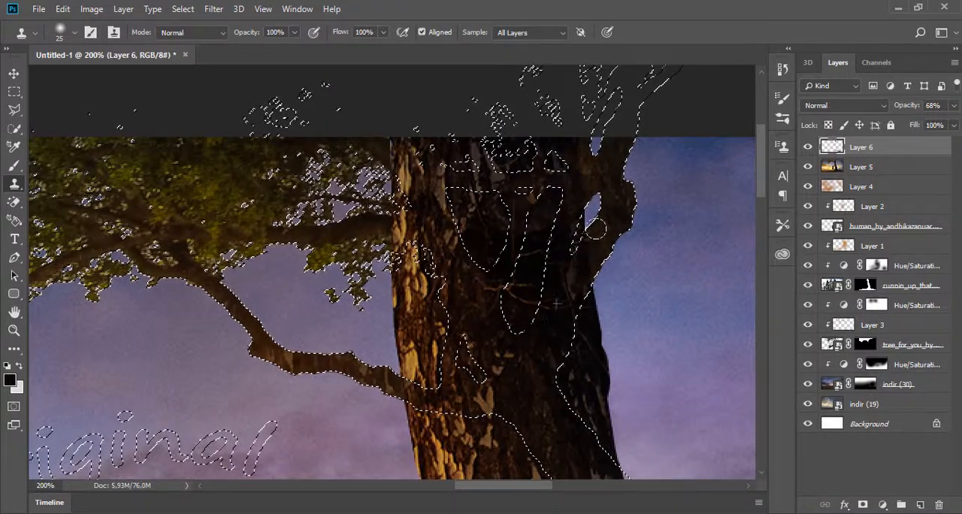
{"action": "left_click", "coordinate": [509, 395], "text": "alt"}
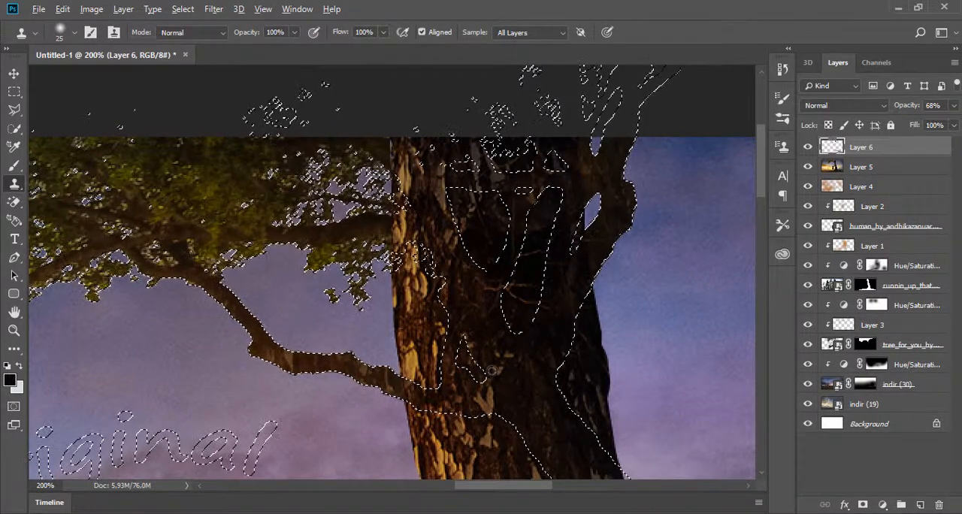
{"action": "mouse_move", "coordinate": [583, 292]}
{"action": "left_mouse_down"}
{"action": "mouse_move", "coordinate": [586, 253]}
{"action": "mouse_move", "coordinate": [617, 213]}
{"action": "left_mouse_up"}
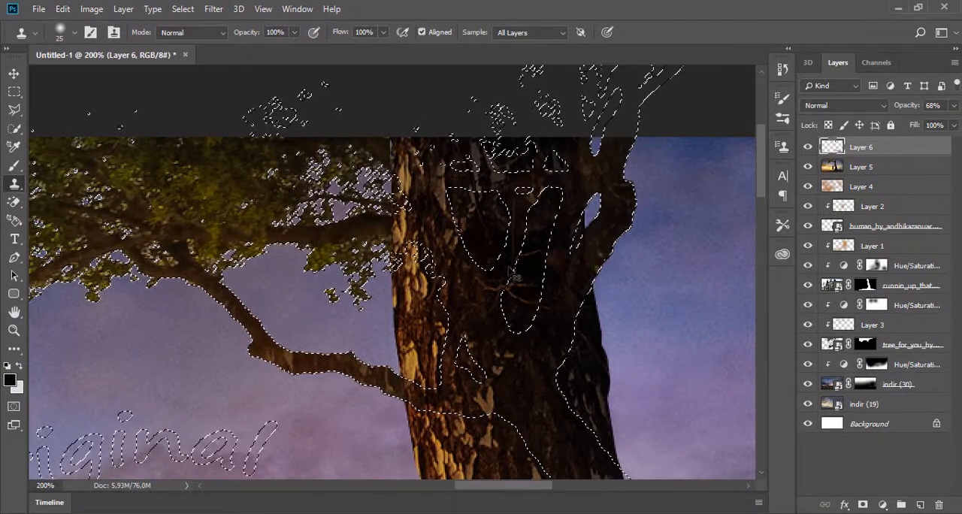
{"action": "scroll", "coordinate": [445, 274], "scroll_direction": "down", "scroll_amount": 2}
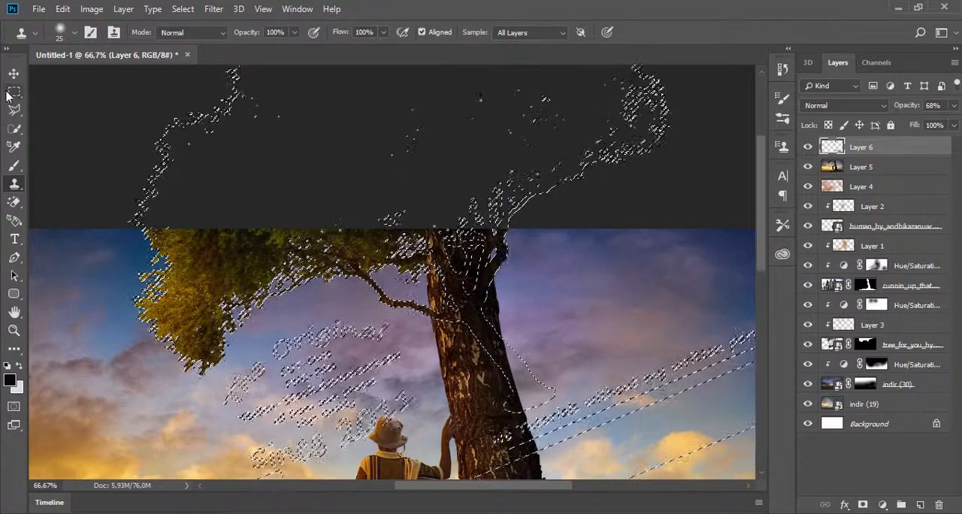
{"action": "key", "text": "m"}
{"action": "key", "text": "ctrl+d"}
{"action": "scroll", "coordinate": [477, 296], "scroll_direction": "down", "scroll_amount": 2}
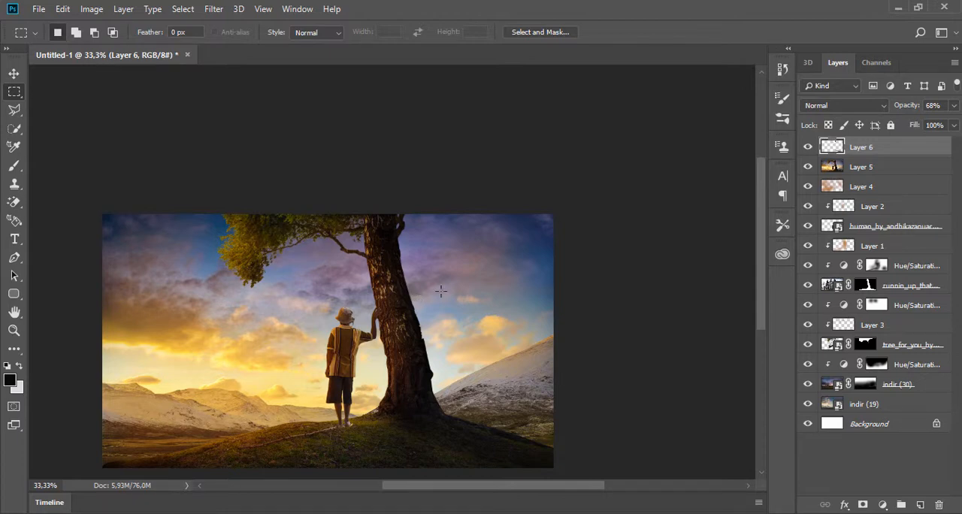
{"action": "scroll", "coordinate": [428, 304], "scroll_direction": "up", "scroll_amount": 1}
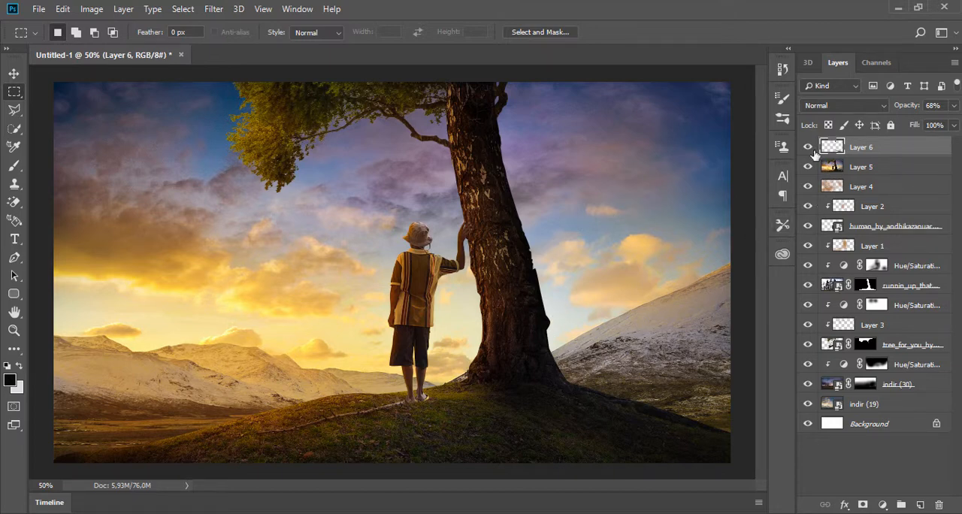
- Add a new top layer and paint a black shadow on the grass from the person's feet with a 34 px soft round brush
{"action": "left_click", "coordinate": [922, 505]}
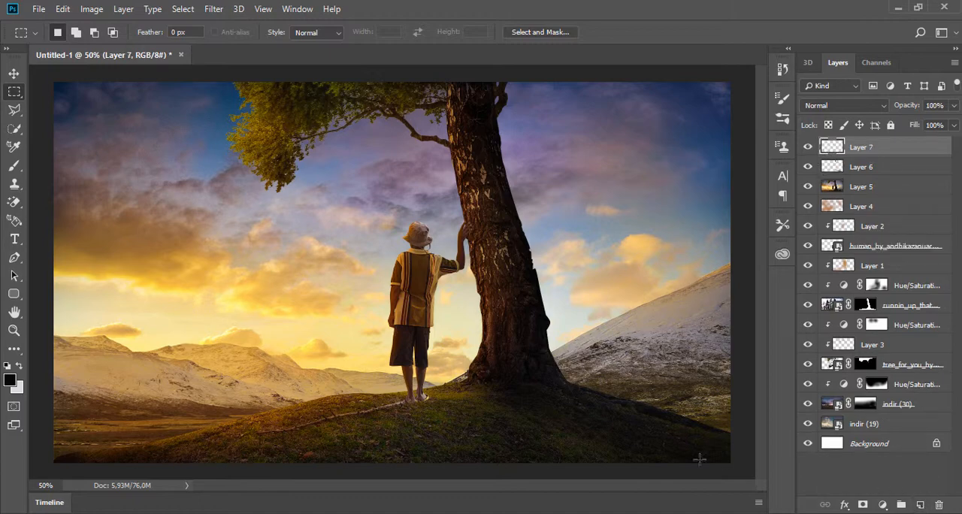
{"action": "scroll", "coordinate": [451, 436], "scroll_direction": "up", "scroll_amount": 2}
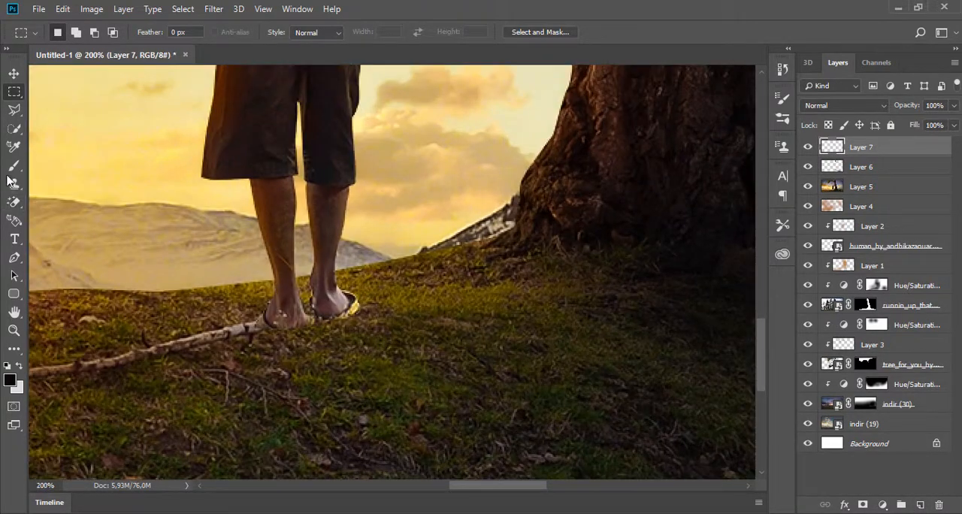
{"action": "key", "text": "b"}
{"action": "right_click", "coordinate": [417, 316]}
{"action": "left_click_drag", "start_coordinate": [416, 311], "coordinate": [412, 315]}
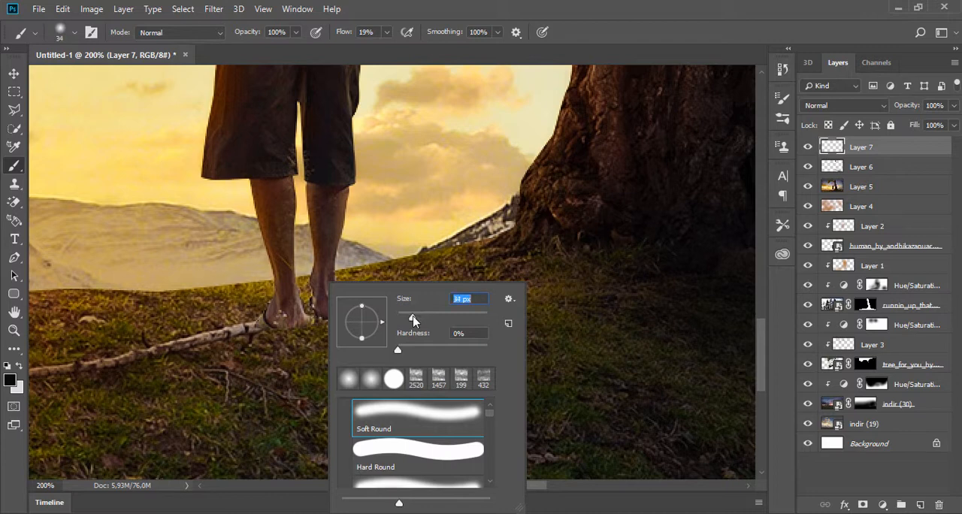
{"action": "left_click_drag", "start_coordinate": [289, 318], "coordinate": [425, 397]}
{"action": "mouse_move", "coordinate": [347, 318]}
{"action": "left_mouse_down"}
{"action": "mouse_move", "coordinate": [533, 424]}
{"action": "mouse_move", "coordinate": [505, 407]}
{"action": "left_mouse_up"}
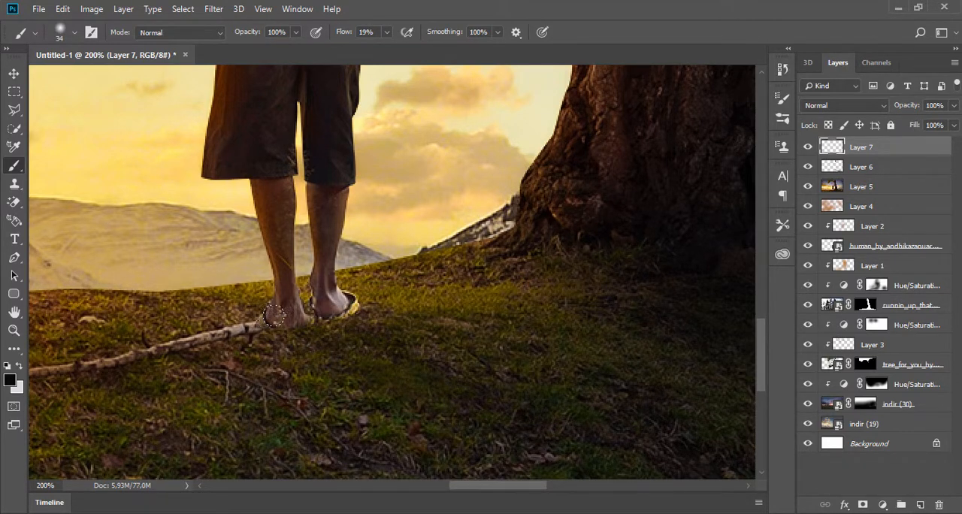
- Paint a black contact shadow along the lower edges of both feet with a 10 px soft round brush
{"action": "scroll", "coordinate": [273, 316], "scroll_direction": "up", "scroll_amount": 4}
{"action": "right_click", "coordinate": [387, 319]}
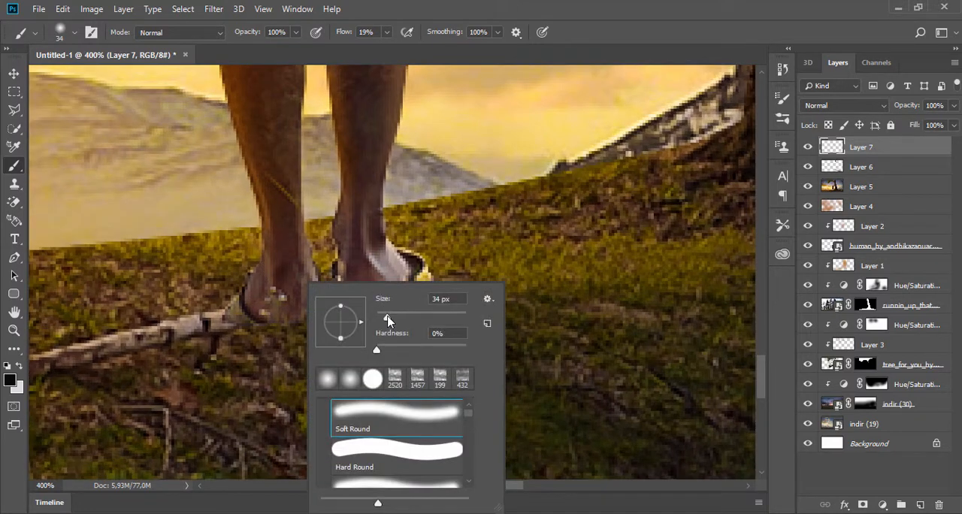
{"action": "left_click_drag", "start_coordinate": [387, 319], "coordinate": [329, 335]}
{"action": "left_click_drag", "start_coordinate": [383, 315], "coordinate": [381, 316]}
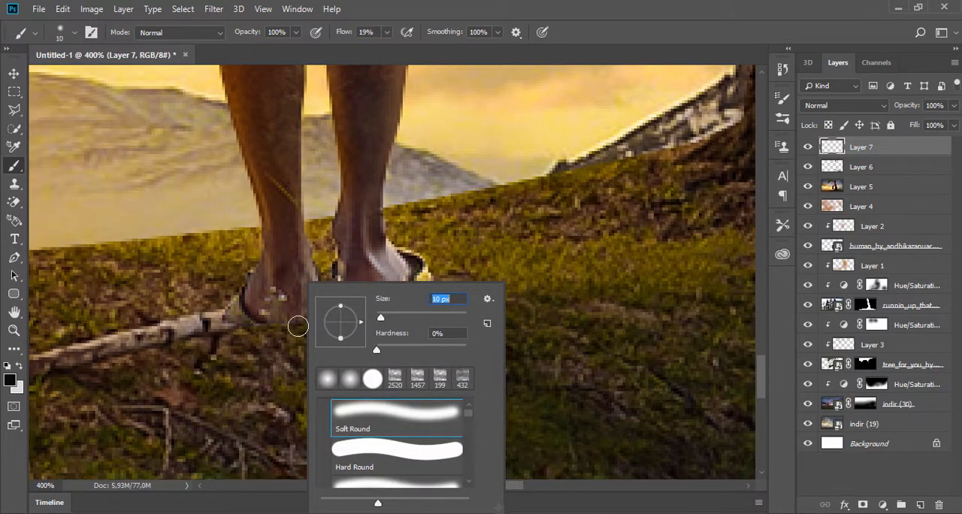
{"action": "left_click_drag", "start_coordinate": [254, 325], "coordinate": [407, 301]}
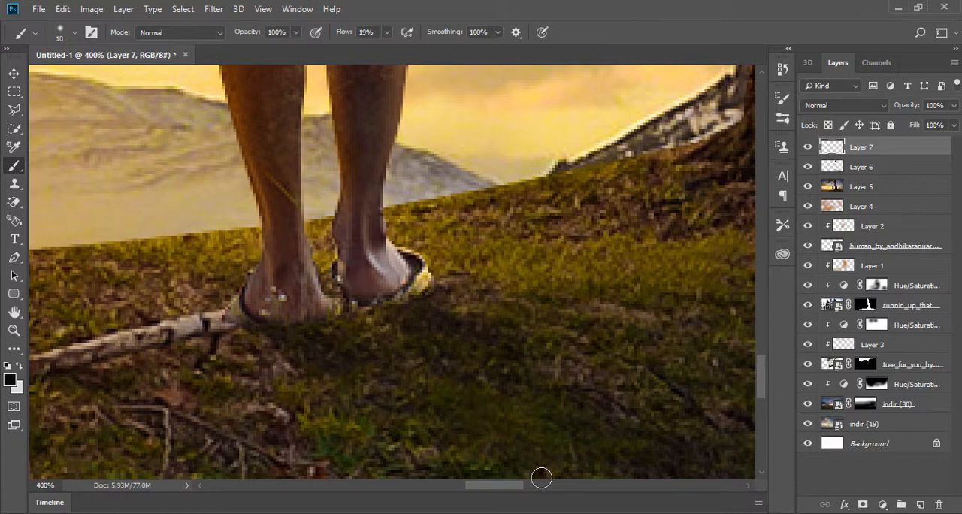
- Extend the person's shadow diagonally down the grass away from the feet with a 36 px soft round brush
{"action": "right_click", "coordinate": [630, 346]}
{"action": "left_click_drag", "start_coordinate": [639, 320], "coordinate": [652, 323]}
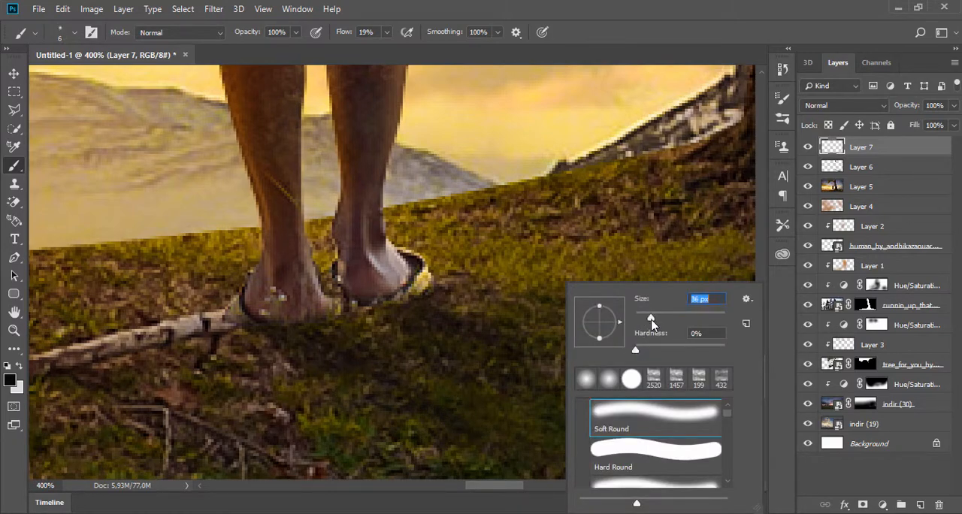
{"action": "left_click", "coordinate": [381, 326]}
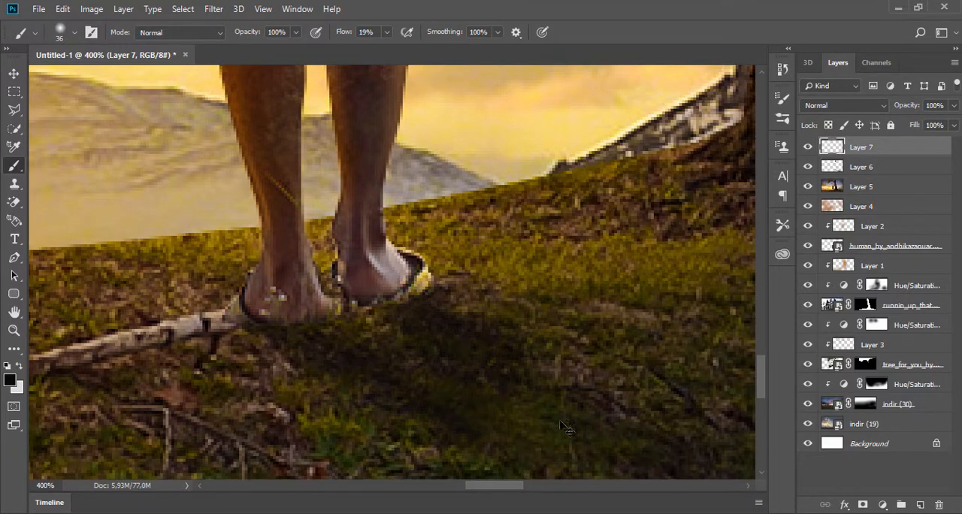
{"action": "scroll", "coordinate": [522, 378], "scroll_direction": "down", "scroll_amount": 3}
{"action": "mouse_move", "coordinate": [532, 409]}
{"action": "left_mouse_down"}
{"action": "mouse_move", "coordinate": [659, 500]}
{"action": "mouse_move", "coordinate": [529, 388]}
{"action": "mouse_move", "coordinate": [645, 460]}
{"action": "mouse_move", "coordinate": [662, 477]}
{"action": "mouse_move", "coordinate": [601, 455]}
{"action": "mouse_move", "coordinate": [543, 414]}
{"action": "mouse_move", "coordinate": [639, 483]}
{"action": "mouse_move", "coordinate": [614, 445]}
{"action": "mouse_move", "coordinate": [517, 400]}
{"action": "mouse_move", "coordinate": [630, 494]}
{"action": "mouse_move", "coordinate": [574, 402]}
{"action": "mouse_move", "coordinate": [672, 486]}
{"action": "mouse_move", "coordinate": [585, 463]}
{"action": "mouse_move", "coordinate": [609, 448]}
{"action": "mouse_move", "coordinate": [651, 486]}
{"action": "mouse_move", "coordinate": [566, 417]}
{"action": "mouse_move", "coordinate": [666, 493]}
{"action": "mouse_move", "coordinate": [610, 441]}
{"action": "mouse_move", "coordinate": [651, 475]}
{"action": "left_mouse_up"}
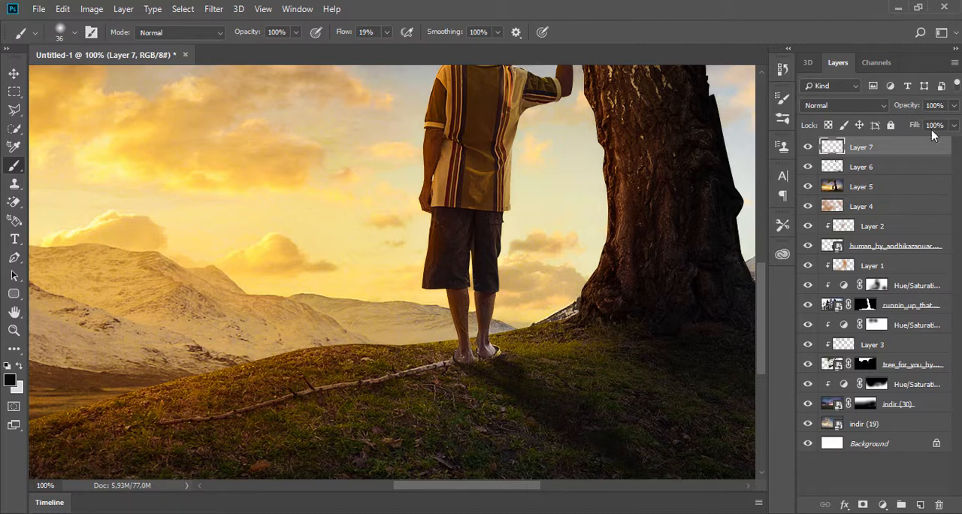
- Reduce the opacity of the person's shadow layer to 61% and check the blend across the whole composite
{"action": "left_click", "coordinate": [954, 107]}
{"action": "left_click_drag", "start_coordinate": [932, 128], "coordinate": [928, 127]}
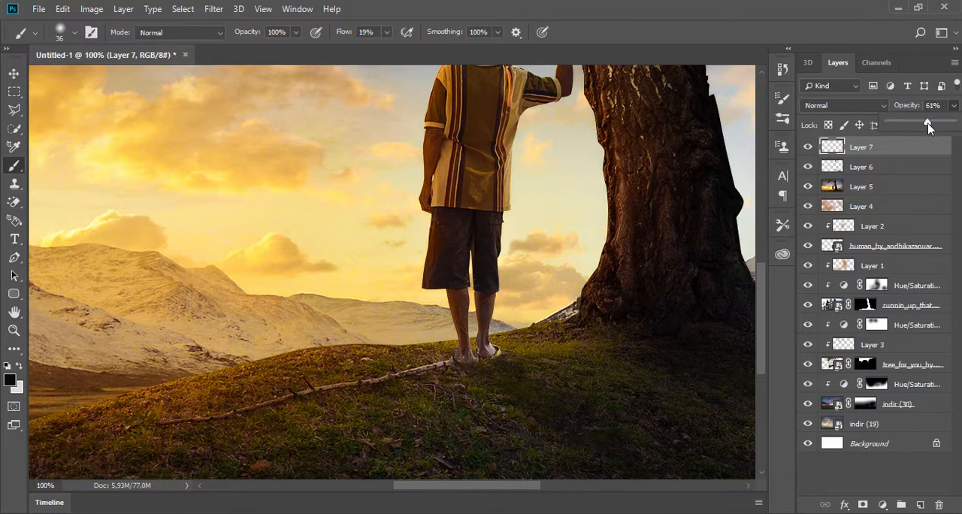
{"action": "left_click", "coordinate": [602, 243]}
{"action": "scroll", "coordinate": [594, 244], "scroll_direction": "down", "scroll_amount": 2}
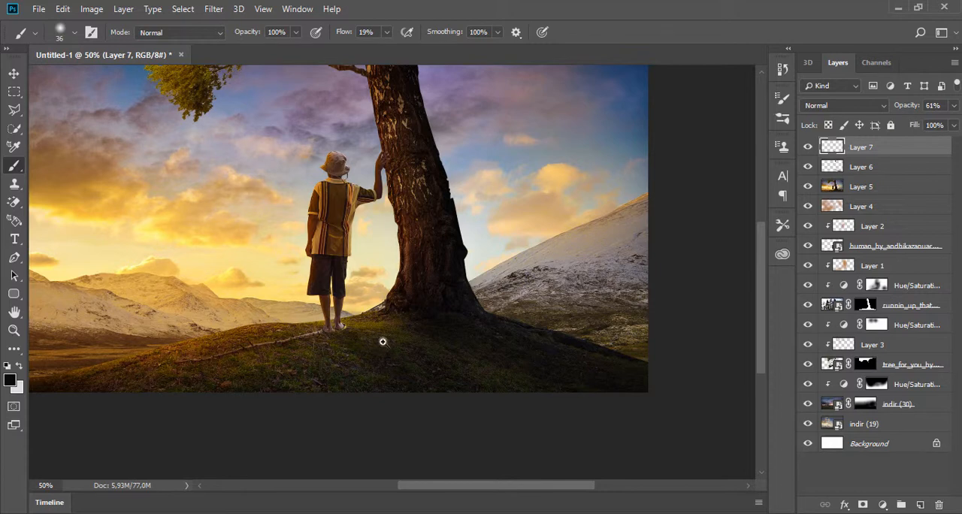
{"action": "scroll", "coordinate": [383, 342], "scroll_direction": "up", "scroll_amount": 1}
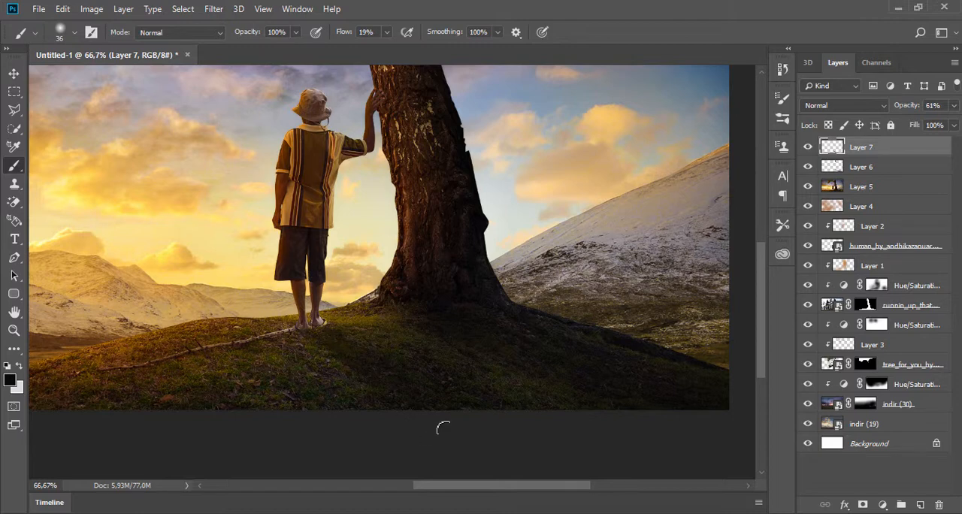
{"action": "left_click", "coordinate": [457, 373], "text": "alt"}
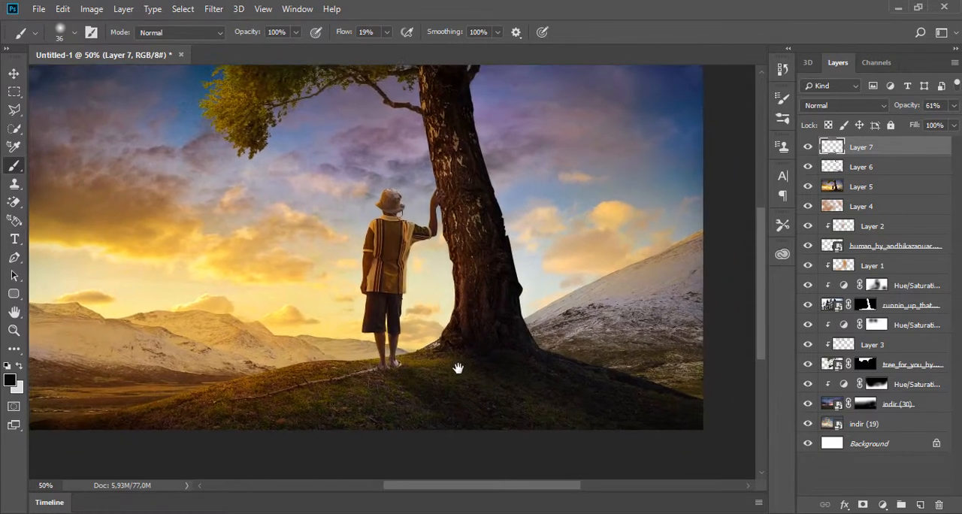
{"action": "left_click_drag", "start_coordinate": [457, 369], "coordinate": [427, 381]}
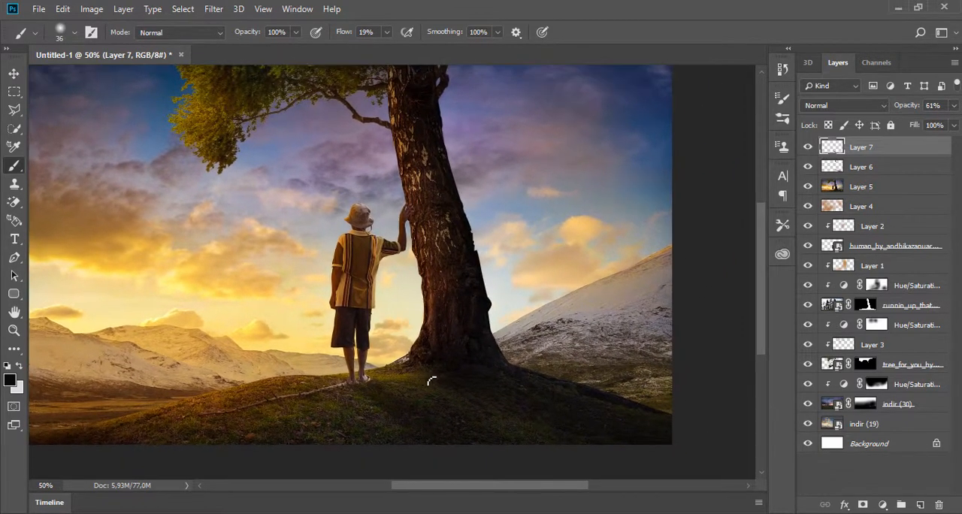
- Set the opacity of the person's shadow layer to 51%
{"action": "left_click", "coordinate": [953, 105]}
{"action": "left_click_drag", "start_coordinate": [931, 124], "coordinate": [923, 126]}
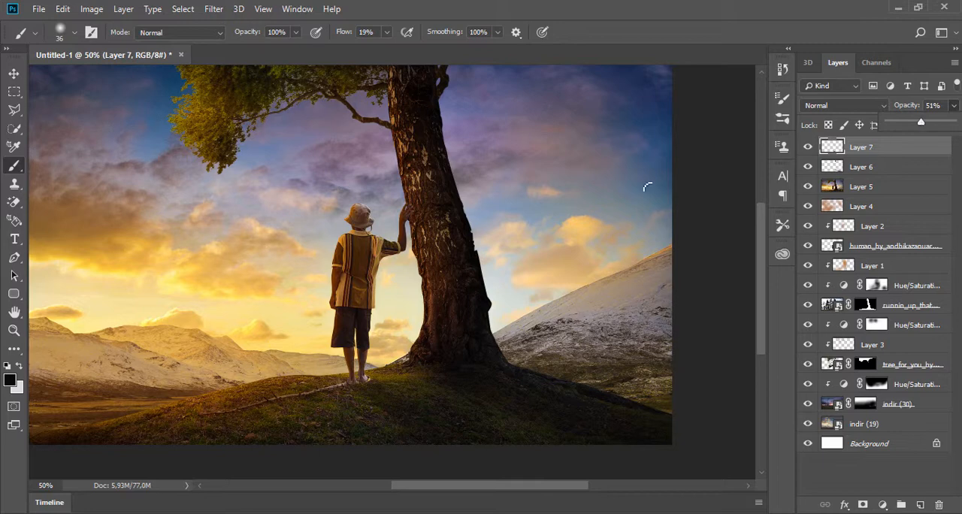
{"action": "left_click_drag", "start_coordinate": [494, 196], "coordinate": [539, 213]}
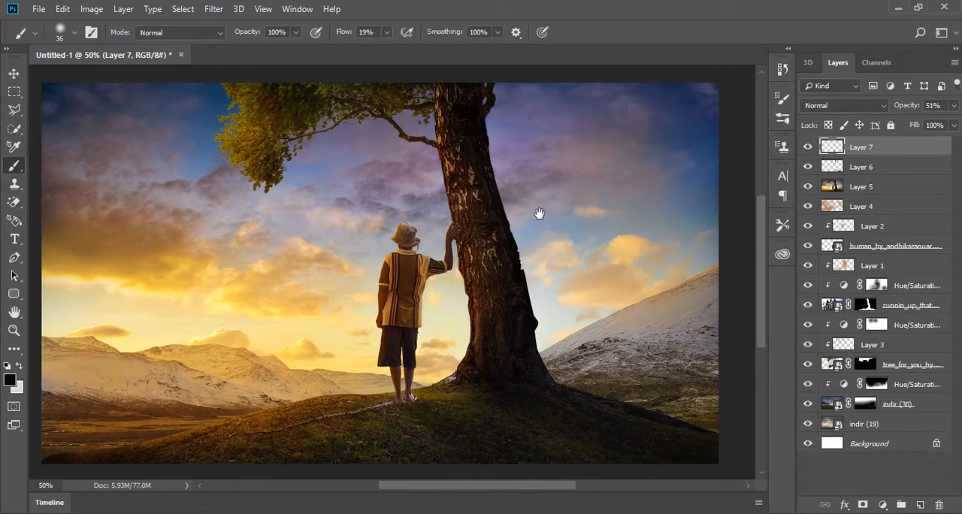